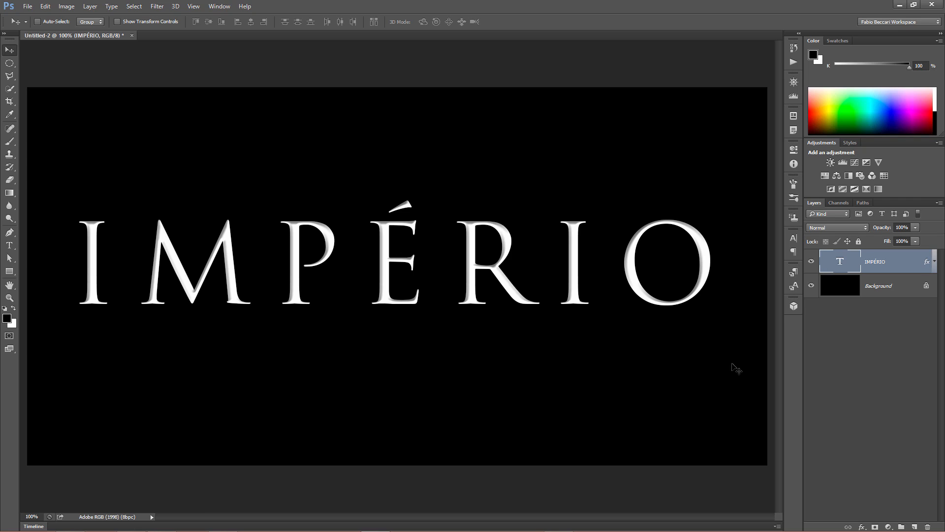
Hide the IMPÉRIO text layer and add a new empty layer above it.
left_click(811, 262)
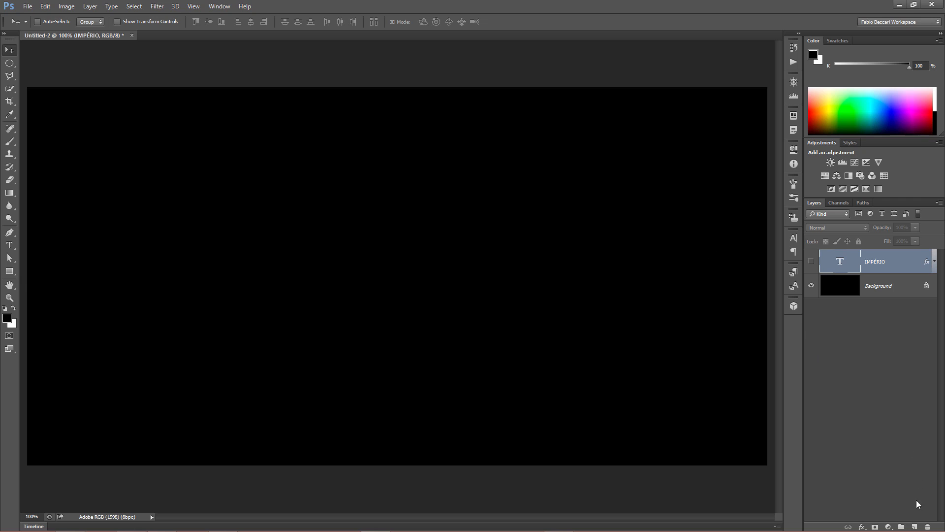
left_click(914, 526)
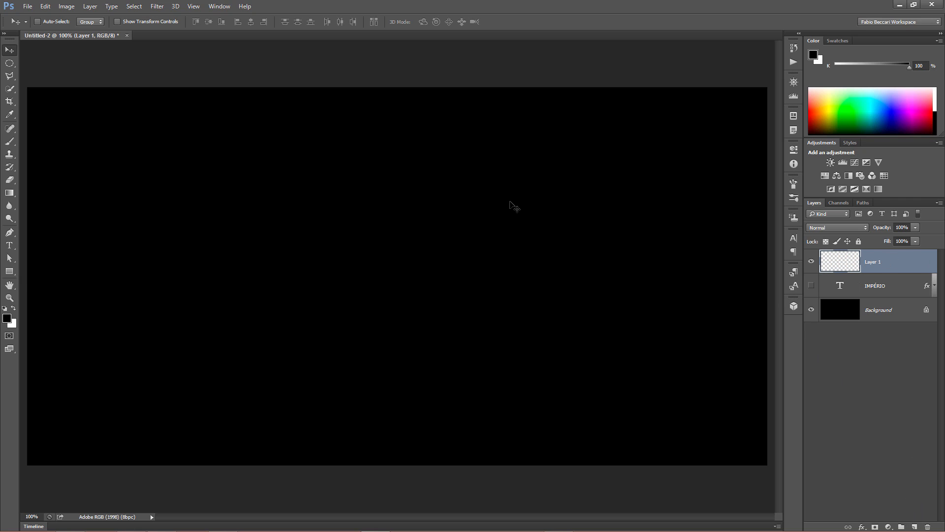
Draw a large perfectly circular selection around the middle of the canvas with the Elliptical Marquee tool.
left_click(9, 63)
left_click(67, 73)
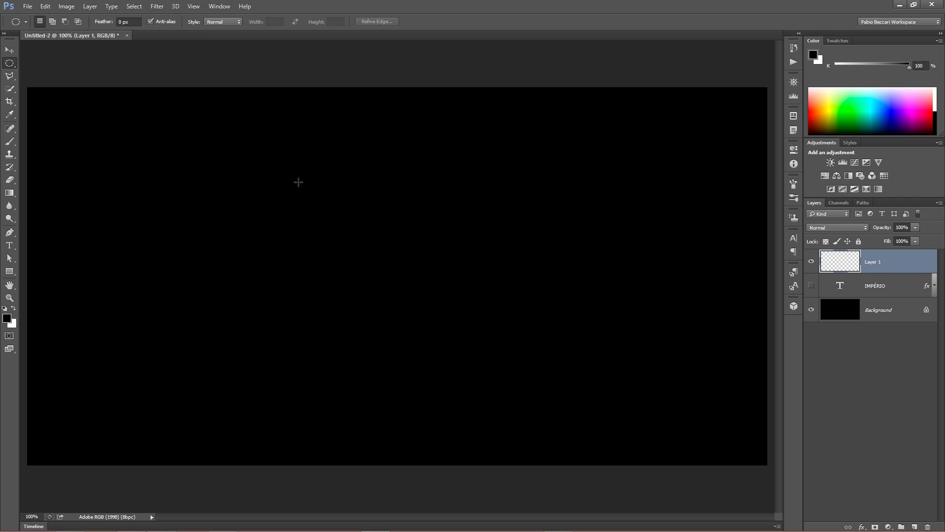
key("shift")
left_click_drag(221, 123, 618, 439)
Fill the circular selection with 50% Gray in Normal mode at 100% opacity, and deselect it.
left_click(44, 6)
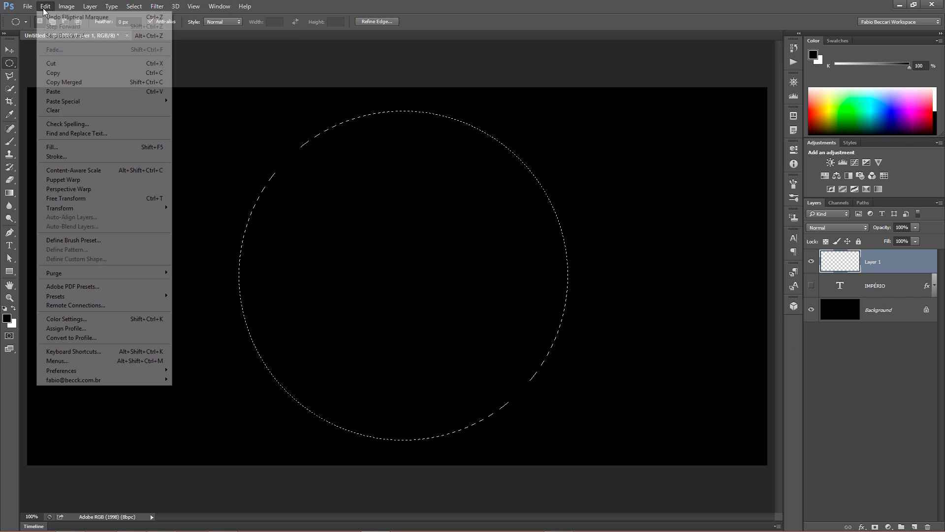
left_click(93, 149)
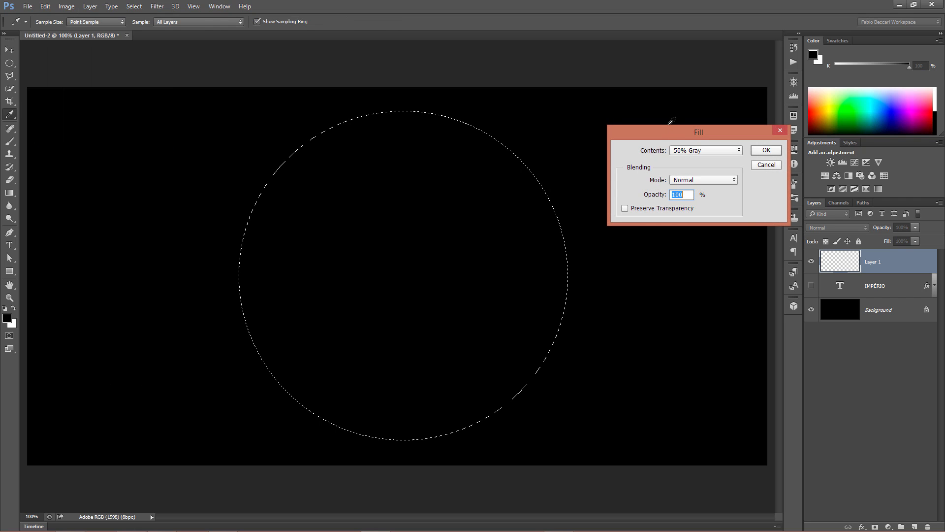
left_click_drag(664, 134, 627, 109)
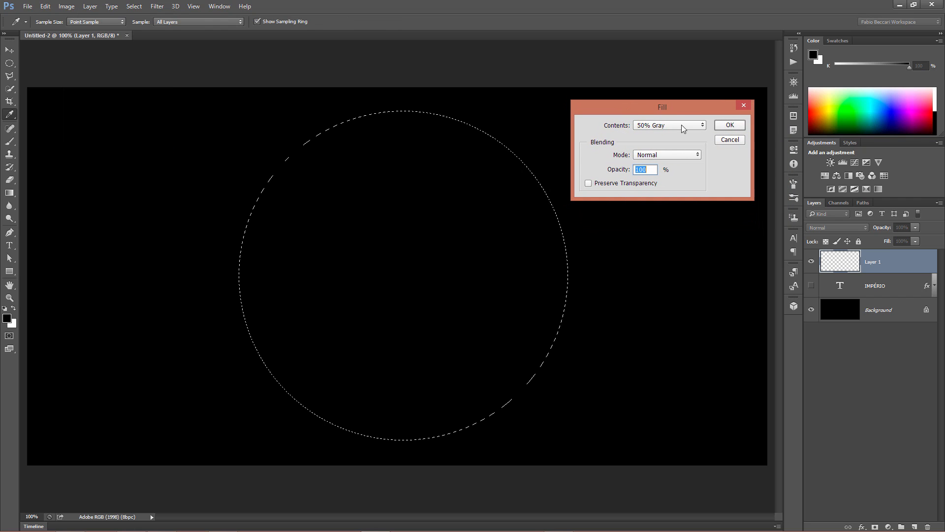
left_click(700, 127)
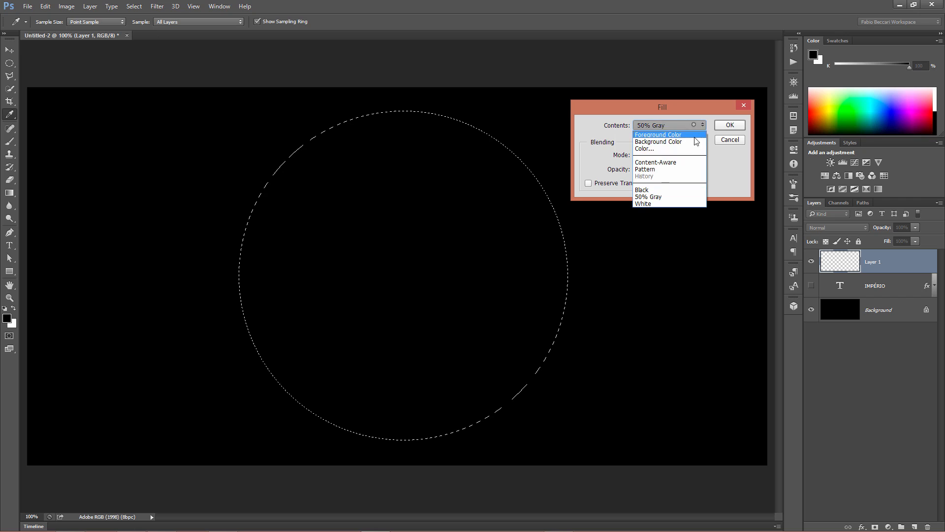
left_click(658, 197)
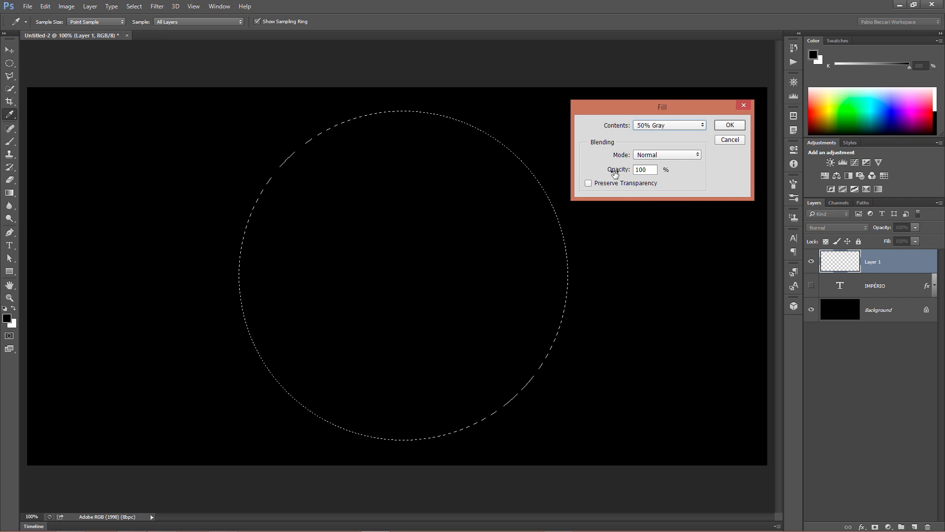
left_click(726, 128)
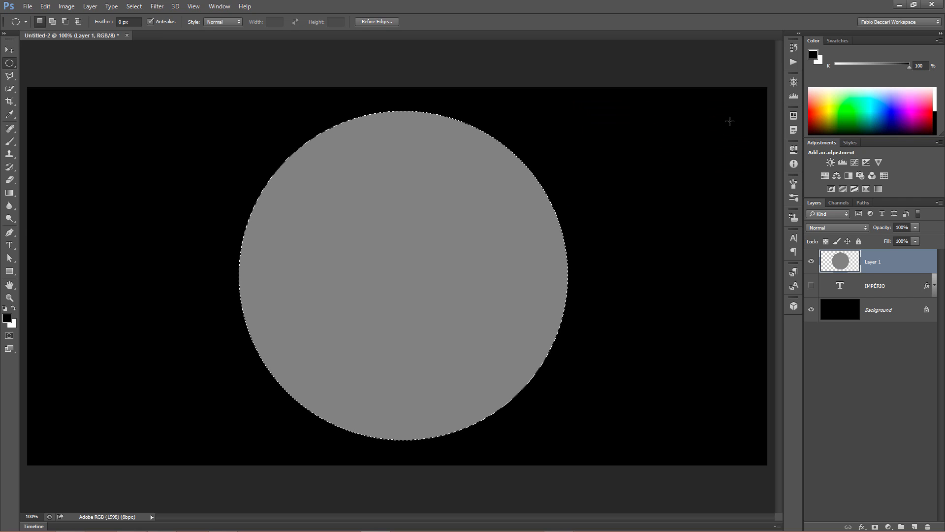
left_click(138, 6)
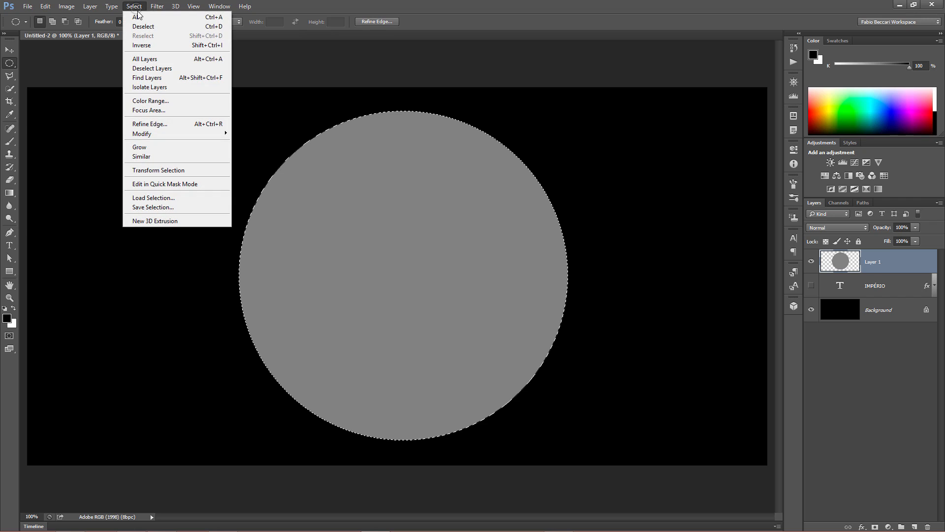
left_click(145, 27)
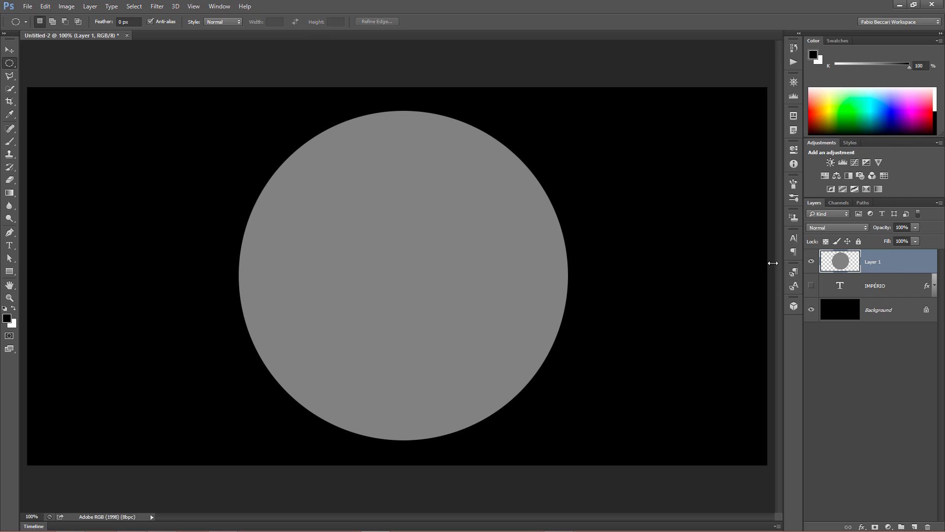
Apply the Add Noise filter to the gray circle with an amount of 112,12%, Uniform distribution and Monochromatic enabled.
left_click(157, 6)
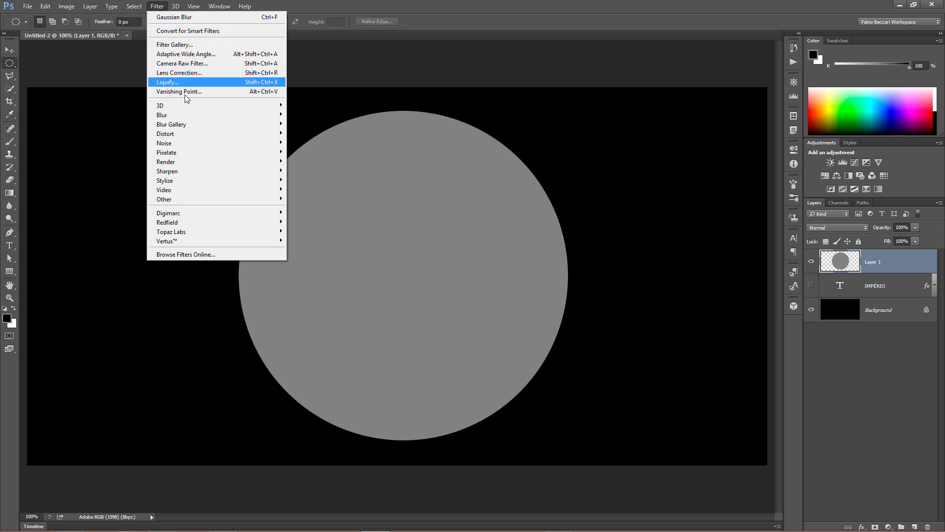
mouse_move(184, 144)
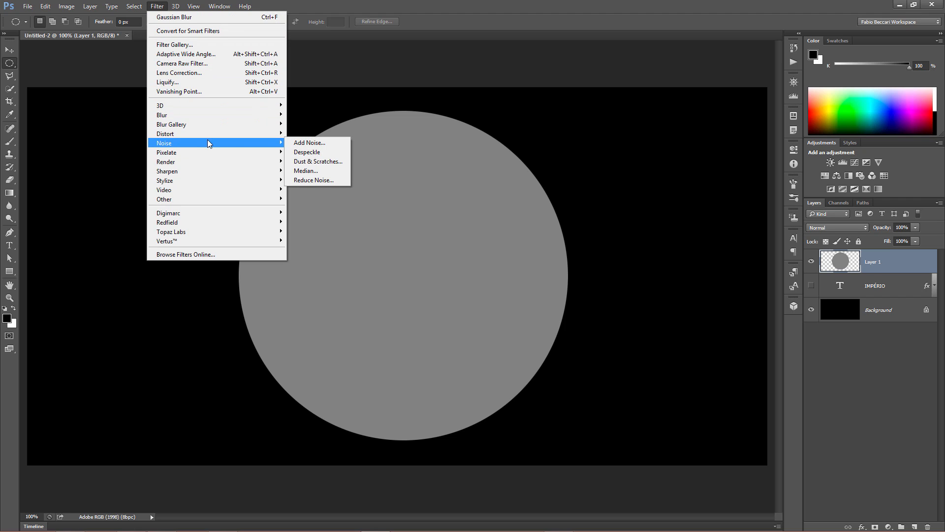
left_click(309, 143)
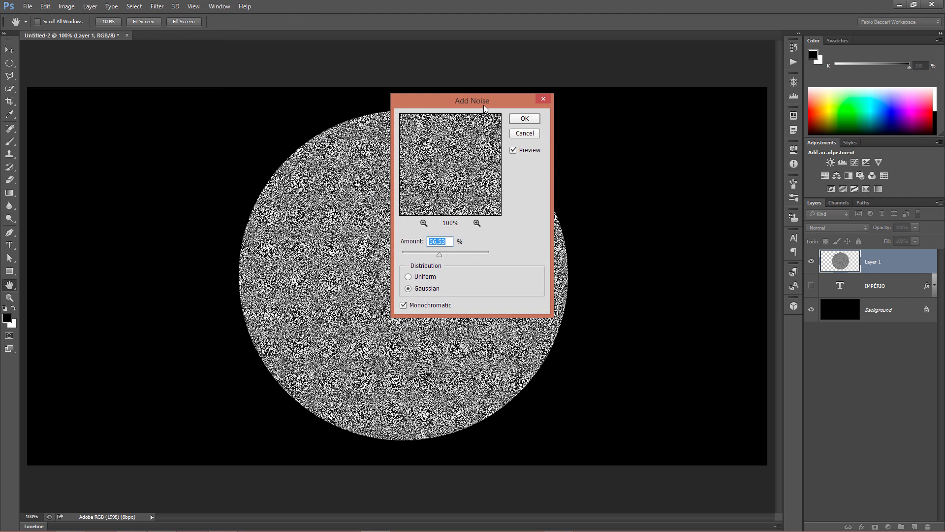
left_click_drag(499, 116, 674, 144)
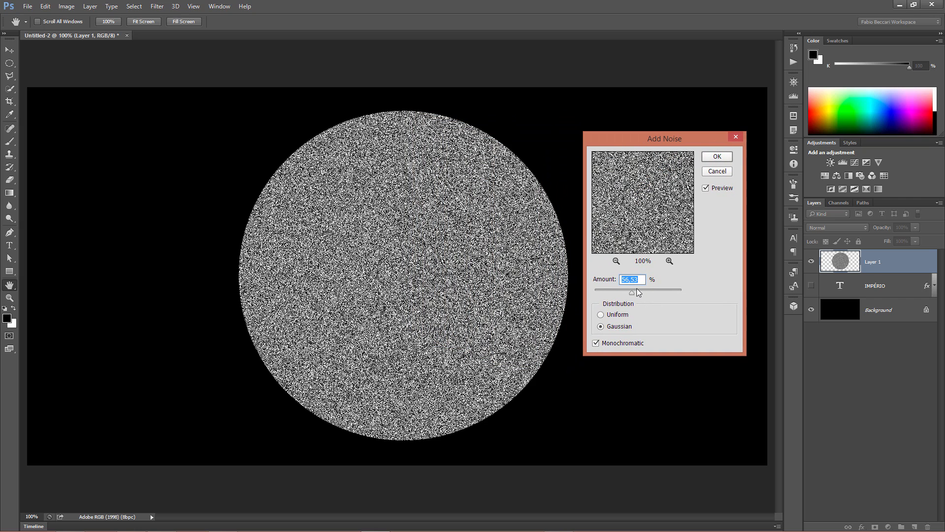
left_click_drag(637, 291, 651, 291)
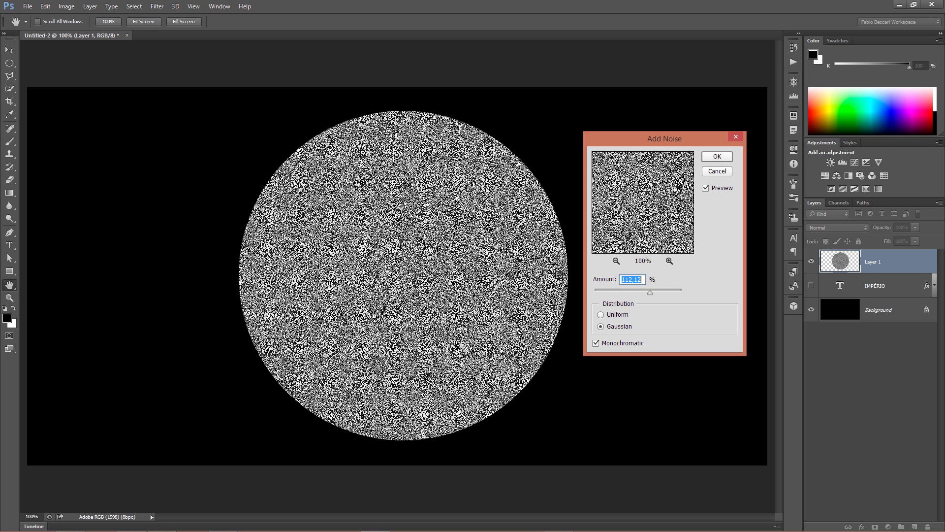
left_click(601, 315)
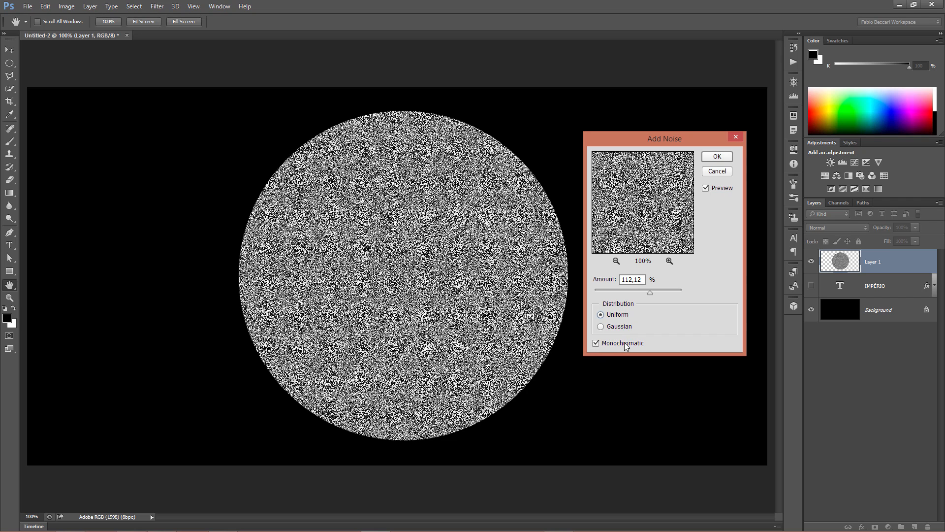
left_click(713, 161)
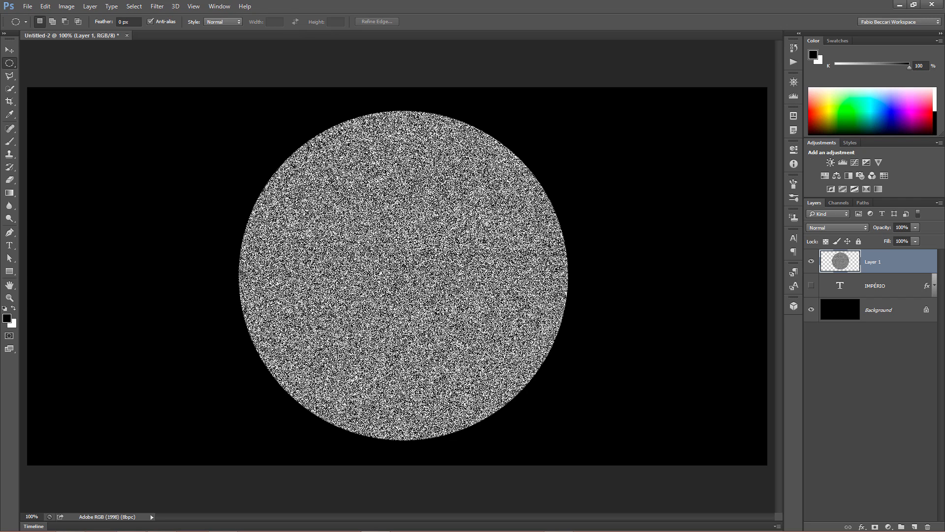
Soften the noisy circle with the Blur More filter.
left_click(157, 6)
mouse_move(230, 116)
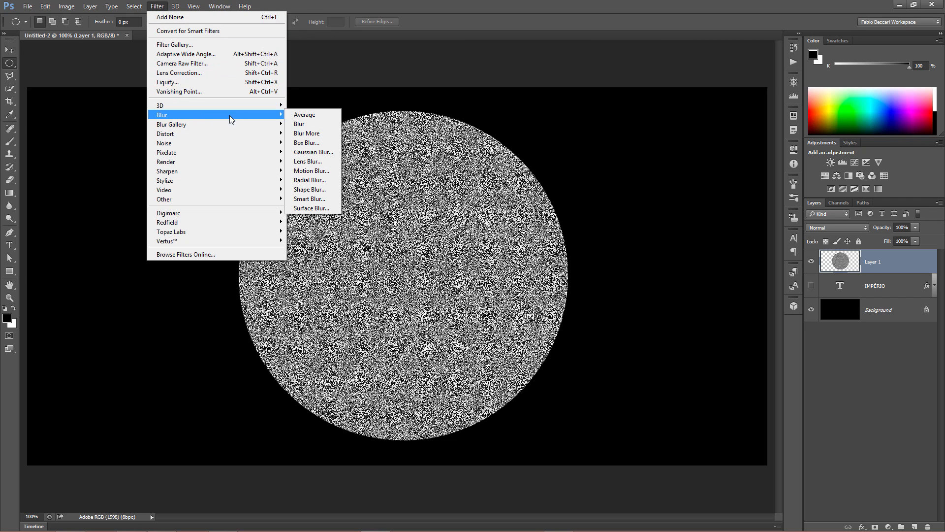
left_click(309, 133)
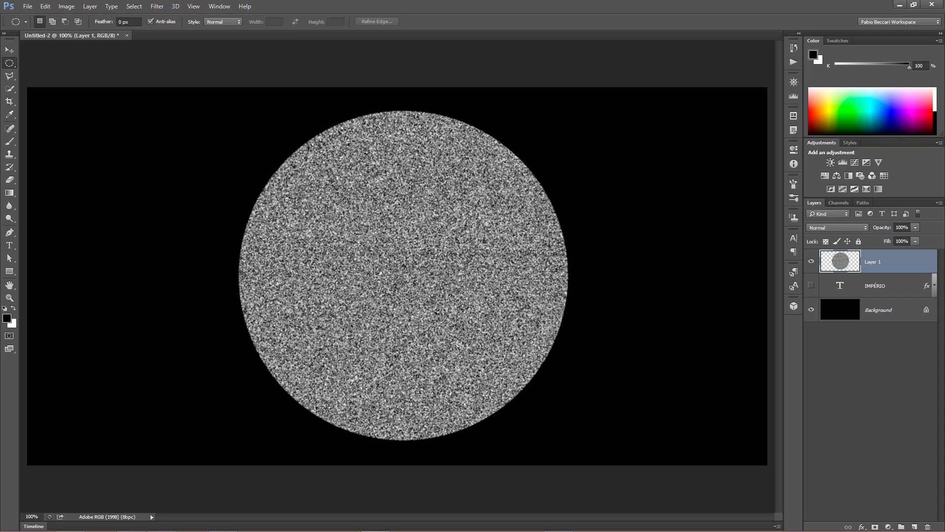
Apply the Crystallize filter to the noisy circle with a cell size of 84.
left_click(158, 7)
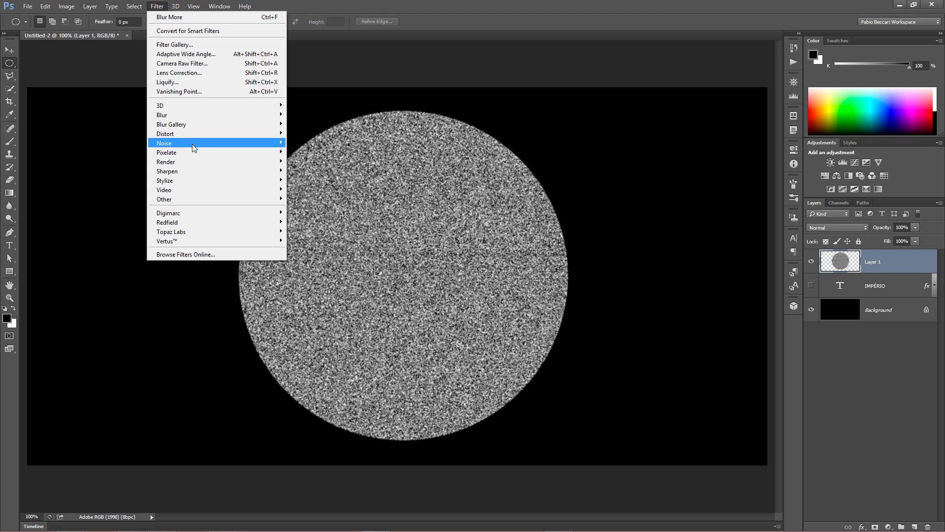
mouse_move(190, 154)
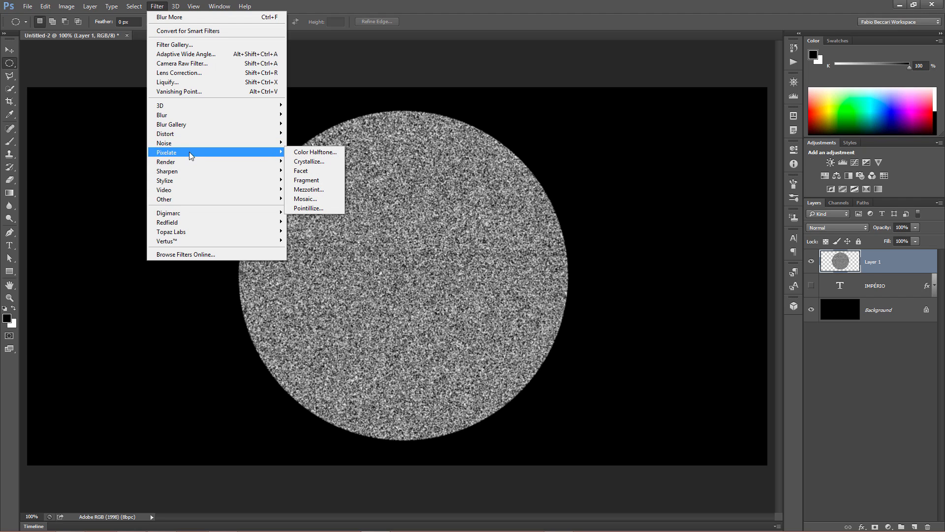
left_click(303, 162)
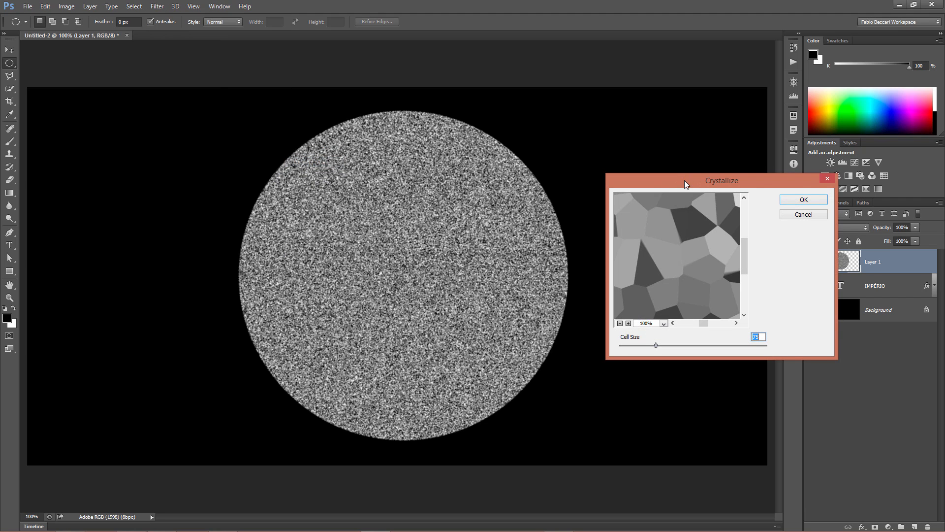
left_click_drag(682, 179, 605, 94)
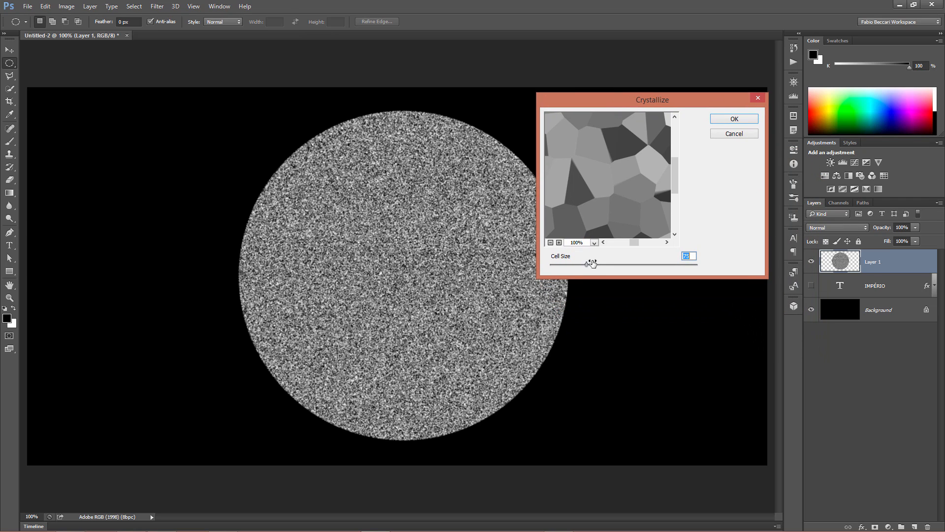
left_click(550, 242)
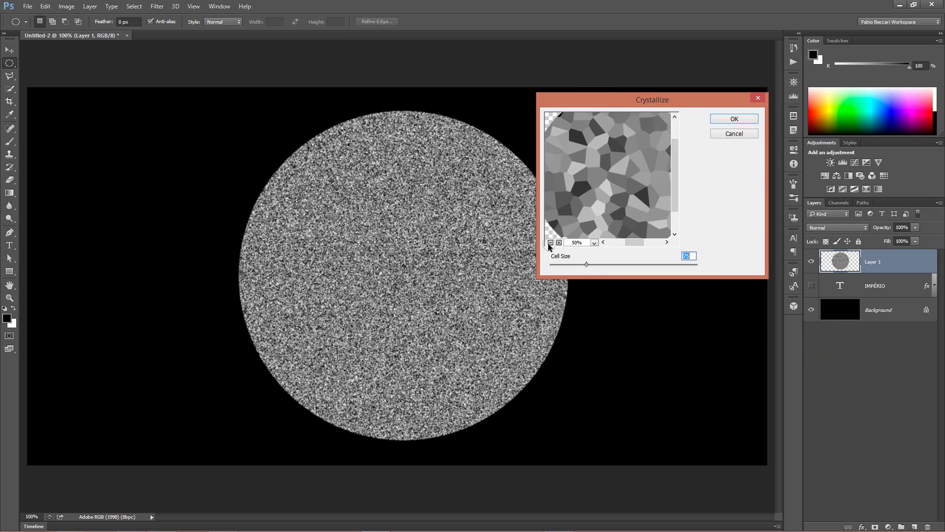
left_click(550, 242)
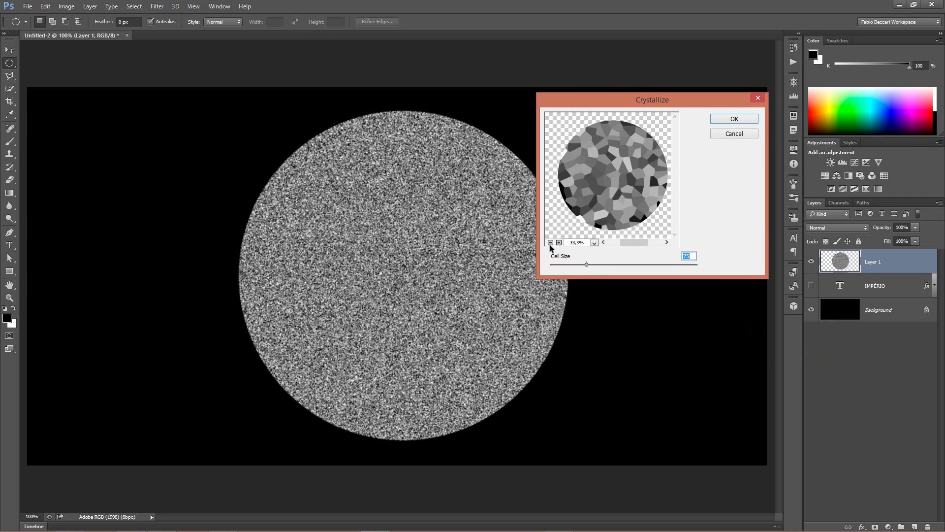
left_click(589, 264)
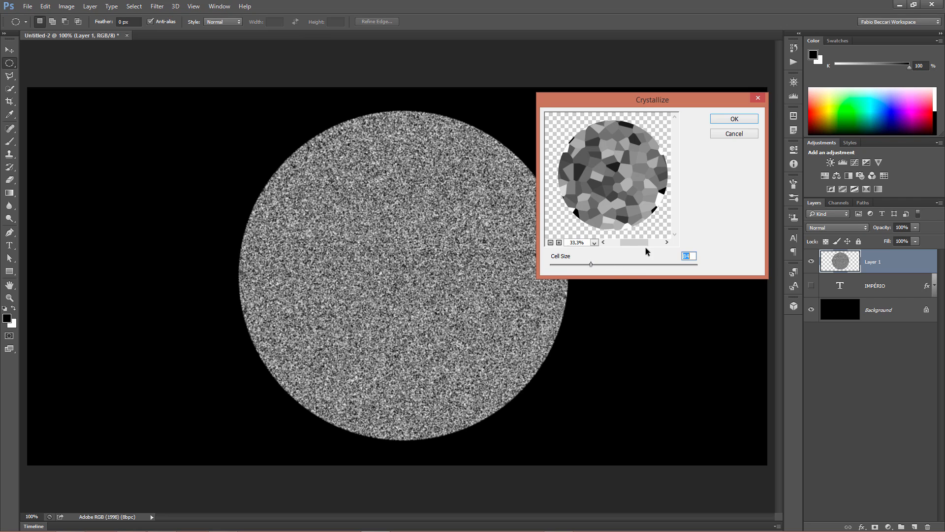
left_click(730, 122)
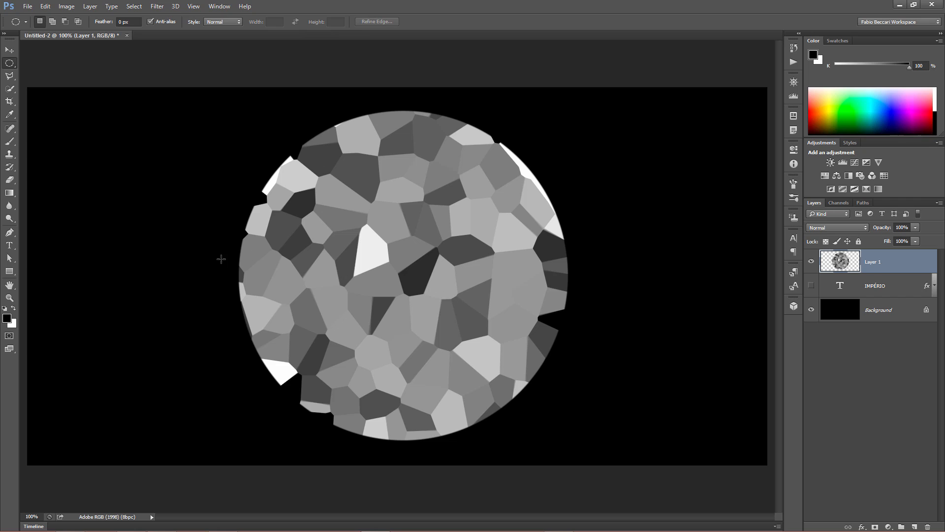
Choose the Polygon tool and set its shape fill to a mid gray with 50% brightness (808080).
left_click(10, 271)
left_click(10, 273)
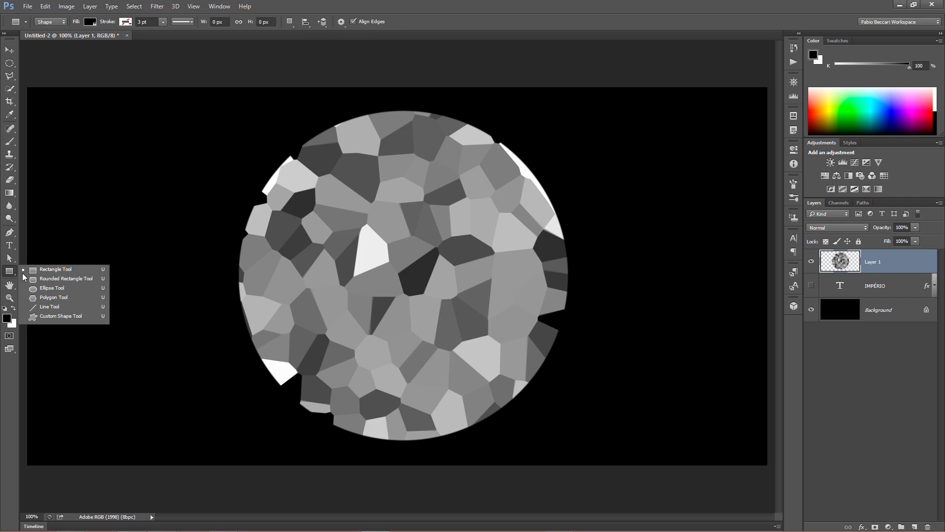
left_click(47, 299)
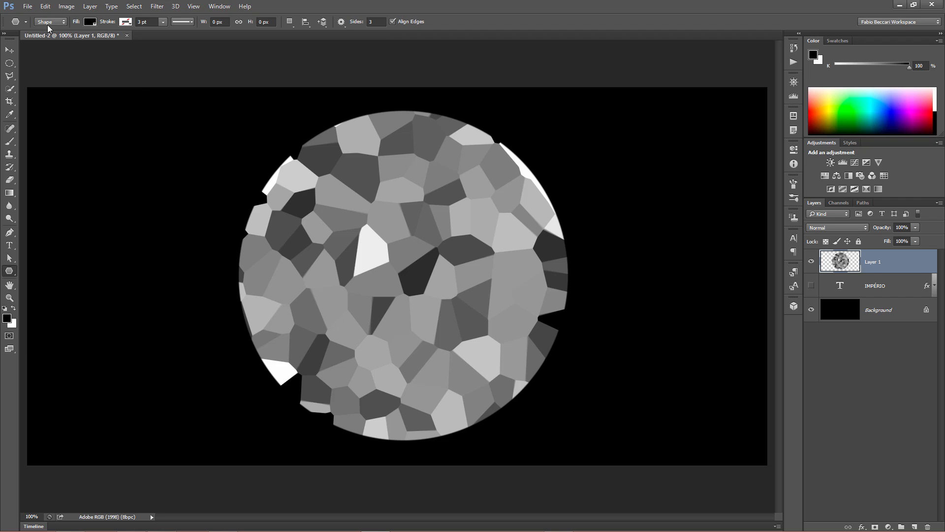
left_click(91, 23)
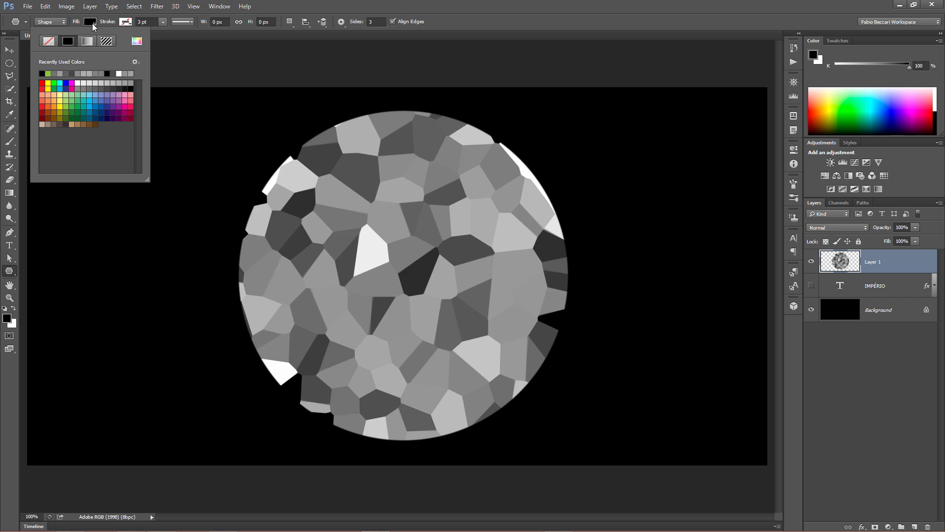
left_click(136, 44)
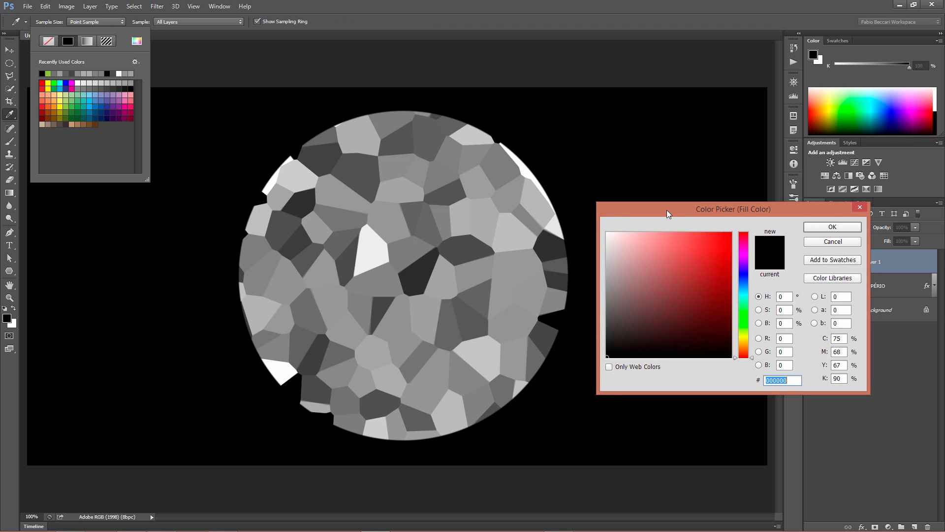
left_click_drag(666, 210, 627, 173)
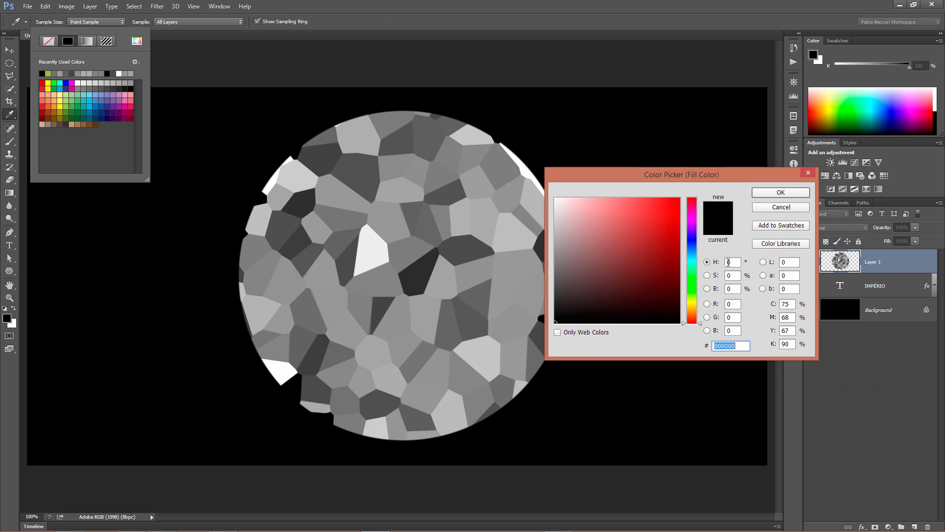
left_click(733, 289)
type("50")
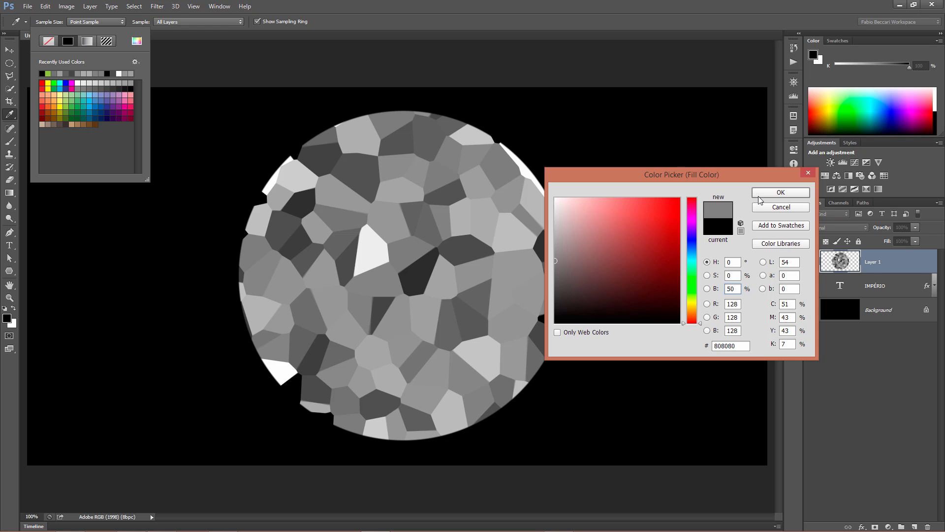
left_click(759, 194)
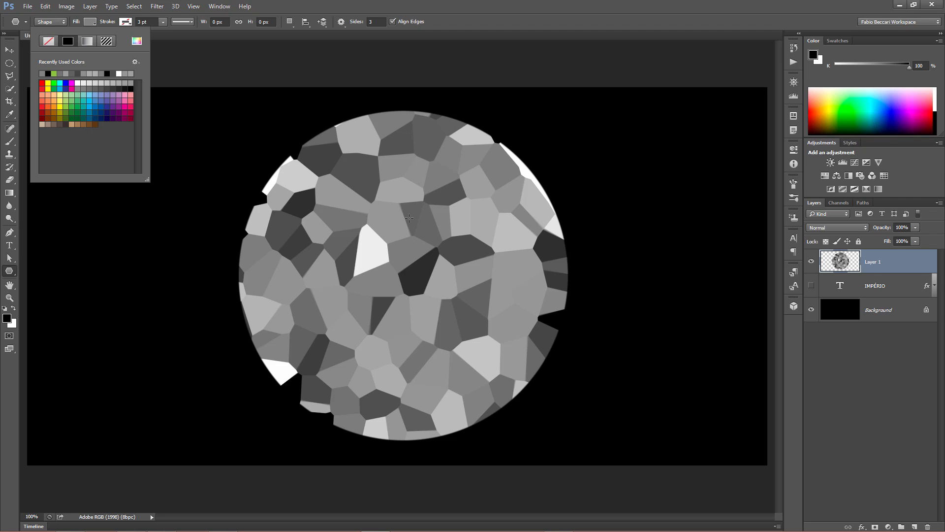
Draw a five-sided polygon about 372 px wide over the middle of the crystallized circle.
left_click(374, 23)
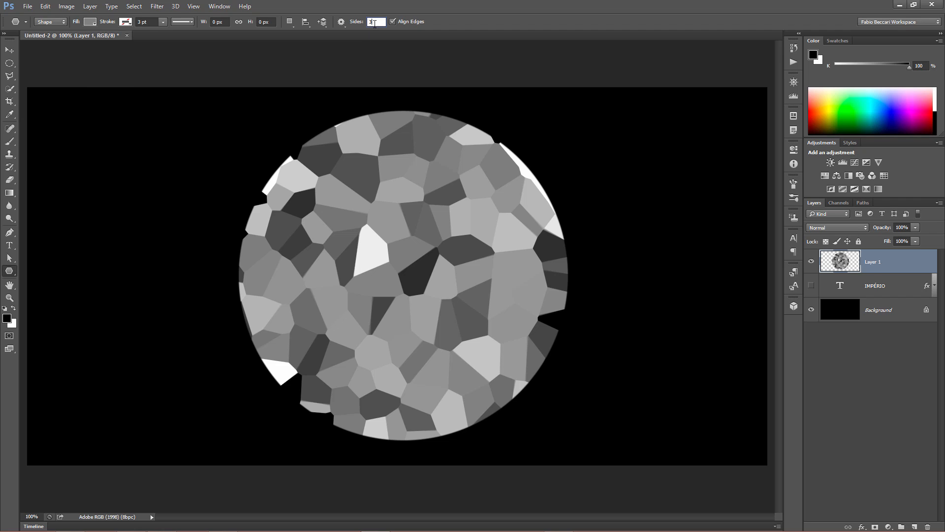
type("5")
key("shift")
left_click_drag(403, 274, 472, 374)
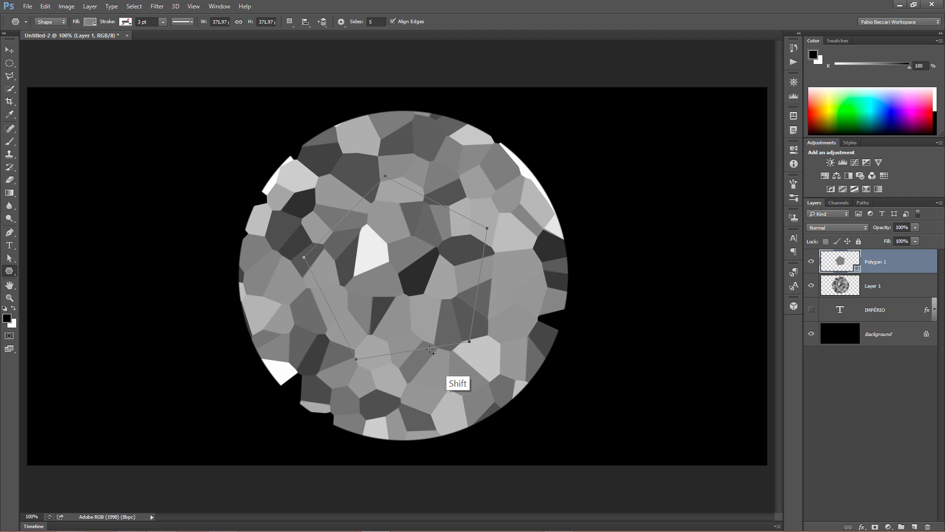
Move the pentagon to the centre of the crystallized circle and keep only the Polygon 1 layer selected.
left_click(8, 50)
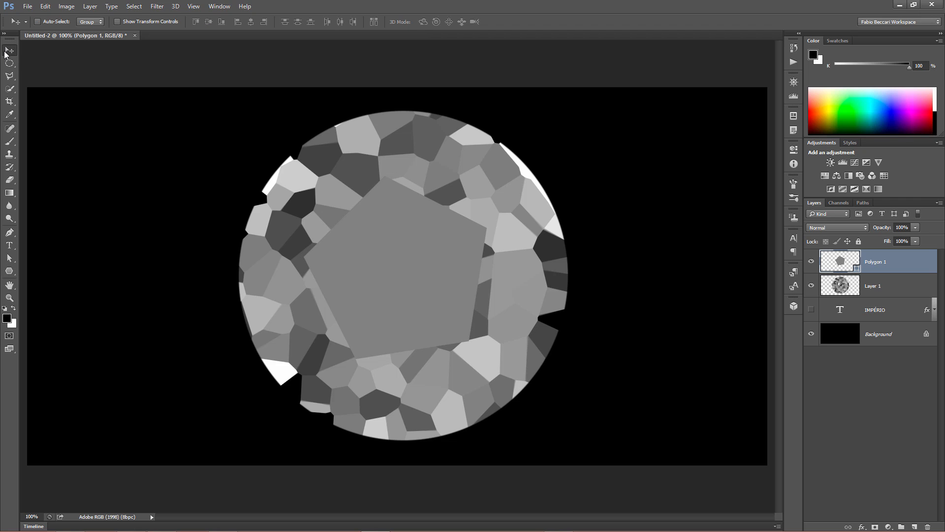
mouse_move(395, 279)
left_mouse_down()
mouse_move(411, 296)
mouse_move(401, 284)
left_mouse_up()
left_click_drag(401, 284, 402, 284)
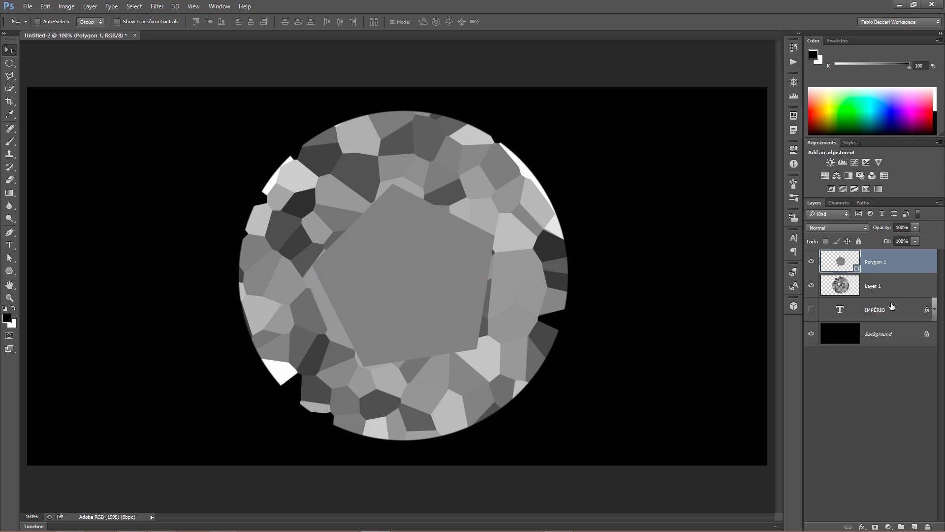
left_click(892, 288, "shift")
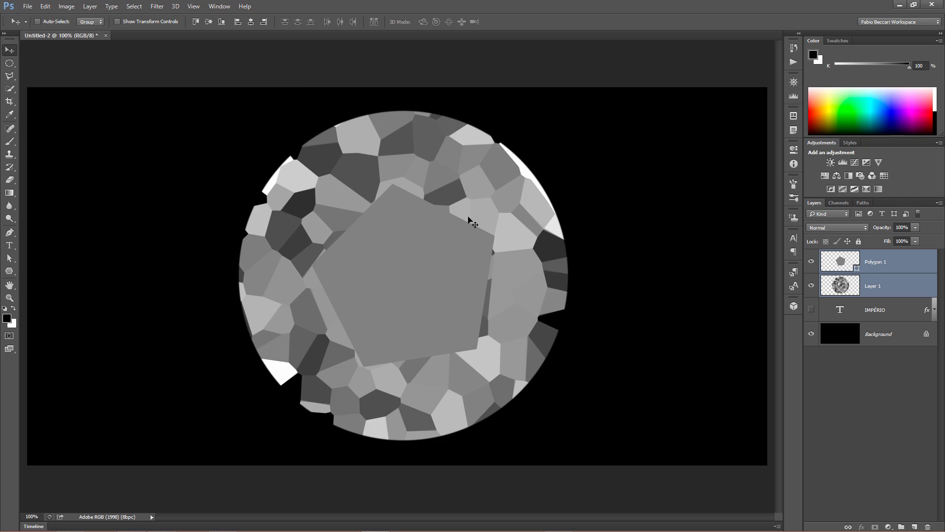
left_click(876, 268)
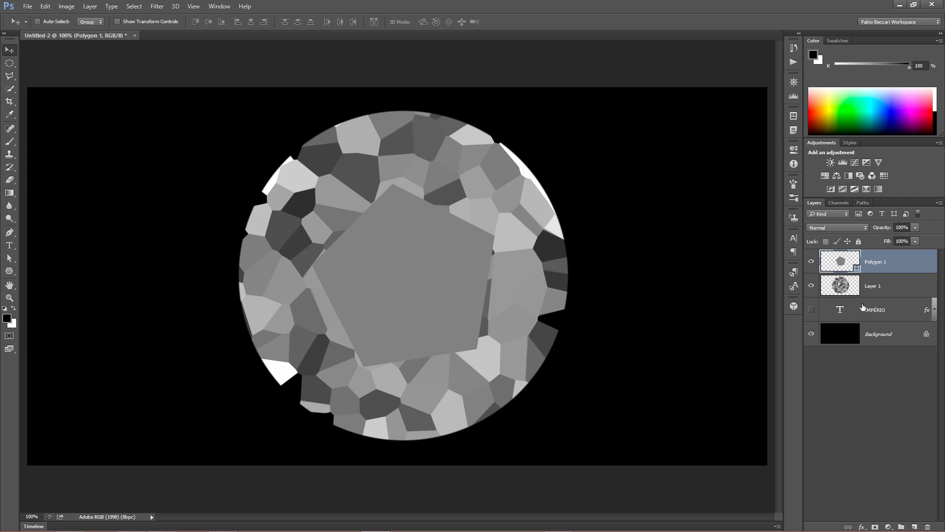
Make a square marquee selection around the whole crystallized circle and centre it over the circle.
left_click(13, 66)
right_click(12, 66)
left_click(42, 62)
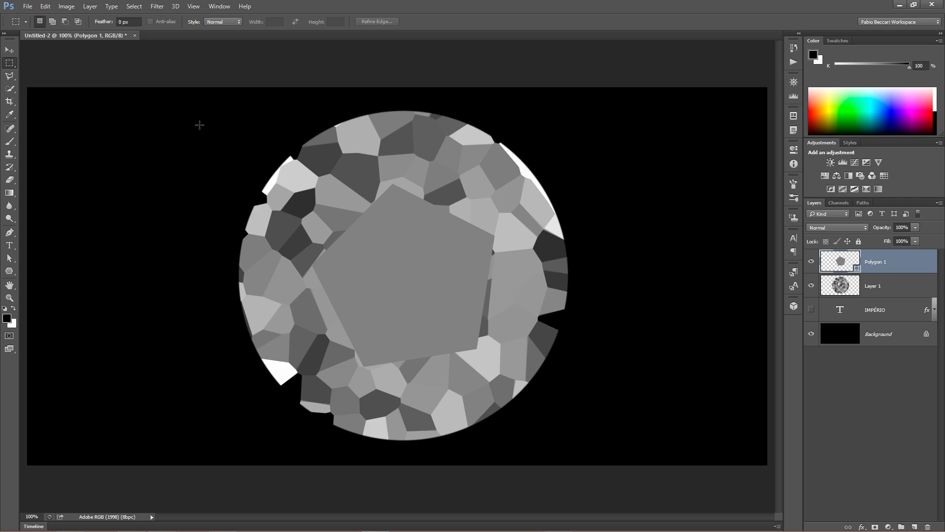
key("shift")
left_click_drag(215, 97, 588, 490)
left_click_drag(427, 266, 438, 259)
Fill the square selection with white on a new layer above the pentagon and clear the selection.
left_click(914, 527)
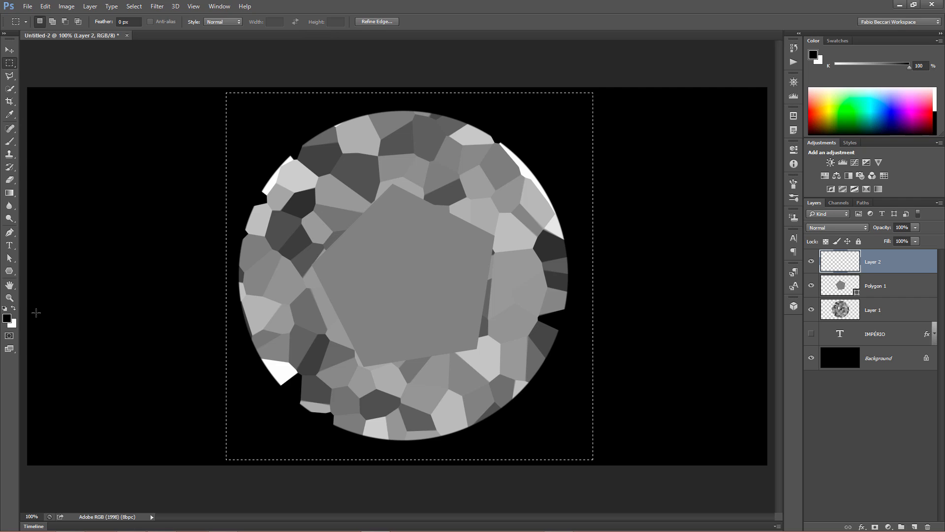
key("ctrl+BackSpace")
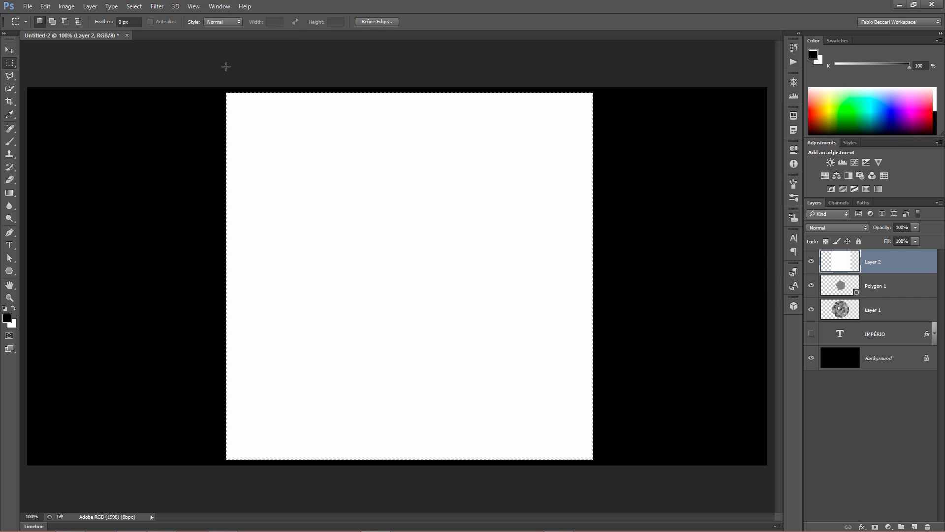
left_click(133, 7)
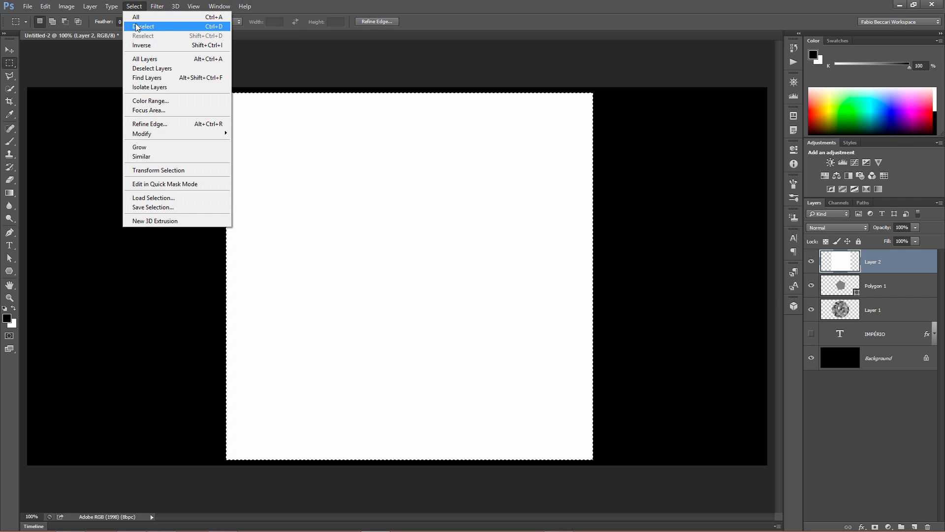
left_click(144, 26)
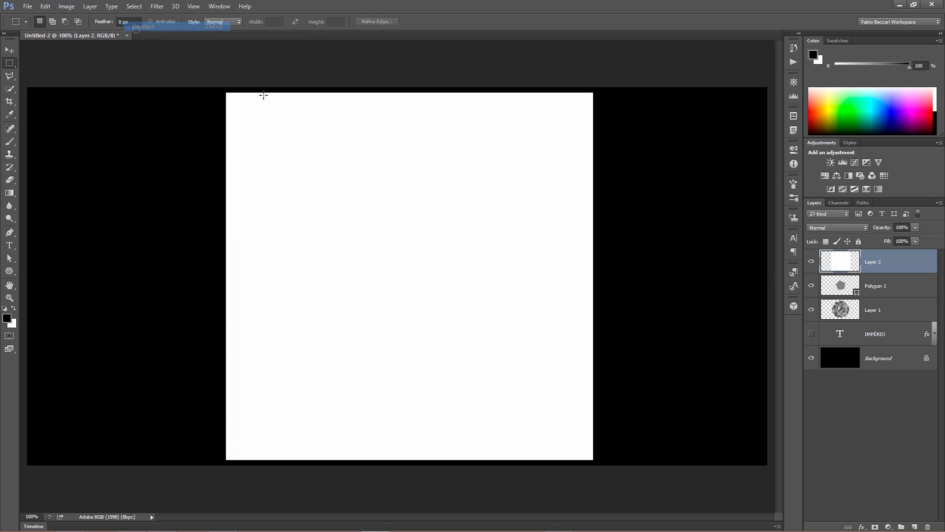
Lock Layer 2's transparent pixels and select a narrow full-height vertical strip near the white square's left edge.
left_click(826, 241)
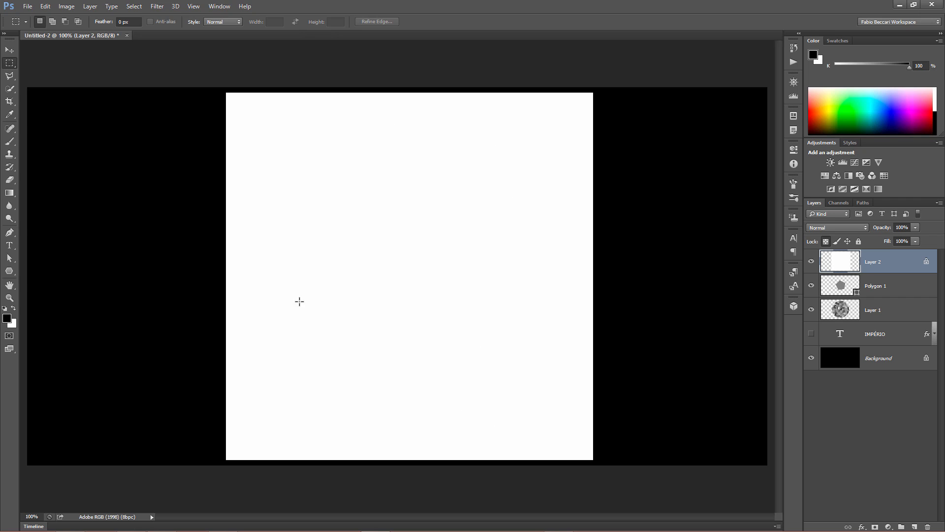
right_click(10, 64)
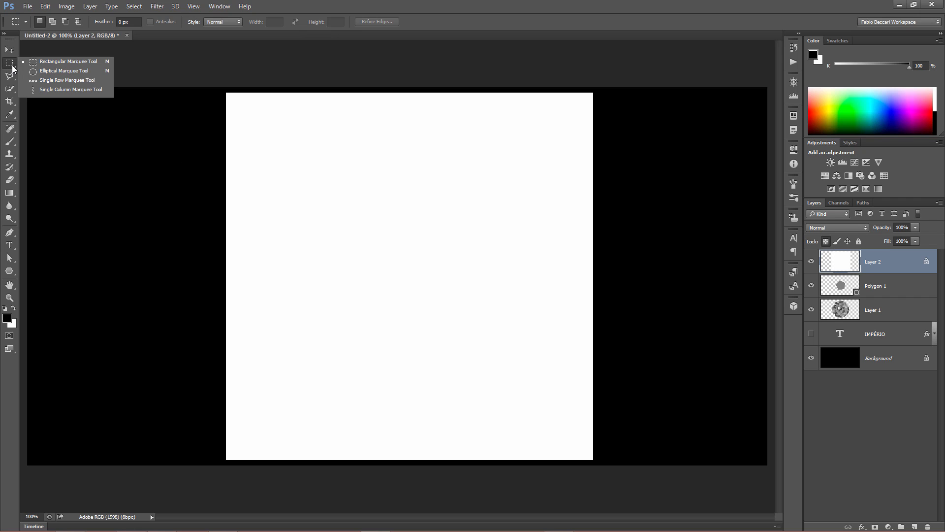
left_click(42, 65)
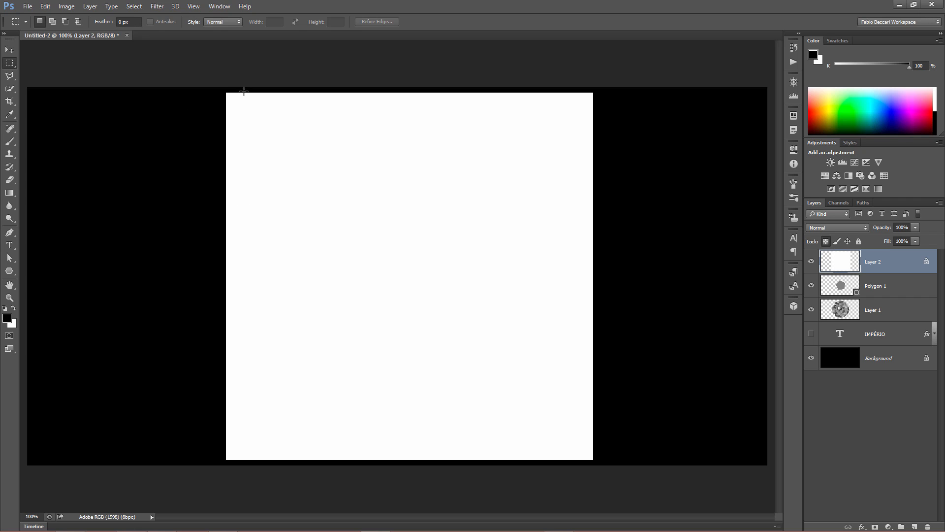
left_click_drag(243, 91, 283, 478)
key("ctrl+semicolon")
left_click(938, 45)
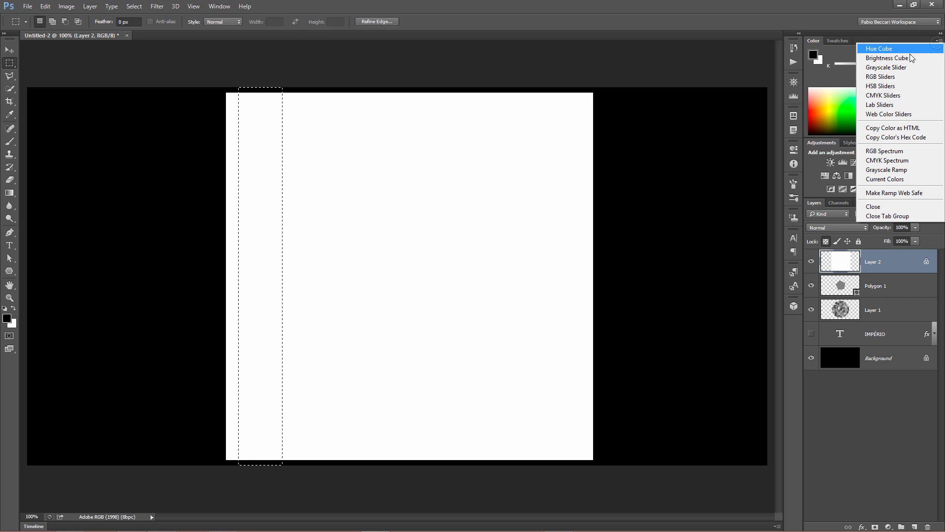
left_click(882, 76)
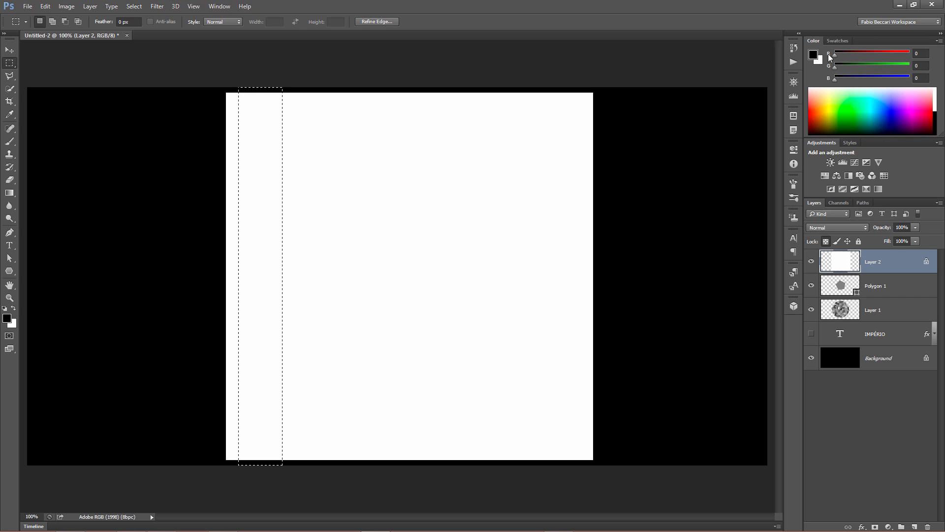
left_click(938, 40)
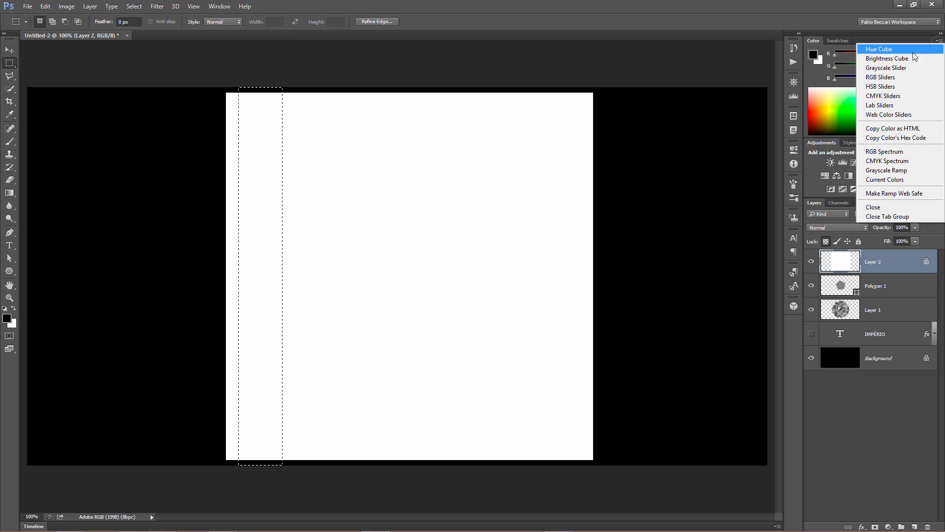
left_click(880, 68)
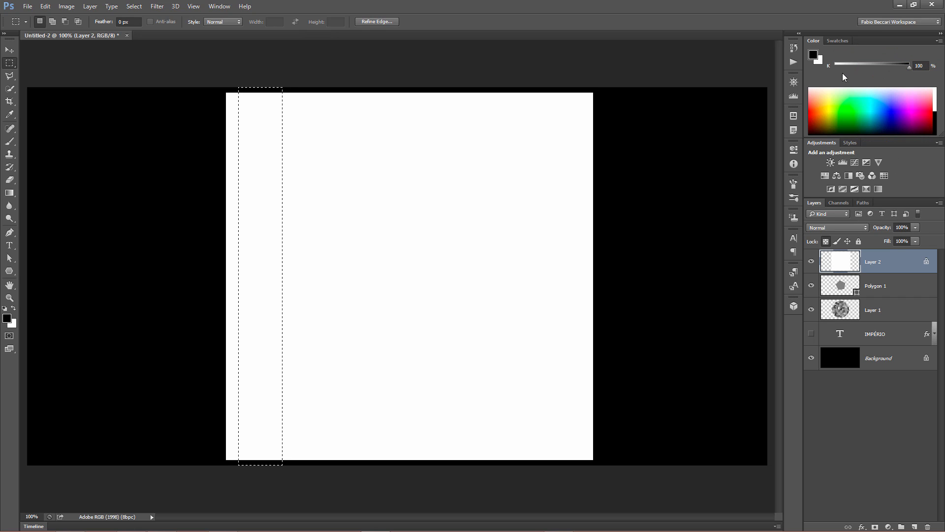
Set the foreground colour to 32% gray and fill the selected strip with it.
left_click(841, 64)
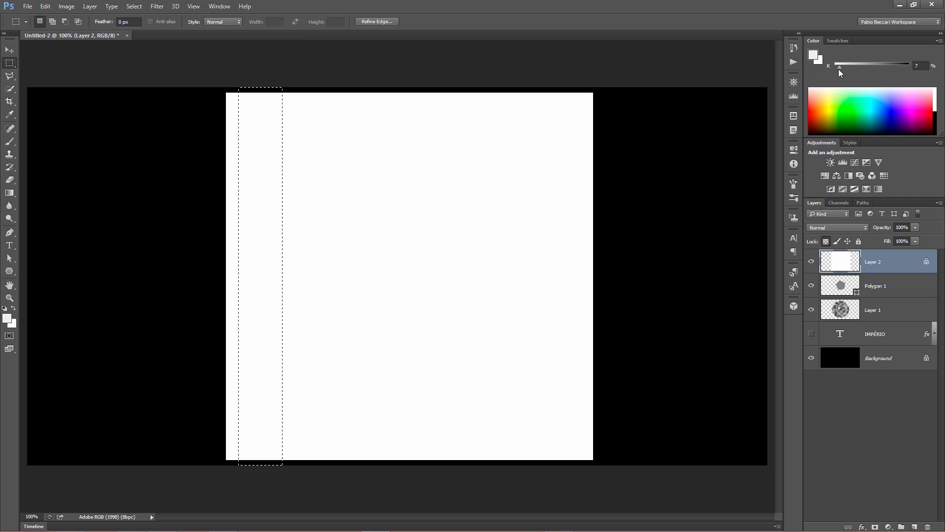
left_click_drag(838, 66, 858, 71)
key("alt+BackSpace")
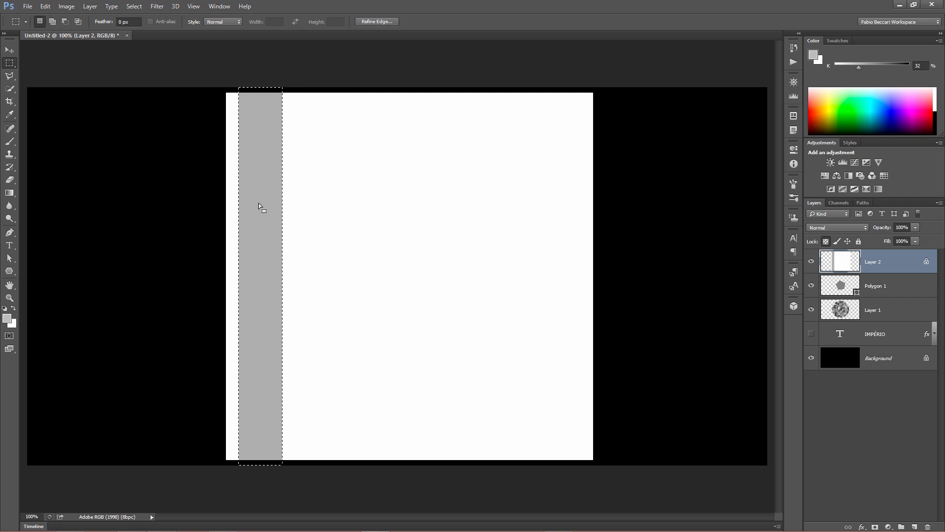
Shift the strip selection rightward twice, filling the second stripe with 53% gray and the third with 72% gray.
left_click_drag(260, 215, 326, 214)
left_click(874, 64)
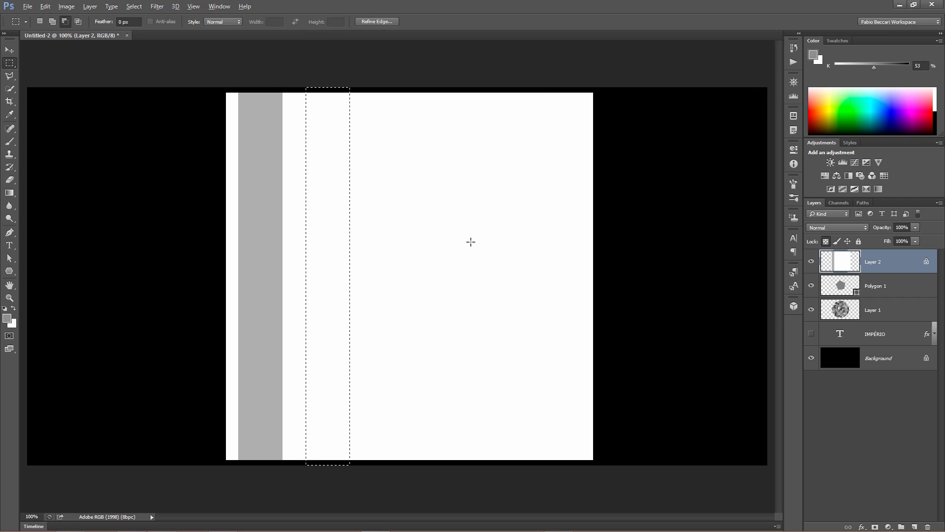
key("alt+BackSpace")
left_click_drag(328, 195, 398, 200)
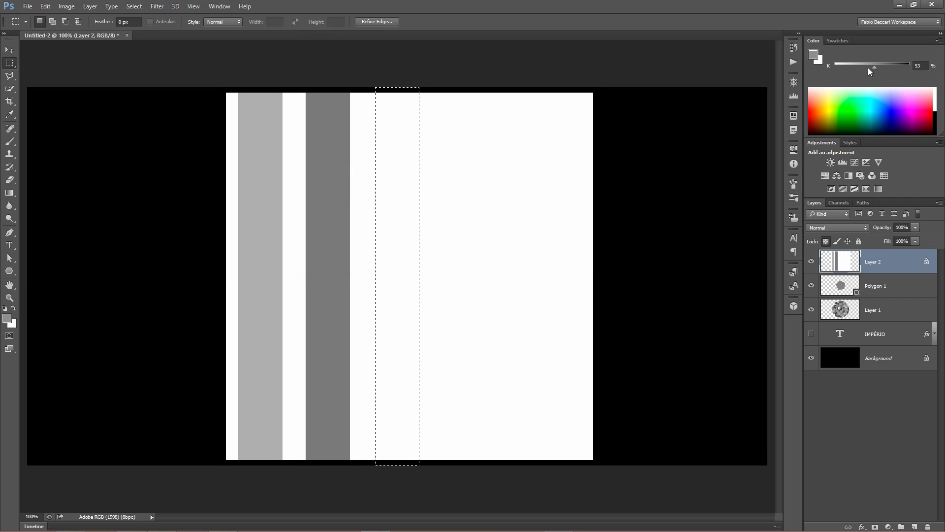
left_click(888, 66)
key("alt+BackSpace")
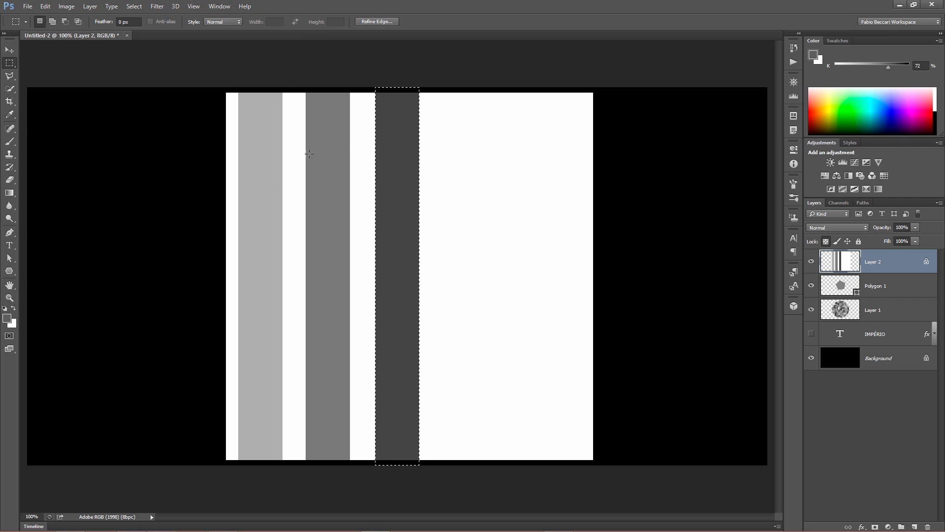
Add a fourth stripe in 30% gray and a fifth in 62% gray toward the square's right side, then deselect.
left_click_drag(396, 211, 473, 207)
left_click(858, 64)
key("alt+BackSpace")
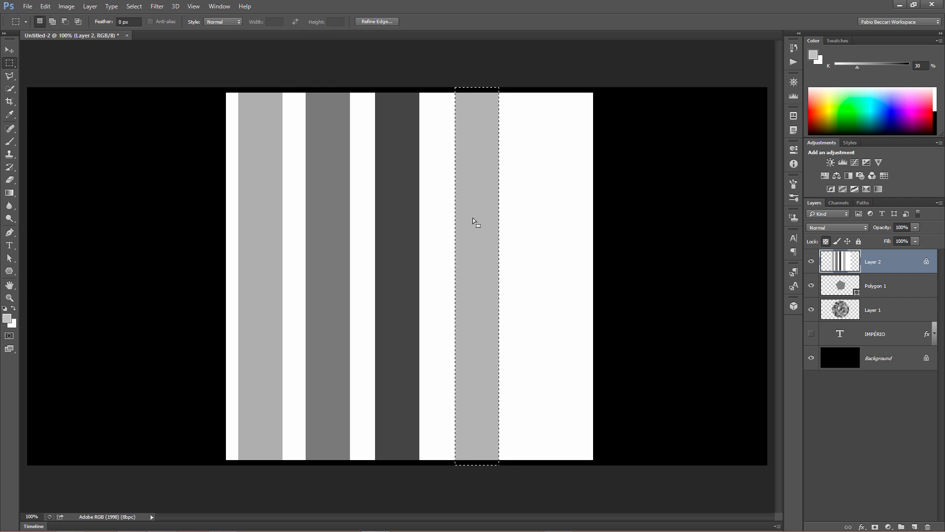
left_click_drag(474, 220, 545, 223)
left_click(881, 66)
key("alt+BackSpace")
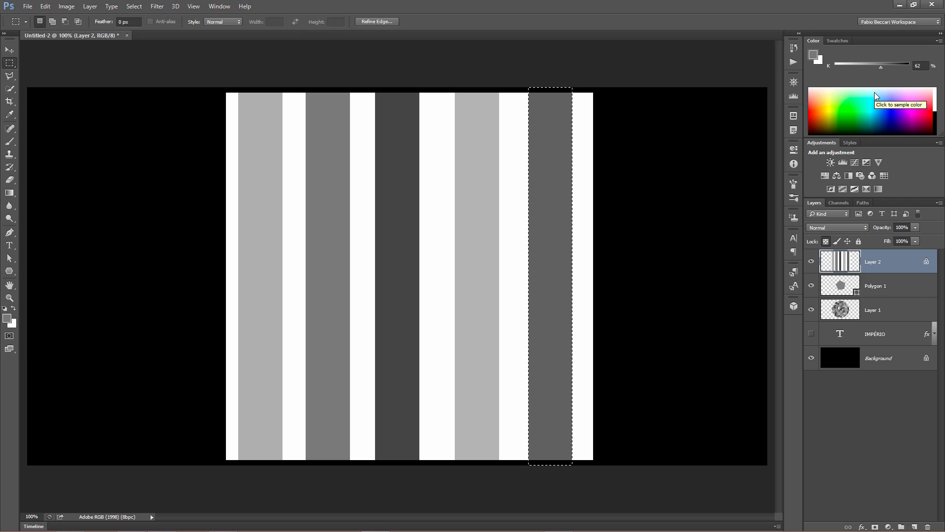
key("ctrl+d")
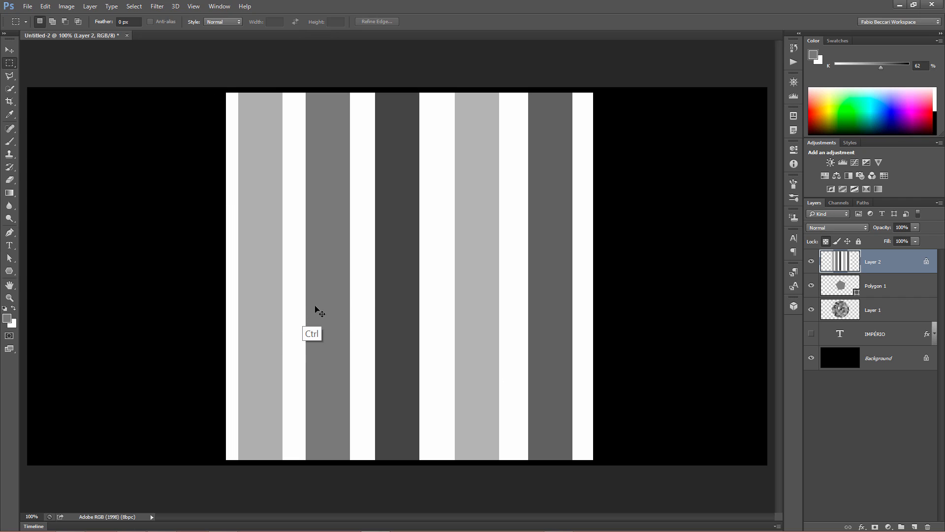
Load the striped square as a selection, apply the Polar Coordinates filter with Rectangular to Polar, and deselect.
left_click(839, 264, "ctrl")
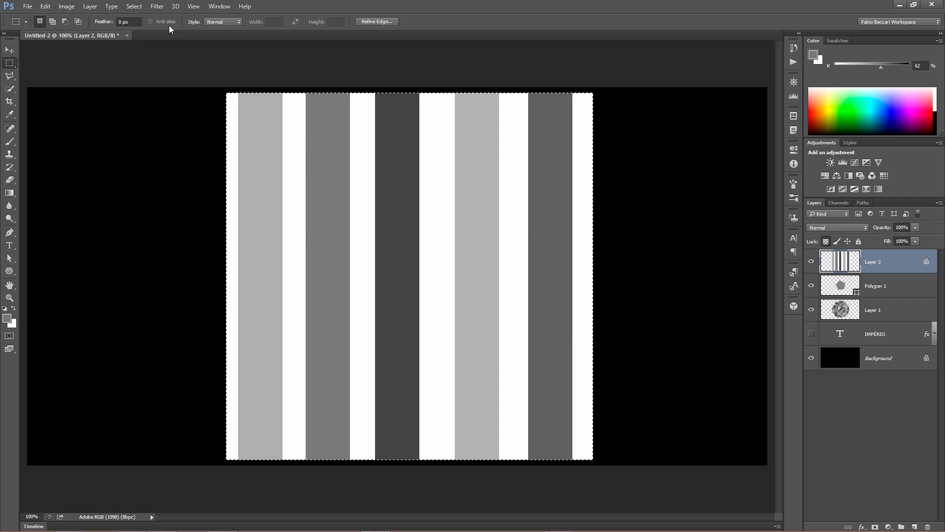
left_click(157, 8)
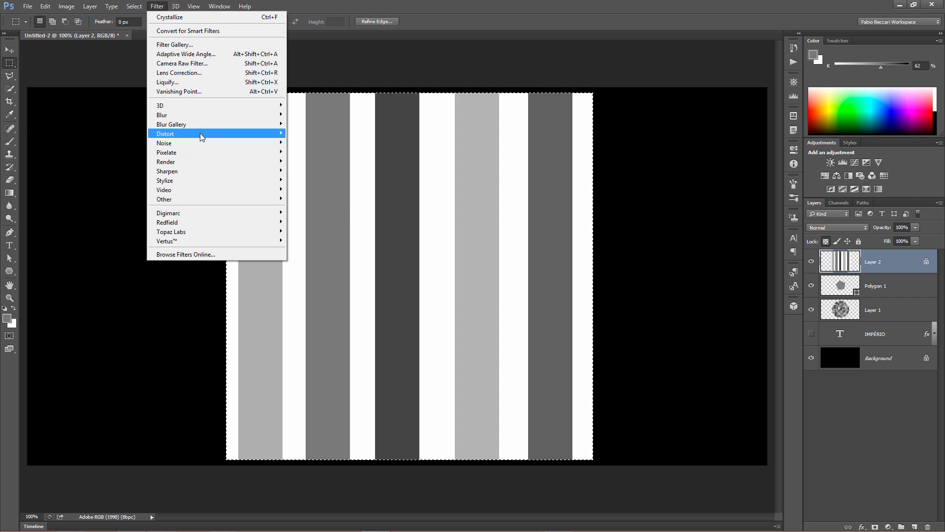
mouse_move(200, 134)
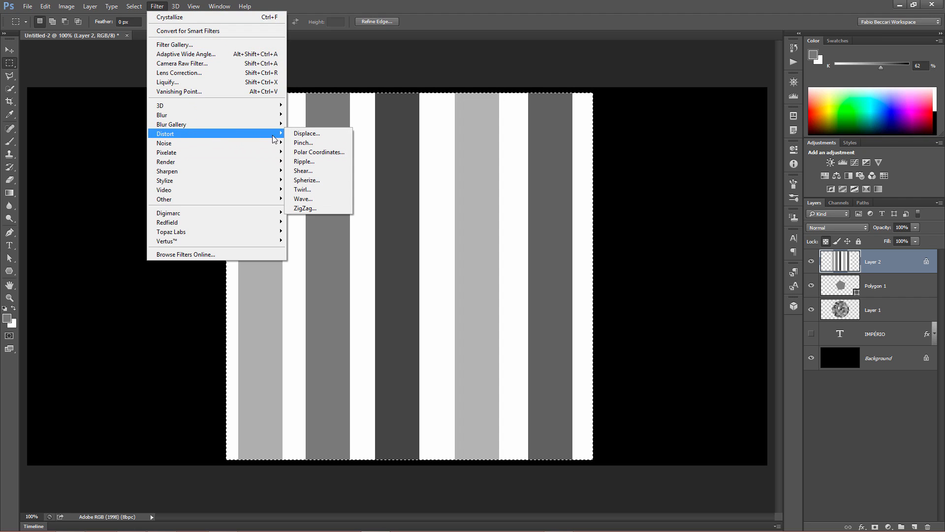
left_click(307, 152)
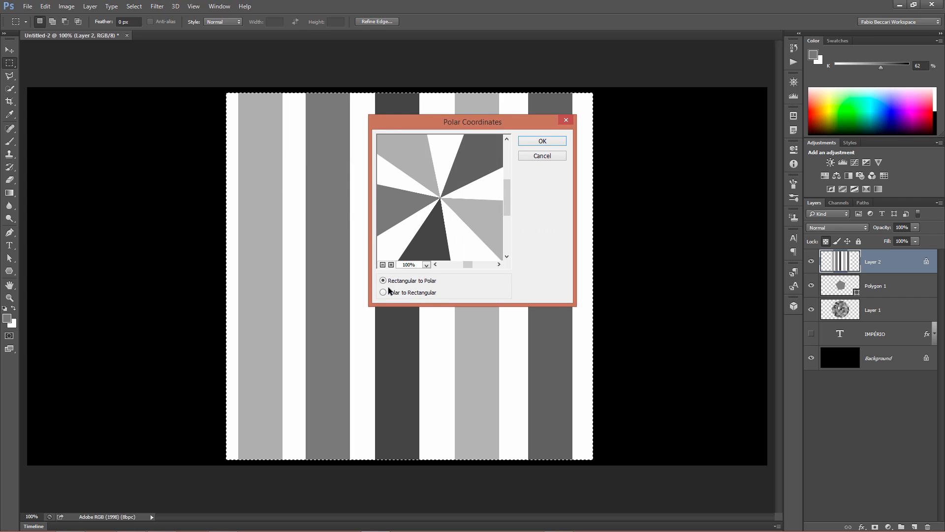
left_click(533, 141)
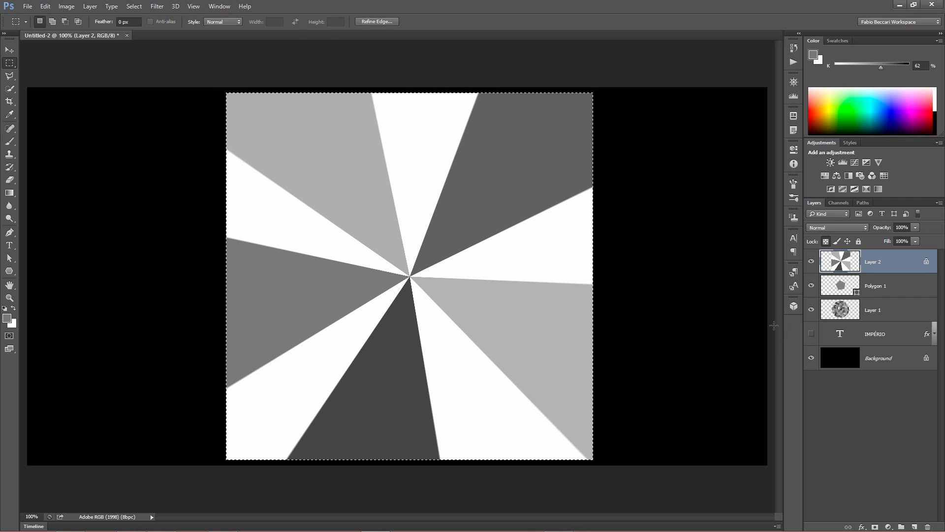
left_click(134, 6)
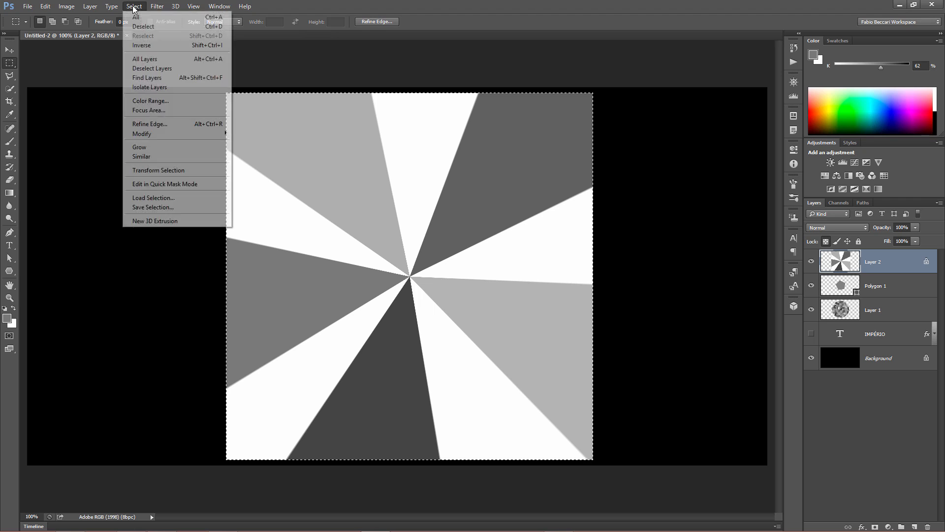
left_click(147, 26)
Clip the Layer 2 ray pattern to the pentagon and select Layer 2, Polygon 1 and Layer 1 together.
key("alt")
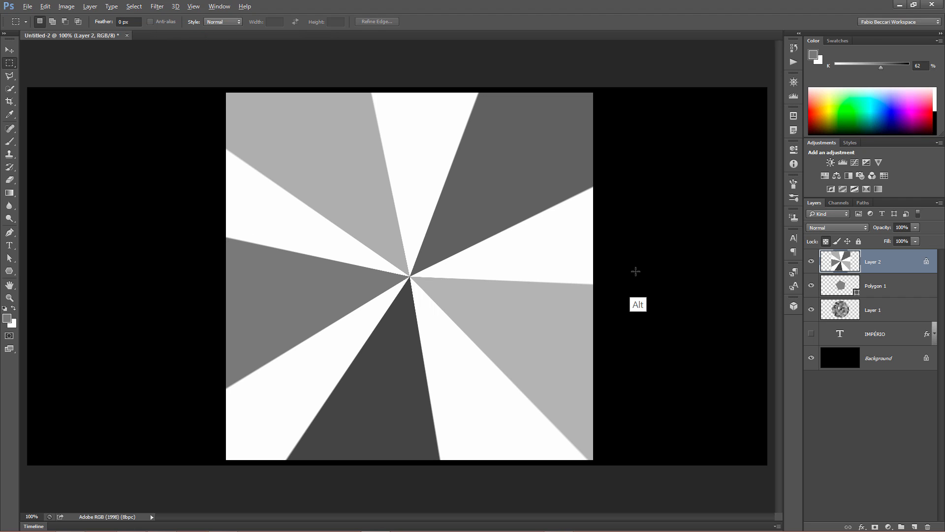
left_click(892, 272, "alt")
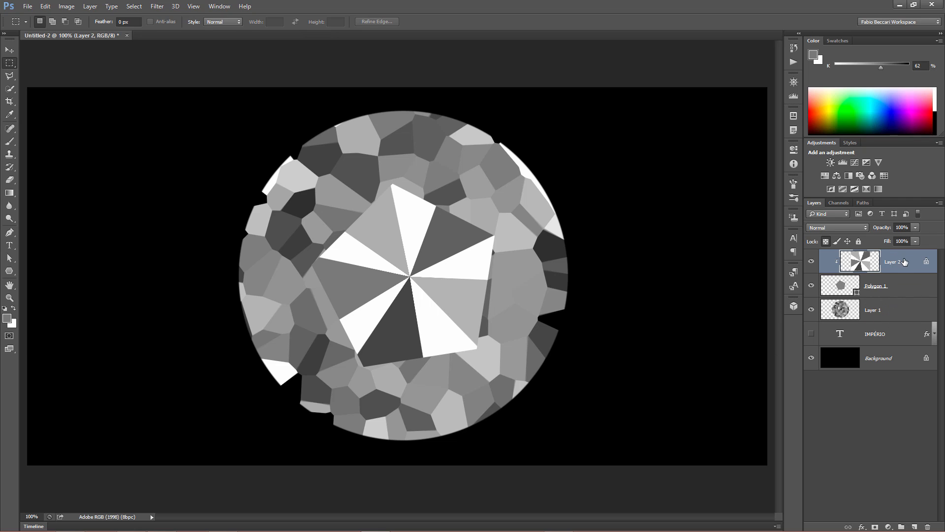
left_click(908, 315, "shift")
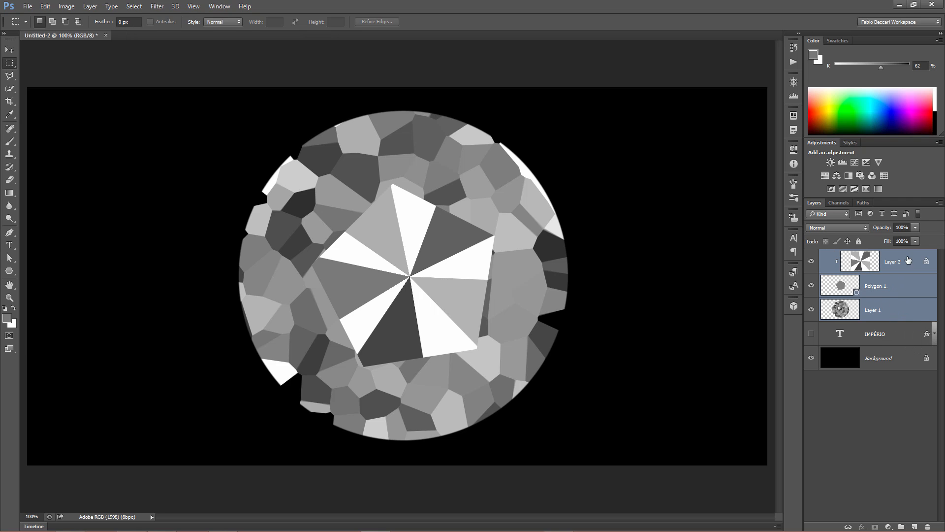
Merge the three selected diamond layers into one layer and convert it to a Smart Object.
key("ctrl+e")
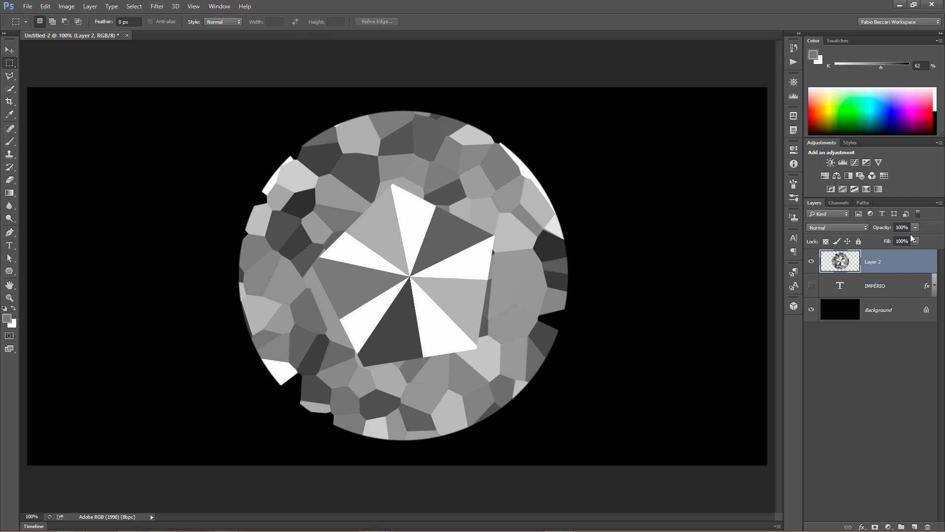
right_click(905, 262)
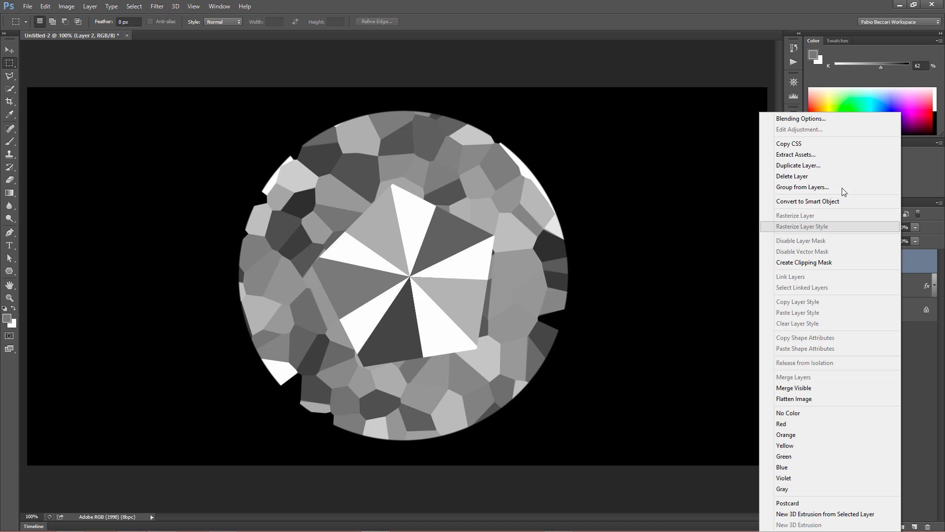
left_click(806, 205)
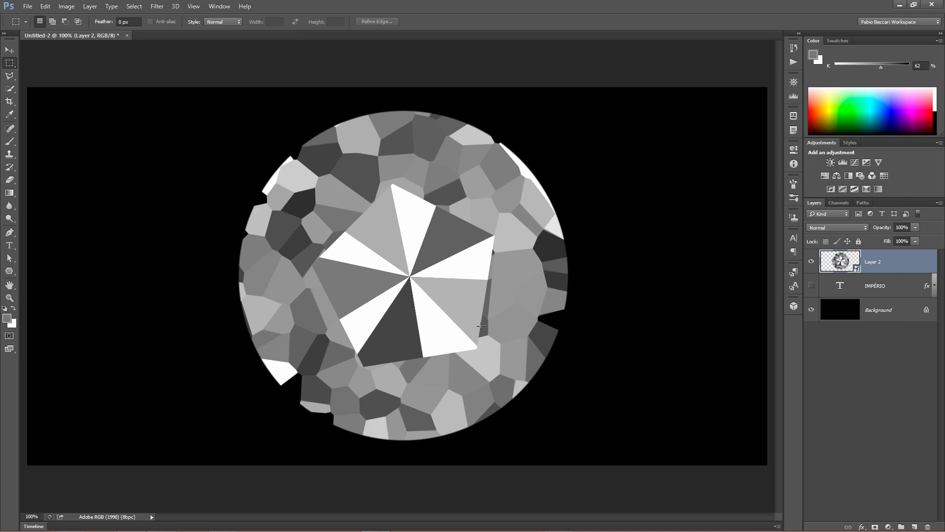
Scale the diamond down proportionally to about 6.26% and move it to the canvas's lower-left area.
key("ctrl")
key("ctrl+t")
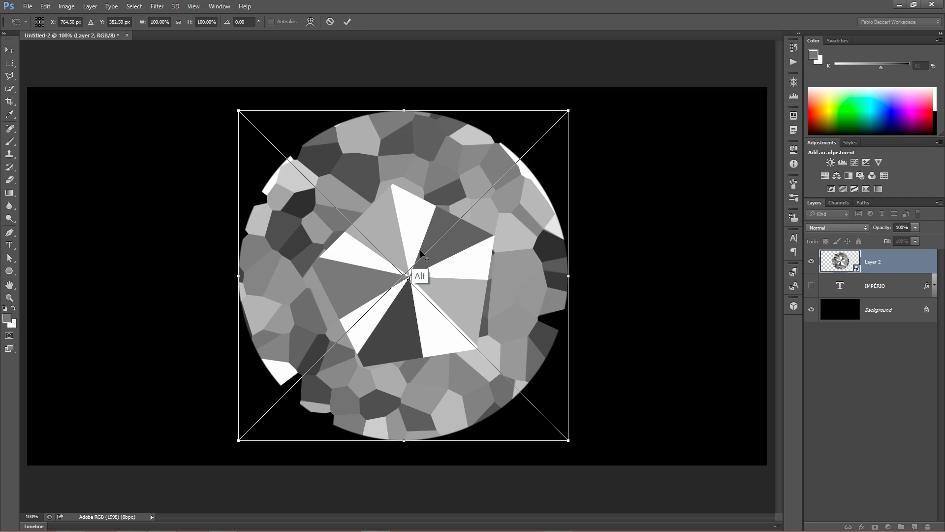
left_click_drag(568, 111, 383, 244)
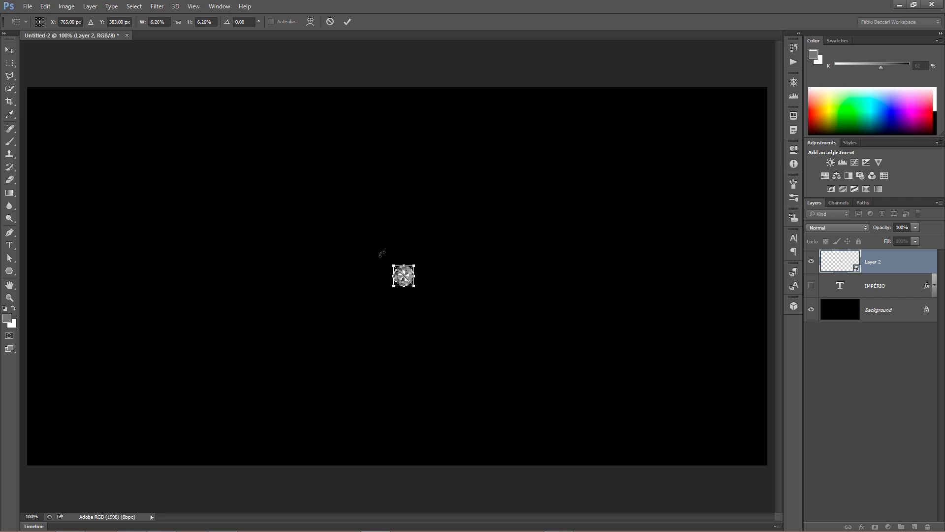
key("Return")
key("m")
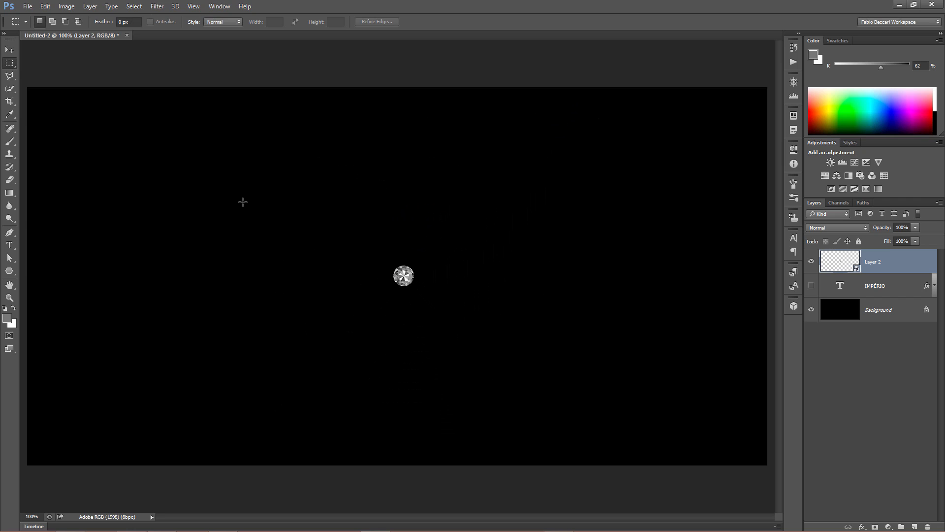
left_click(9, 50)
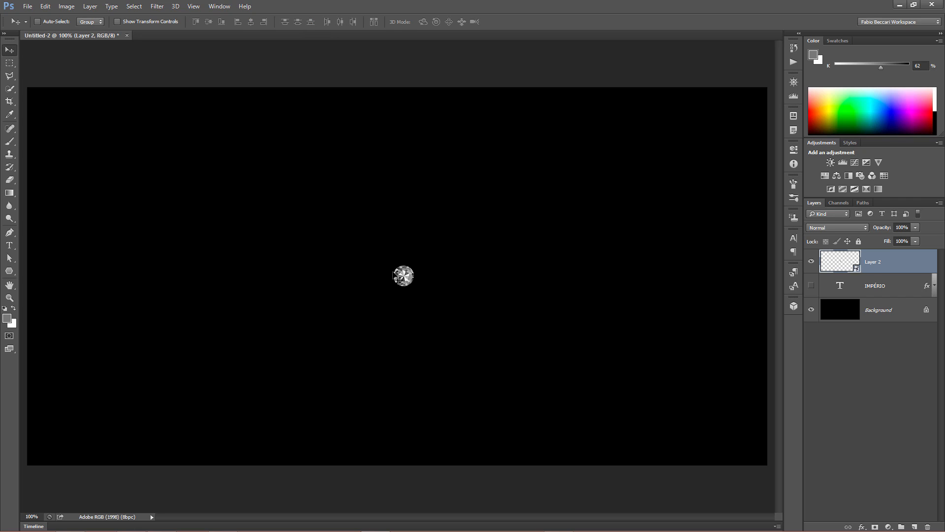
left_click_drag(404, 284, 87, 418)
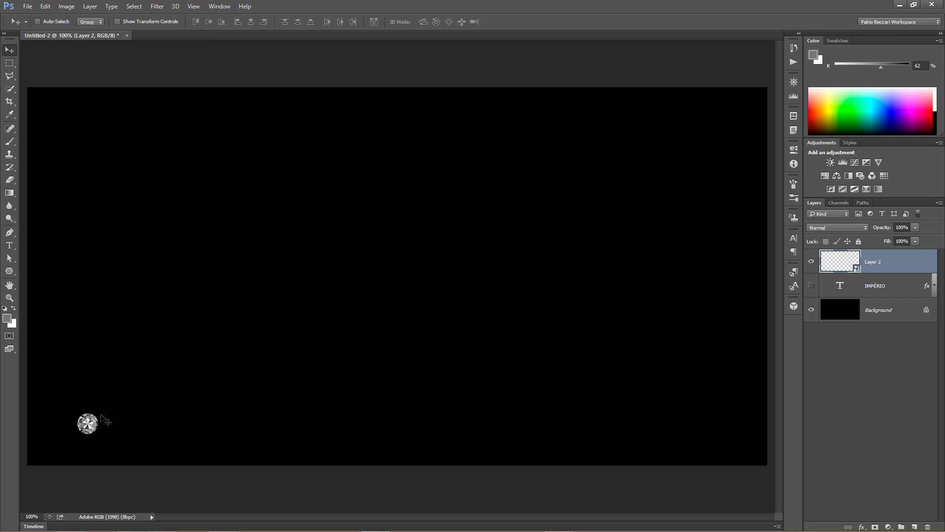
Duplicate the small diamond to its right, enlarging the copy to about 11.33% and rotating it about 44.58°.
key("alt")
left_click_drag(91, 427, 169, 411)
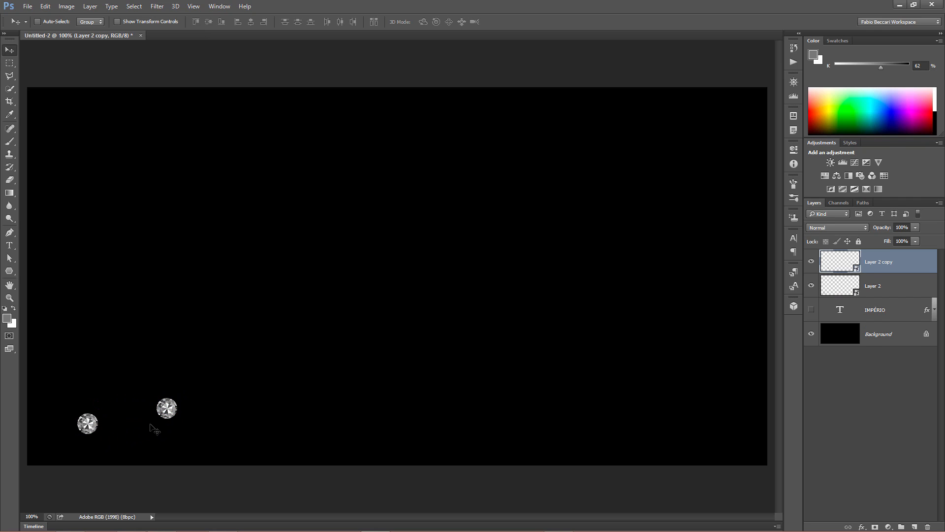
key("ctrl+t")
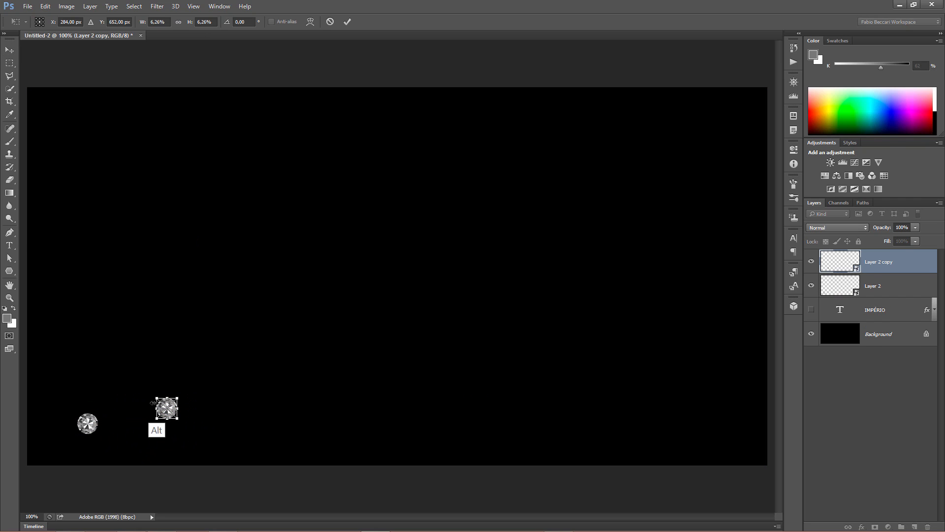
left_click_drag(156, 397, 193, 407)
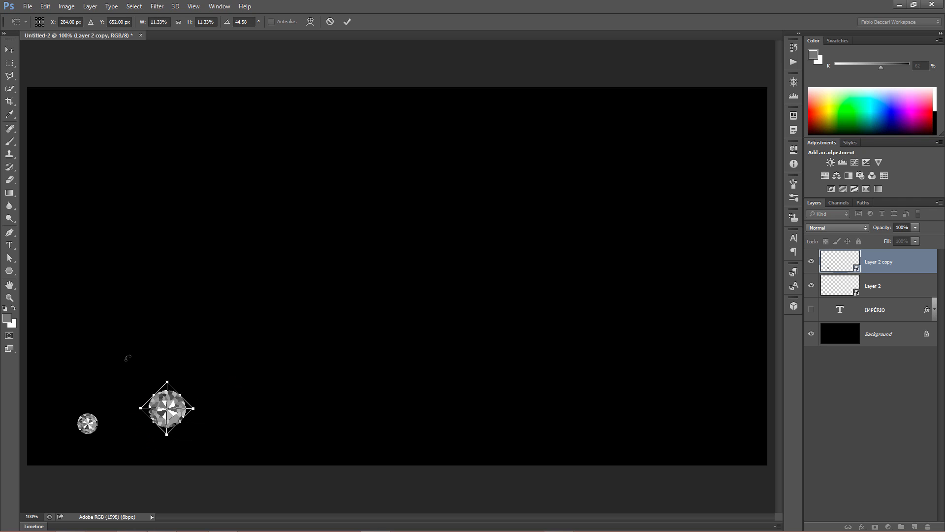
key("Return")
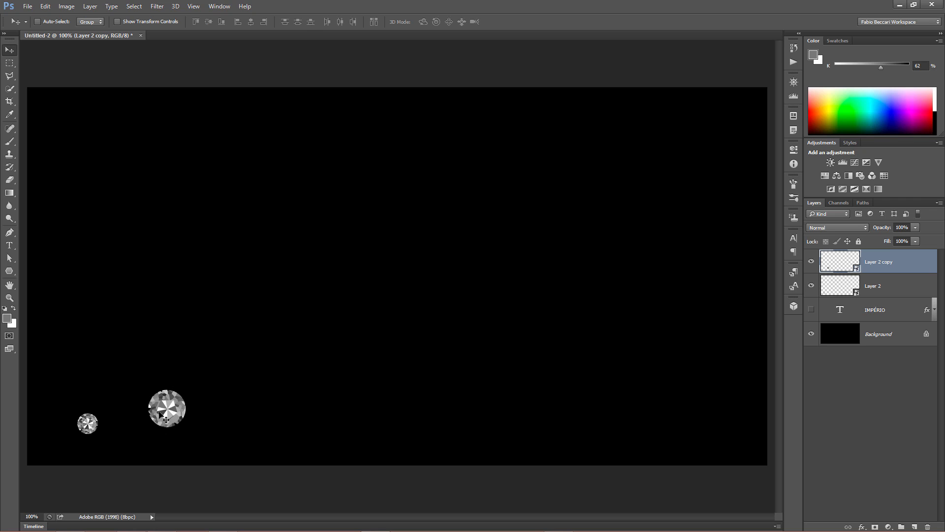
Duplicate the large diamond, resize and rotate the copy to a medium size, and place it below and right of the large one.
left_click_drag(165, 411, 212, 431)
key("ctrl")
key("ctrl+t")
key("shift")
double_click(212, 408)
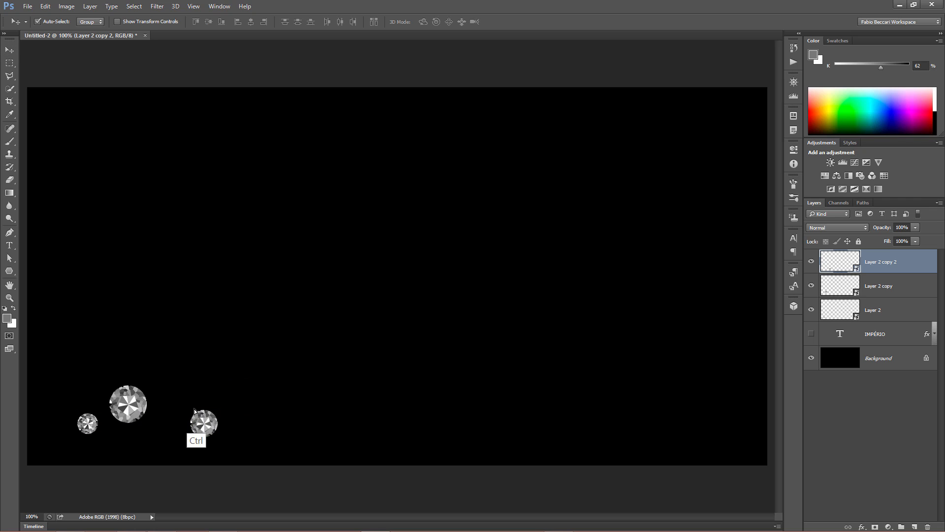
key("ctrl+t")
left_click_drag(191, 392, 216, 389)
key("Return")
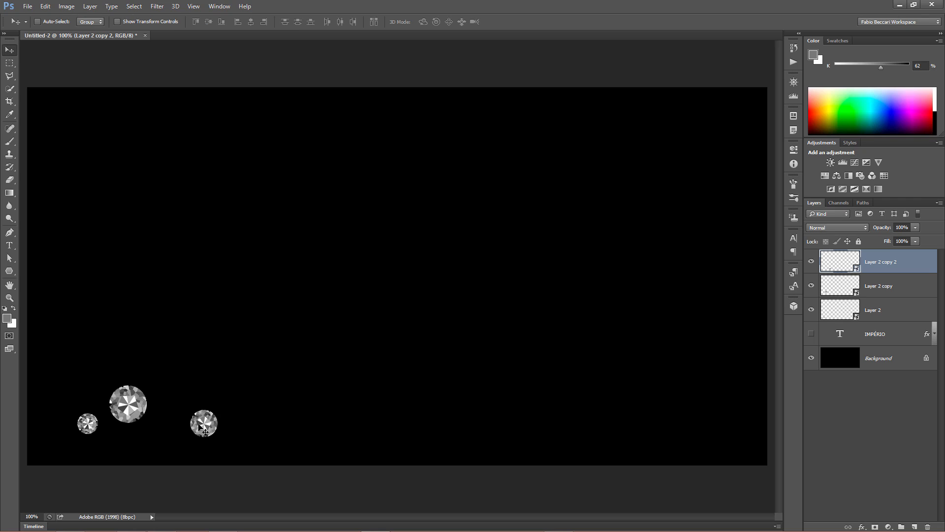
left_click_drag(195, 428, 152, 434)
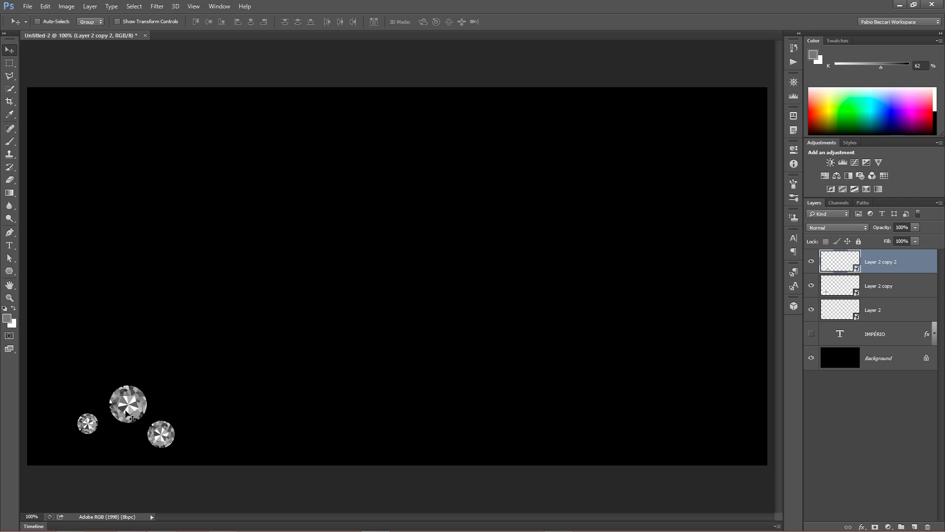
Switch from the Blur tool to the Sharpen tool.
left_click(10, 207)
left_click(21, 208)
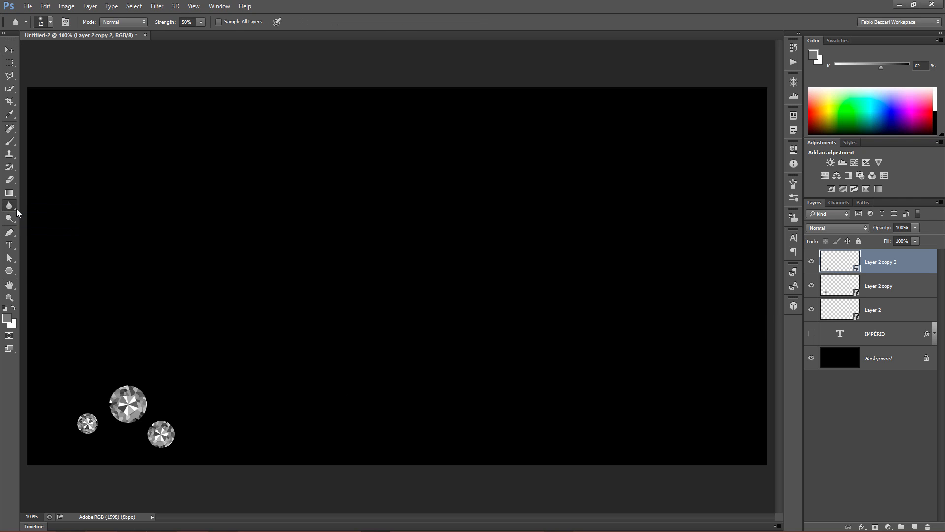
left_click(10, 207)
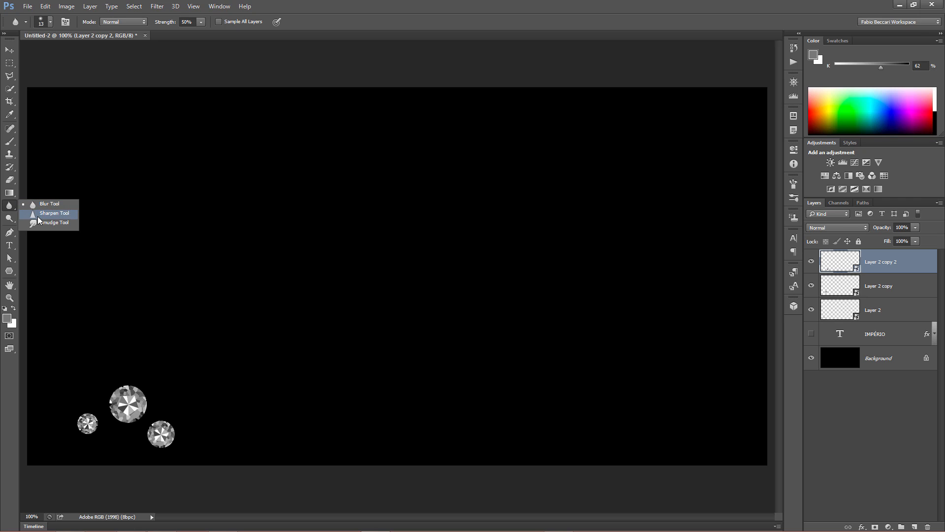
left_click(41, 212)
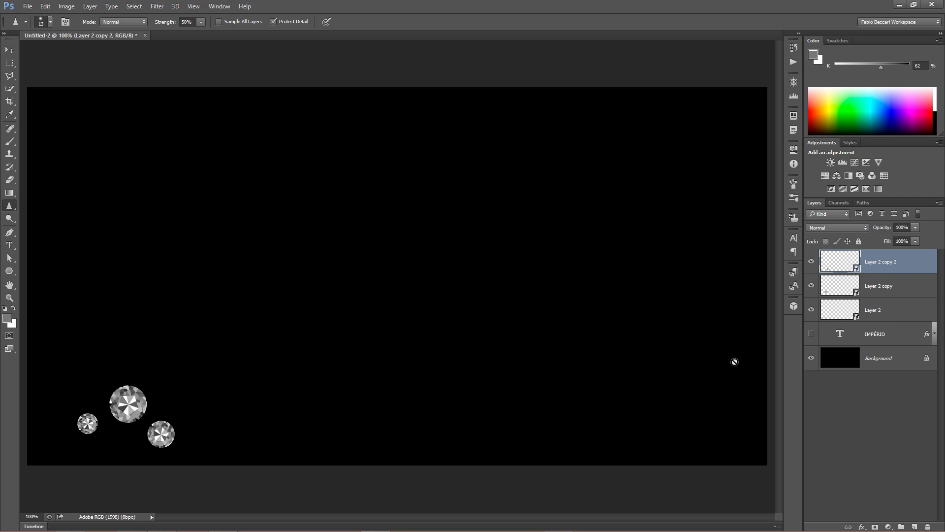
Add an empty layer above the diamonds, cancel its layer style settings, and delete the layer.
left_click(914, 526)
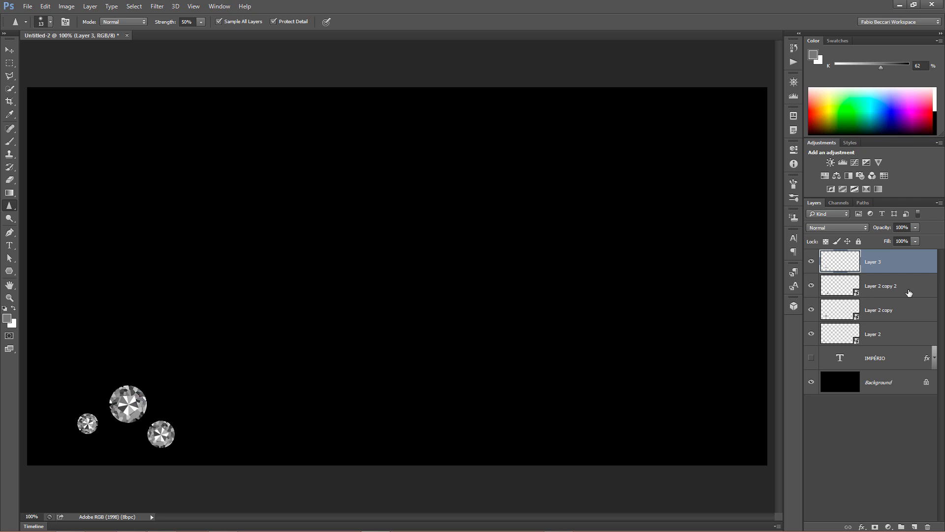
double_click(898, 267)
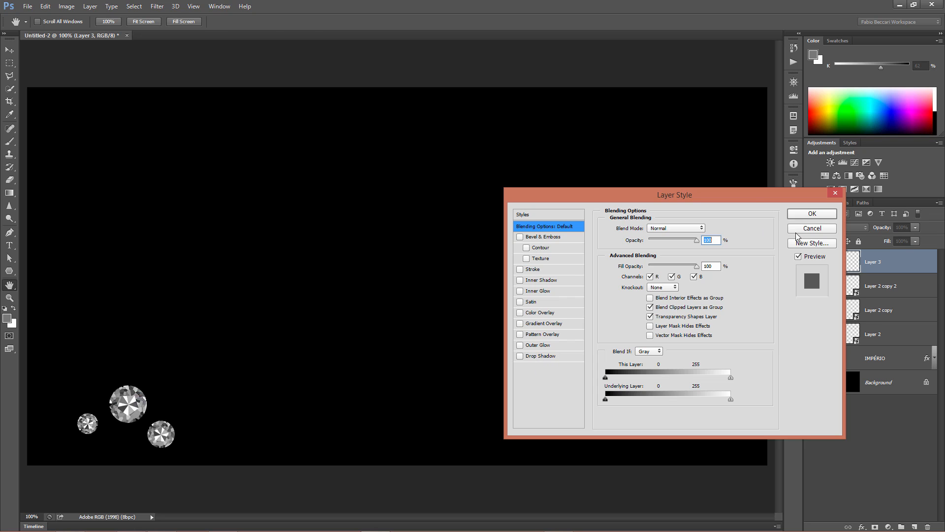
left_click(813, 228)
left_click_drag(916, 254, 934, 522)
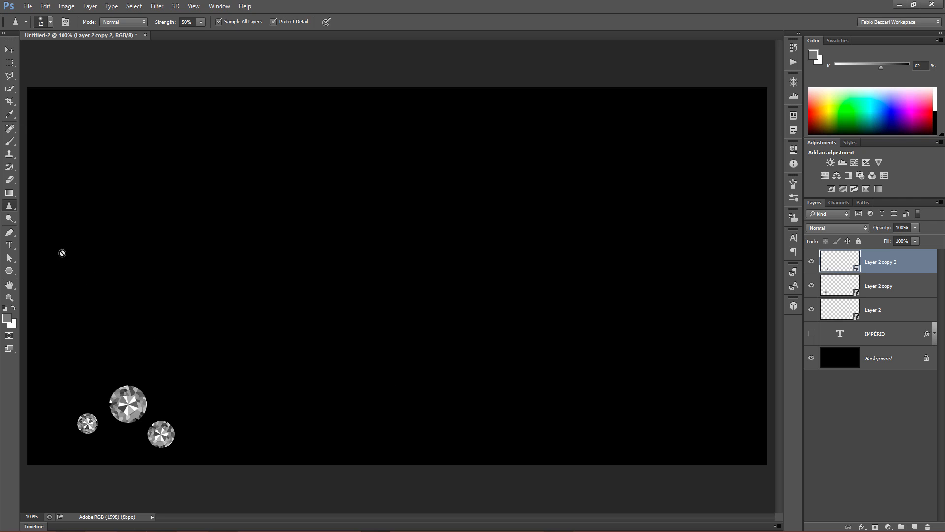
Add an Outer Glow to the Layer 2 copy 2 diamond in white (ffffff) with an enlarged size.
double_click(919, 265)
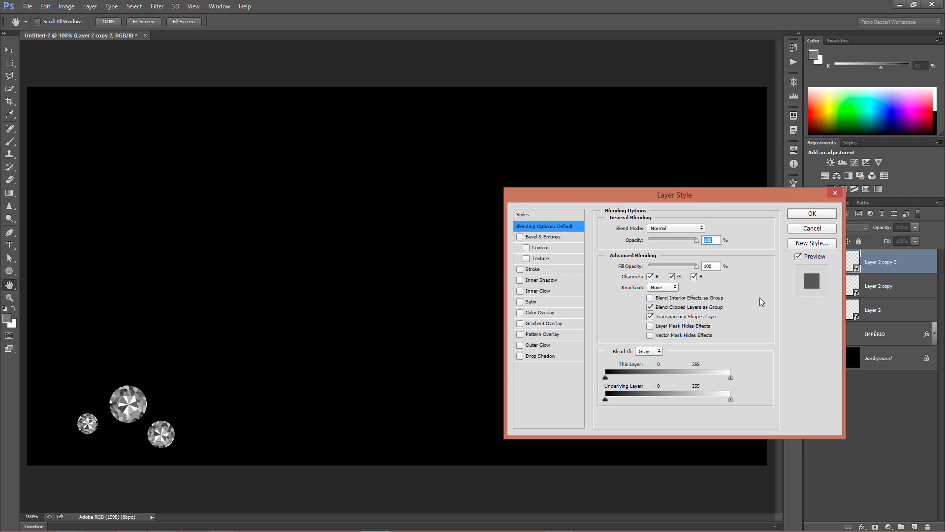
left_click(532, 345)
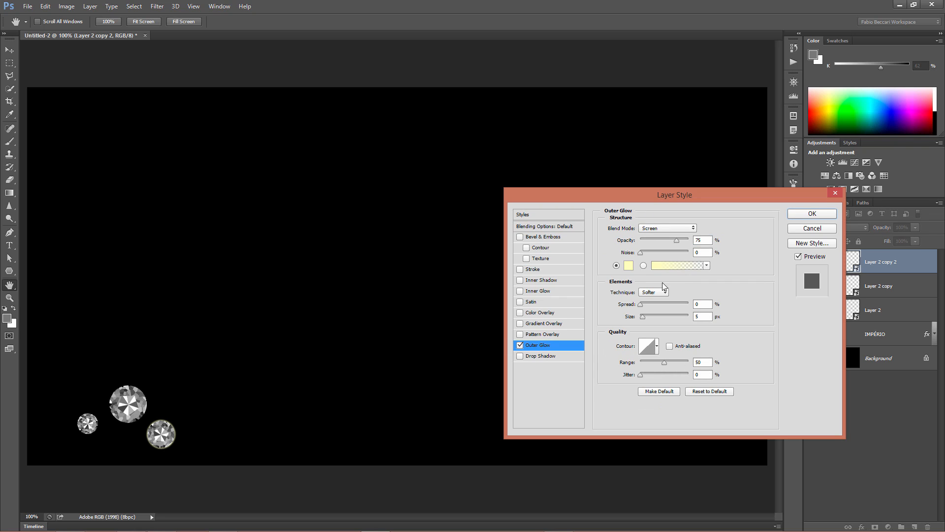
left_click(629, 265)
left_click(553, 196)
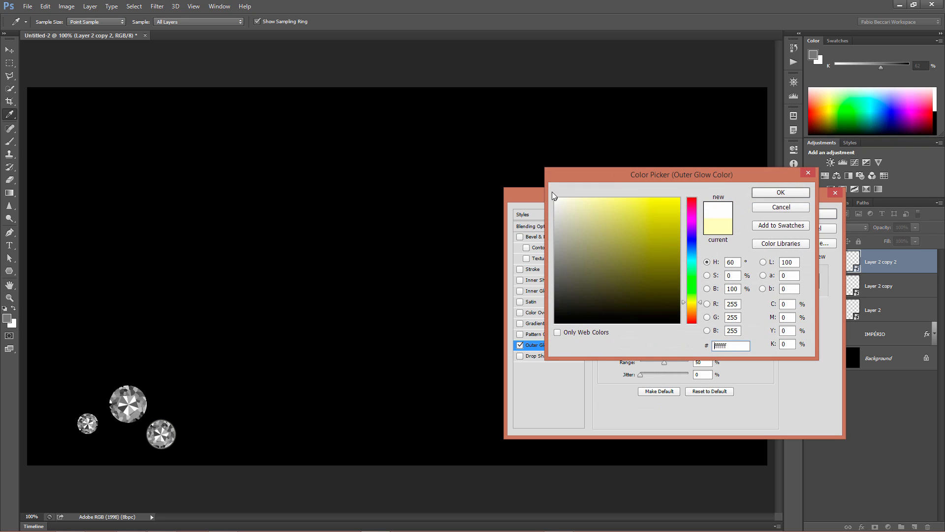
left_click(775, 192)
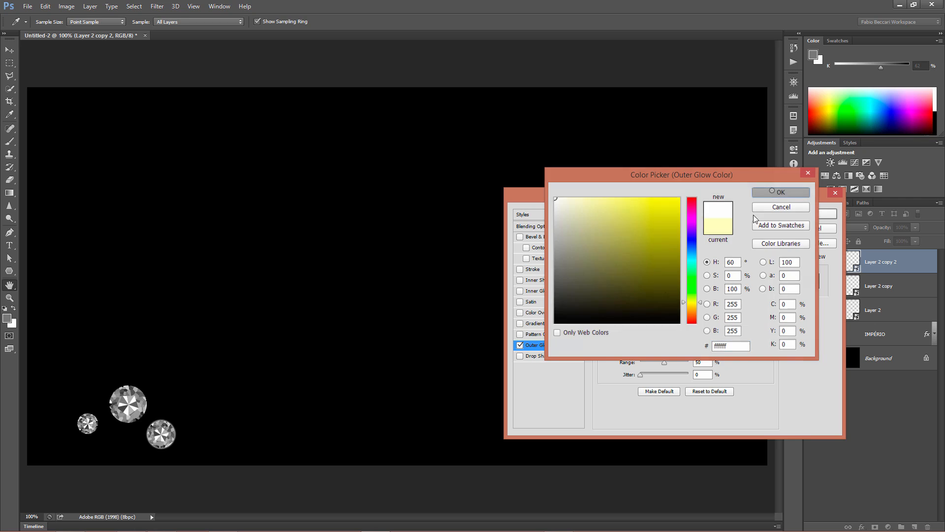
left_click(653, 317)
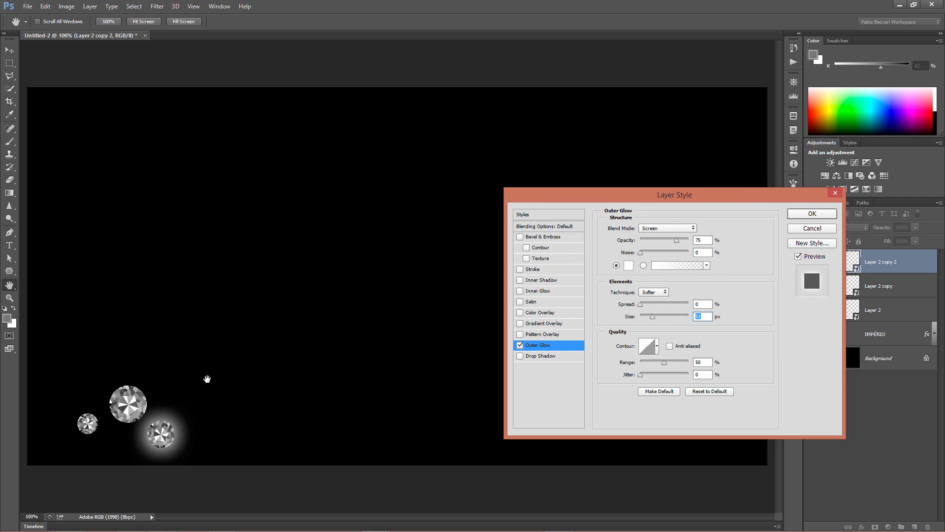
left_click(802, 215)
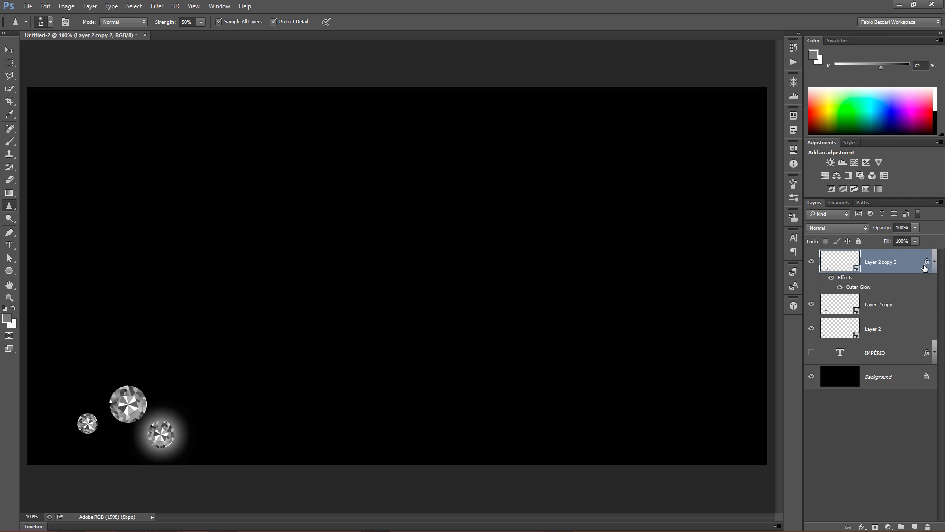
Separate the medium diamond's Outer Glow into its own layer and delete that glow layer.
right_click(926, 266)
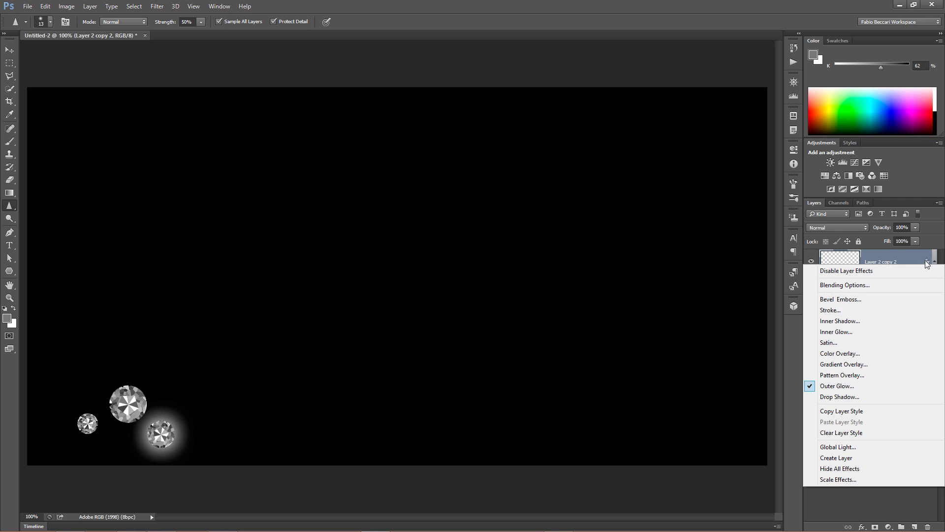
left_click(836, 458)
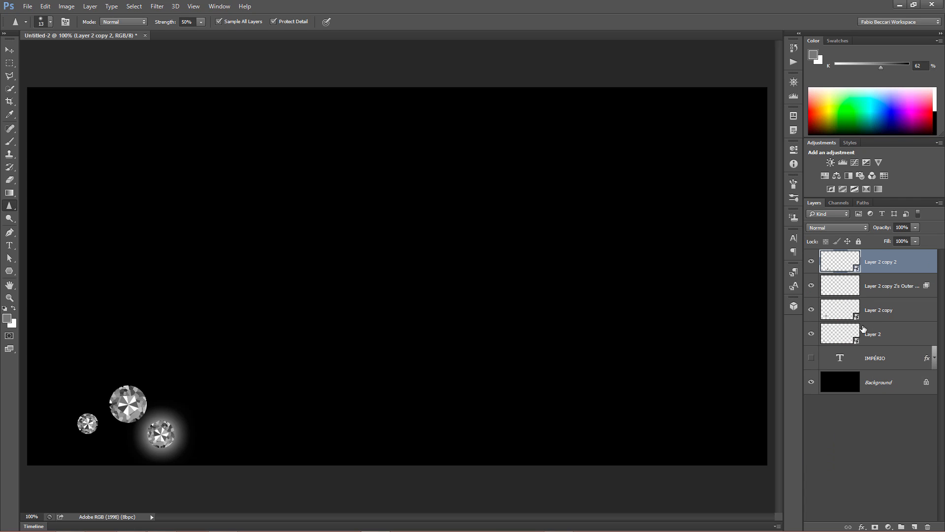
left_click(811, 286)
left_click(811, 288)
left_click(872, 285)
left_click(872, 286)
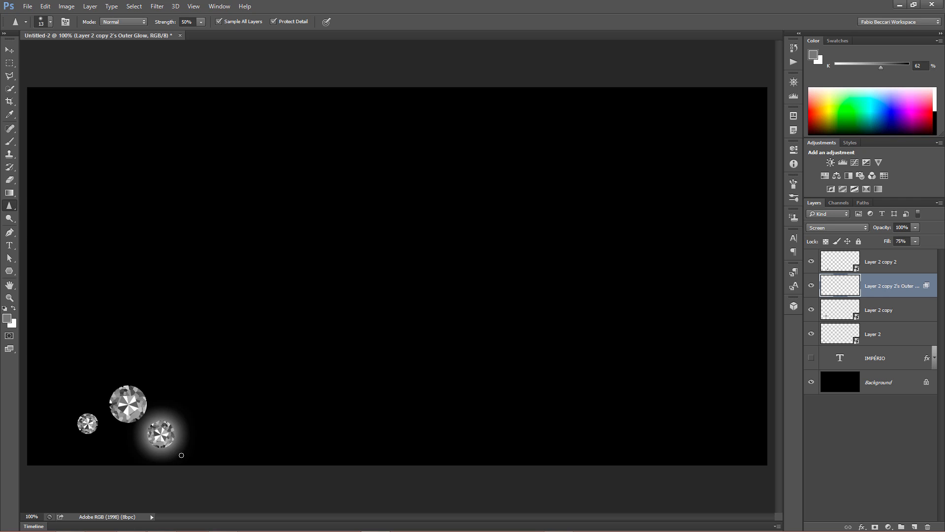
left_click_drag(895, 289, 927, 527)
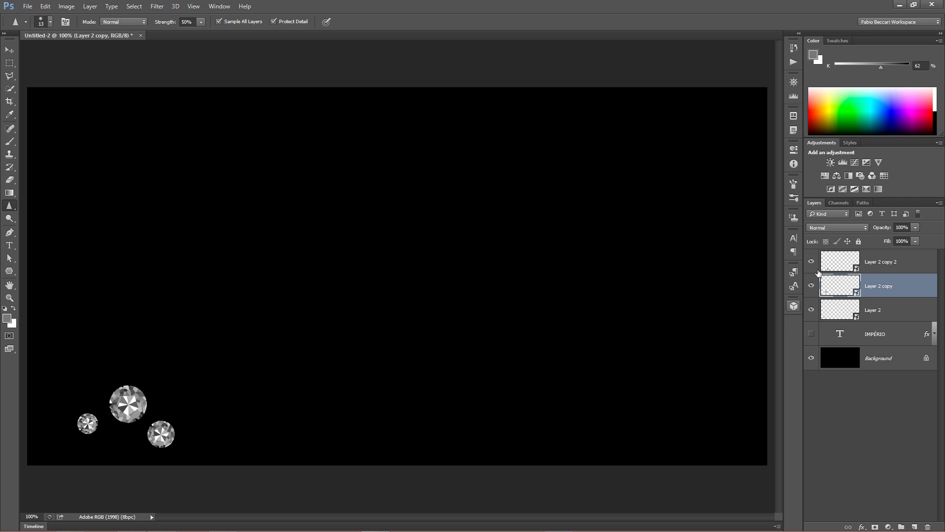
Show the hidden IMPÉRIO text layer, select it, and open its character settings.
left_click(811, 335)
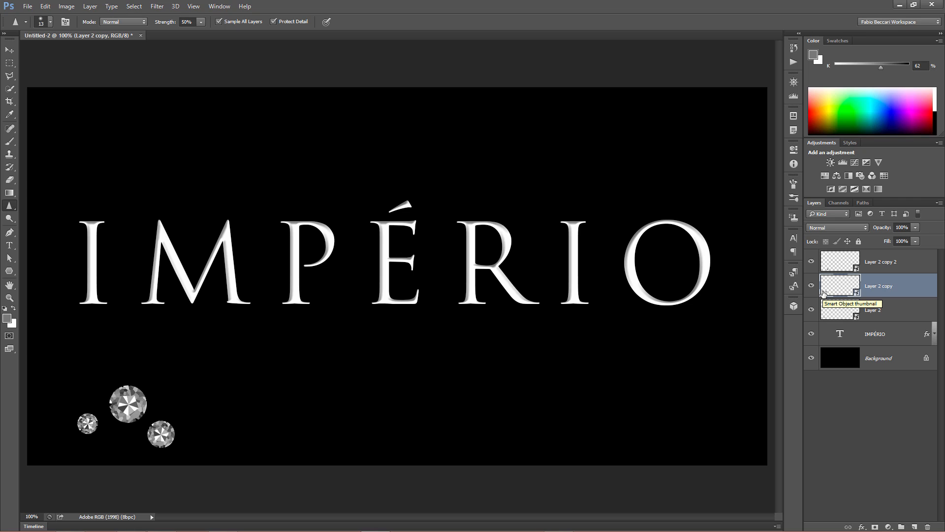
left_click(835, 313)
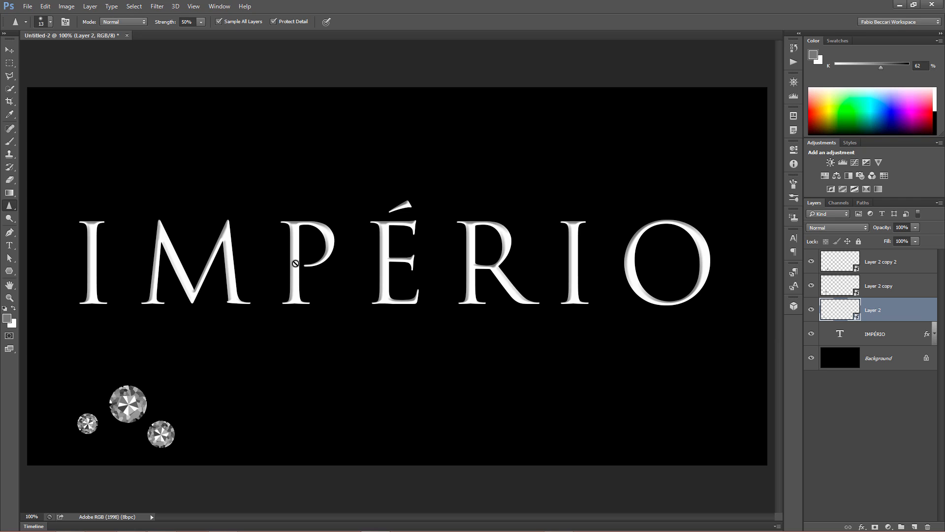
left_click(836, 336)
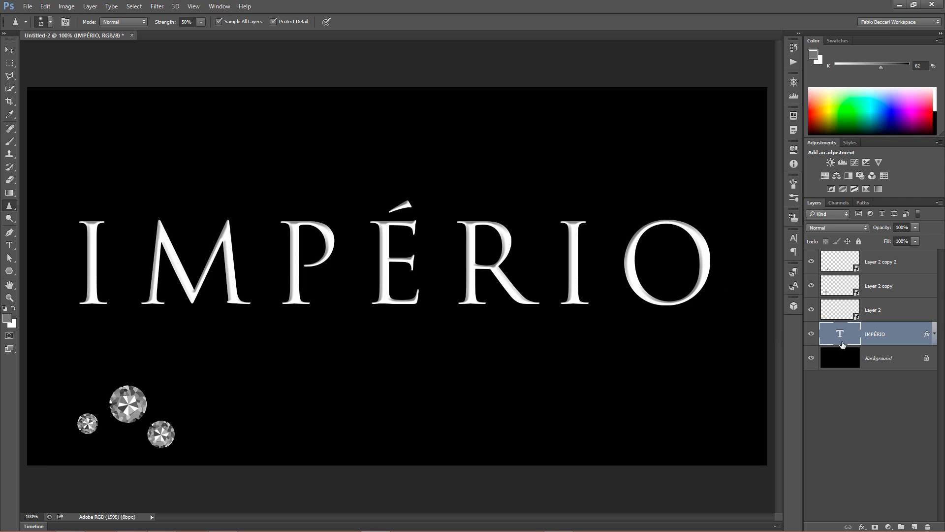
left_click(791, 241)
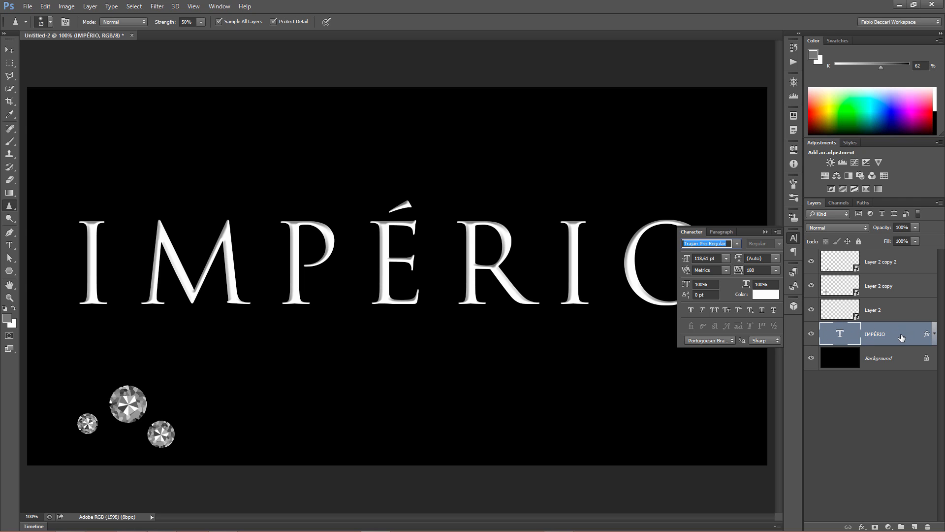
Review the Bevel & Emboss settings of the IMPÉRIO text layer, then close the layer style and character settings.
double_click(926, 335)
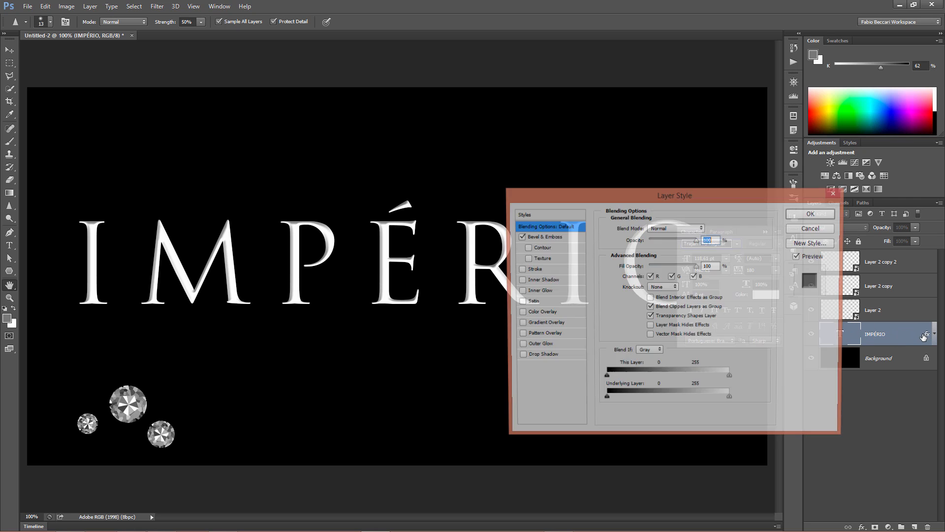
left_click(551, 238)
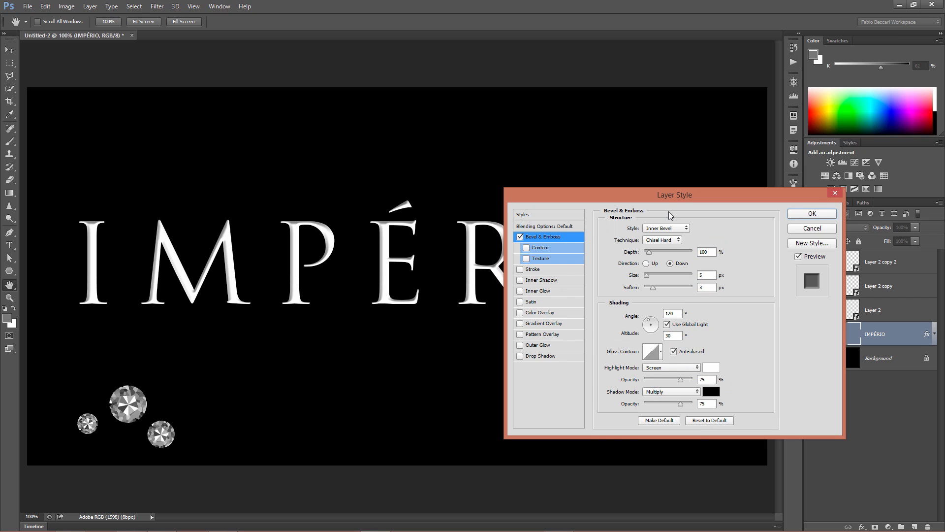
left_click_drag(654, 195, 697, 169)
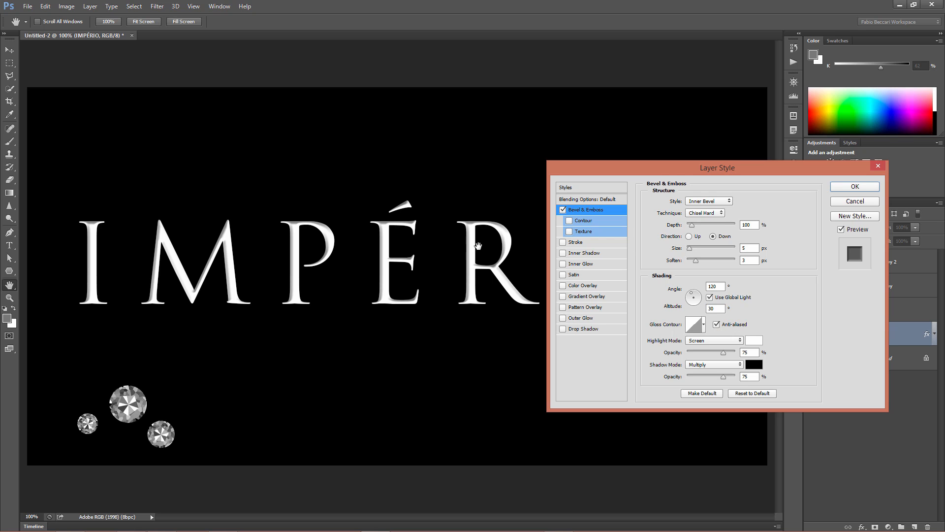
left_click(855, 187)
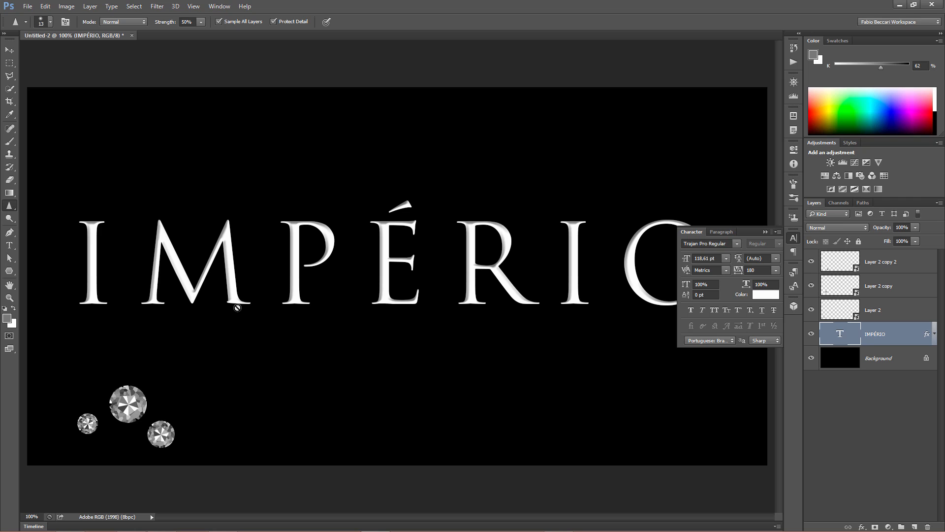
left_click(792, 239)
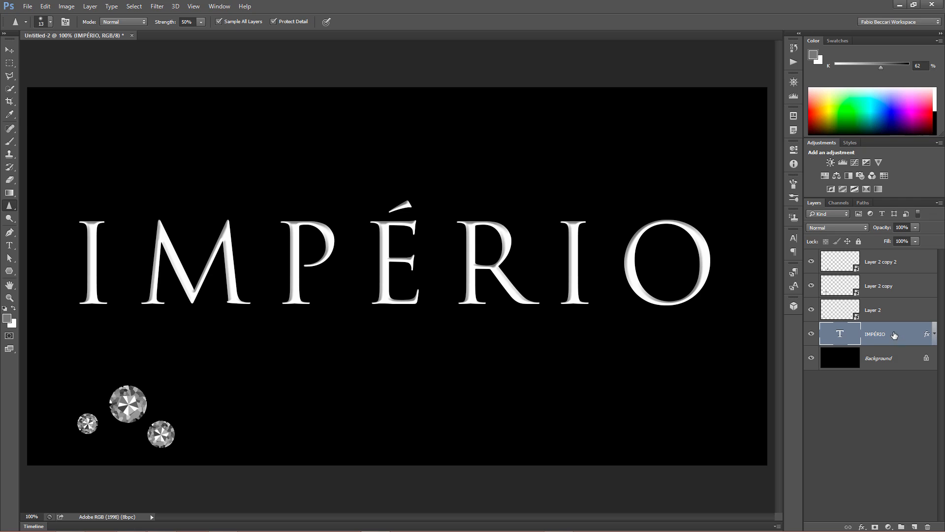
Duplicate the IMPÉRIO text layer, hide the original, and keep the copy selected.
left_click_drag(894, 334, 913, 525)
left_click(811, 360)
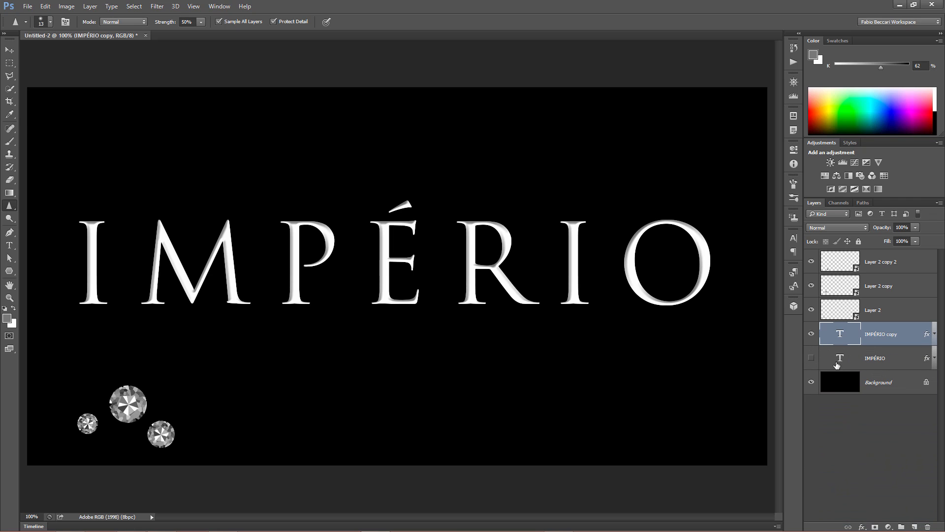
left_click(863, 364)
left_click(869, 340)
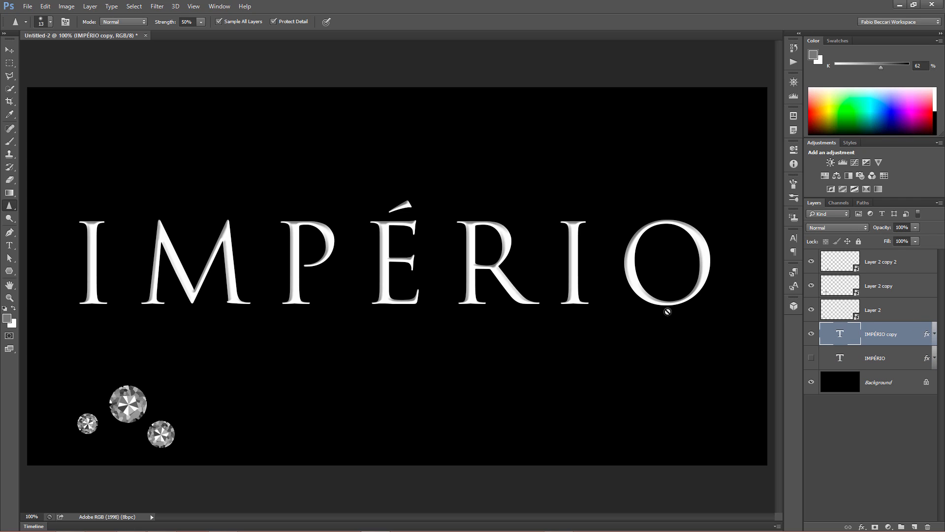
Rasterize the type of the IMPÉRIO copy and separate its bevel effect into individual layers.
right_click(908, 334)
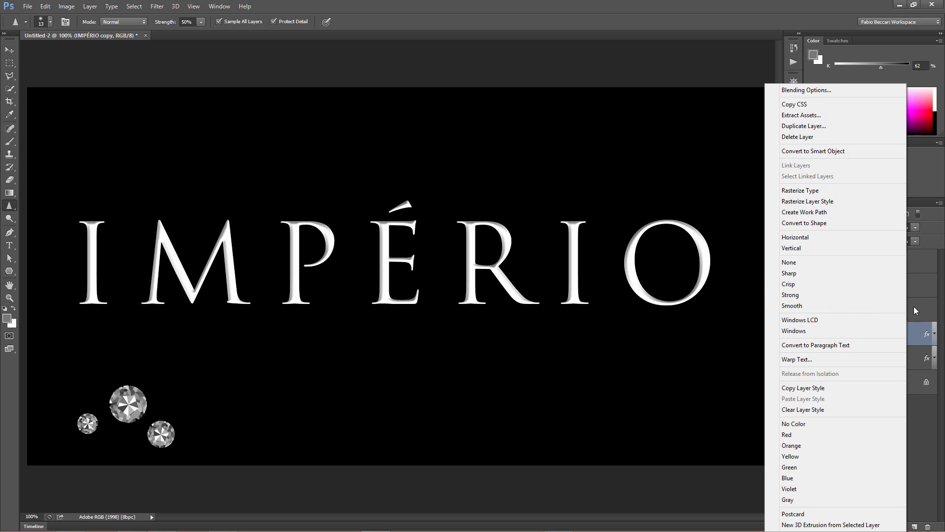
left_click(795, 191)
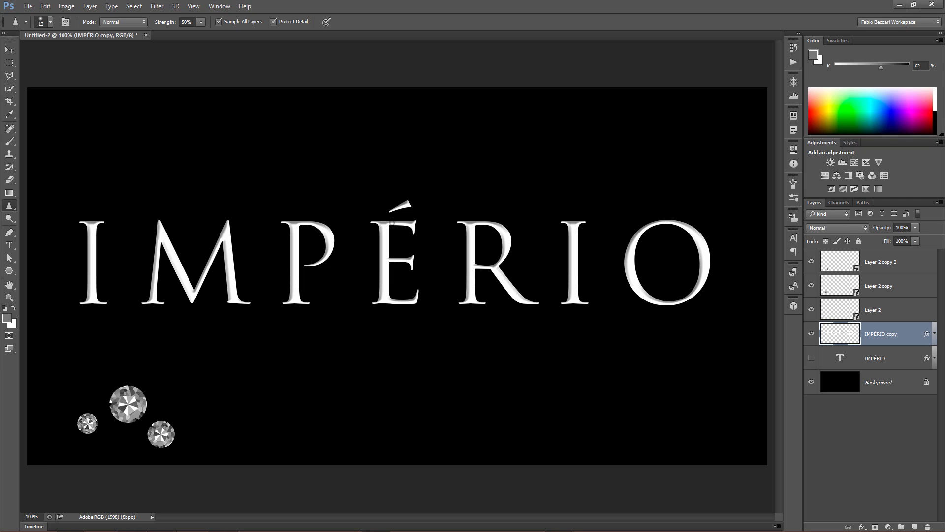
right_click(928, 334)
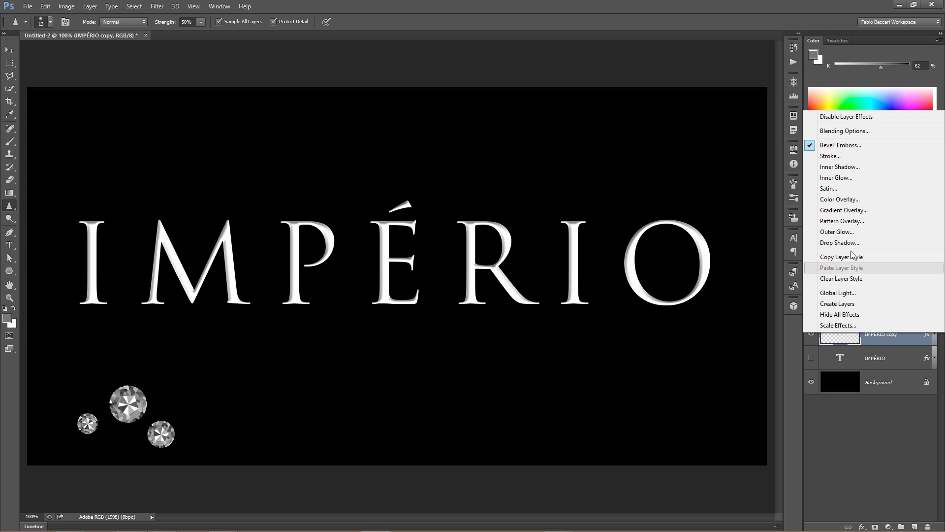
left_click(840, 303)
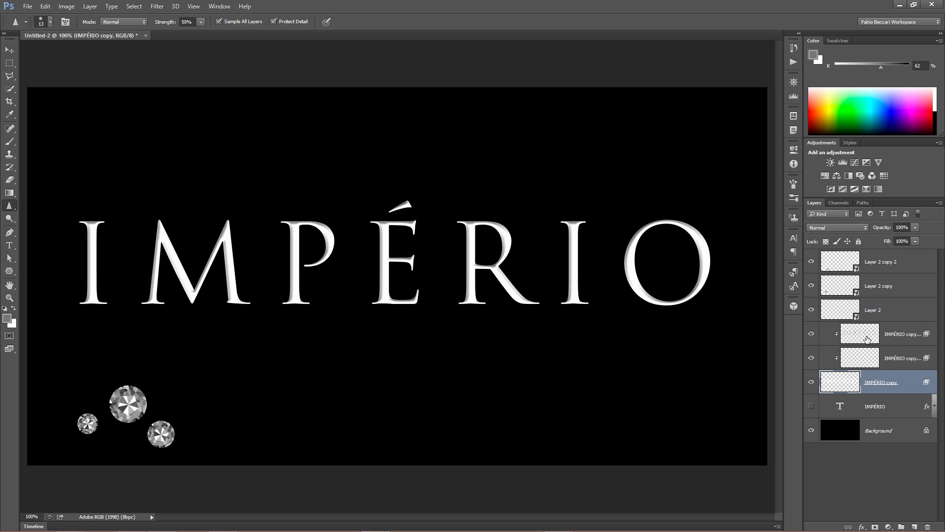
Merge the IMPÉRIO copy with its two clipped bevel layers into a single layer.
left_click(894, 340)
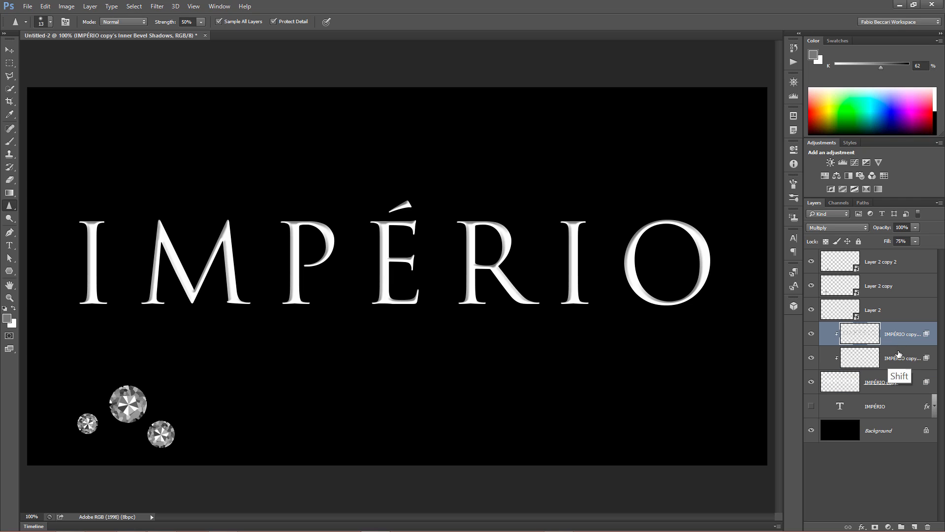
left_click(906, 384, "shift")
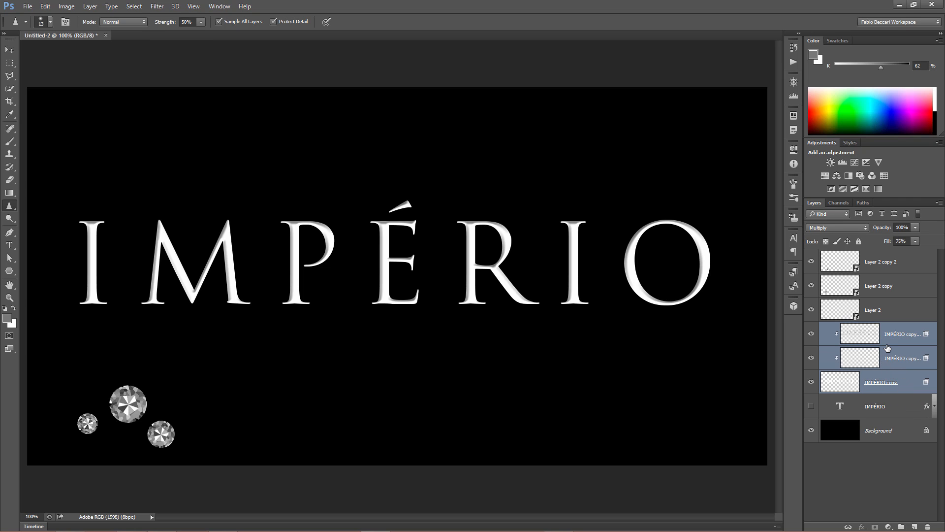
key("ctrl+e")
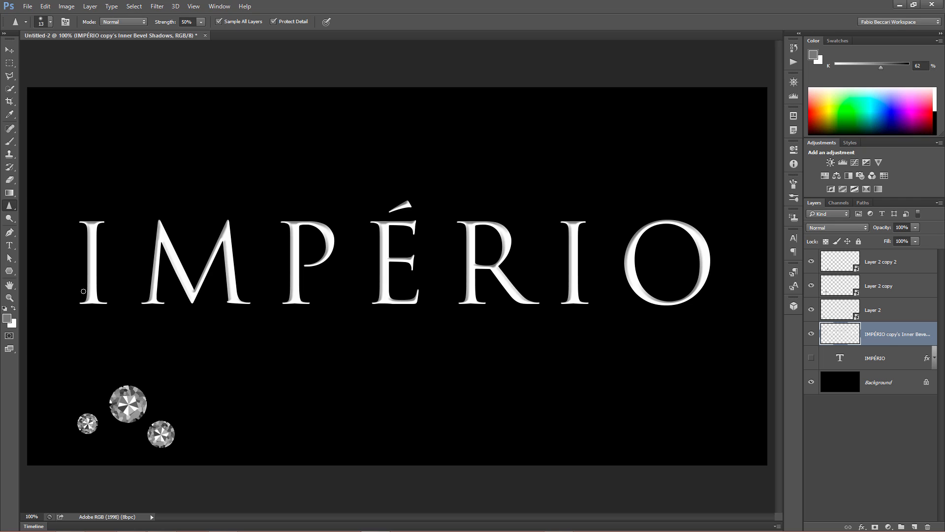
Select the lower part of all the IMPÉRIO letters with the Polygonal Lasso, along a line rising slightly toward the O.
mouse_move(9, 76)
left_mouse_down()
mouse_move(30, 75)
mouse_move(33, 88)
left_mouse_up()
left_click(34, 87)
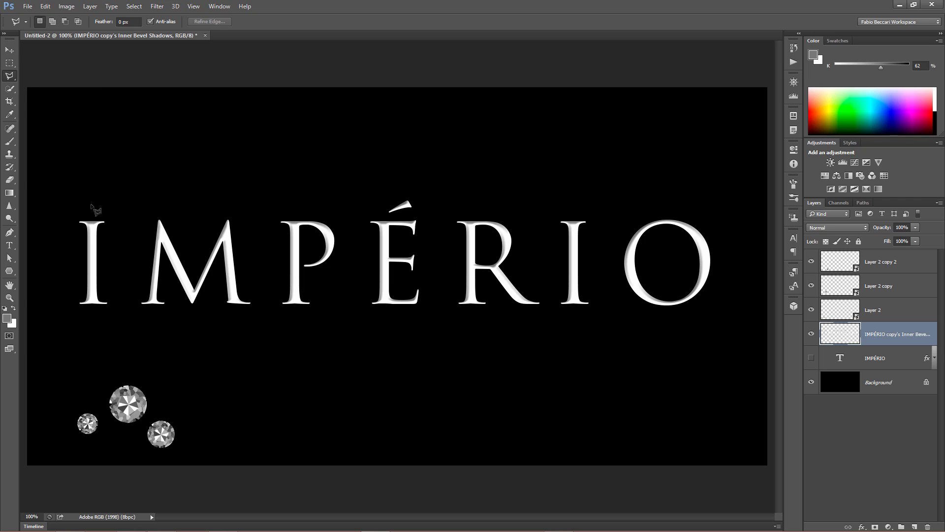
left_click(61, 297)
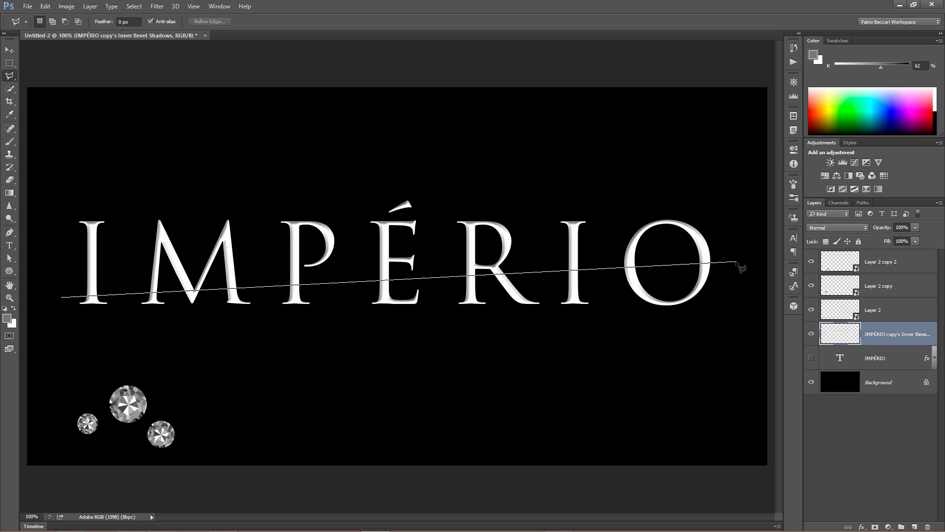
left_click(631, 411)
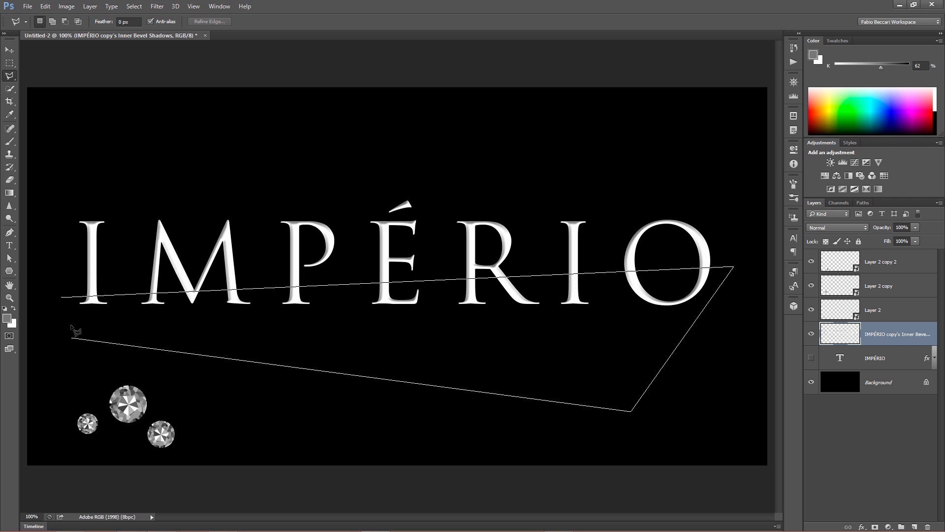
left_click(62, 297)
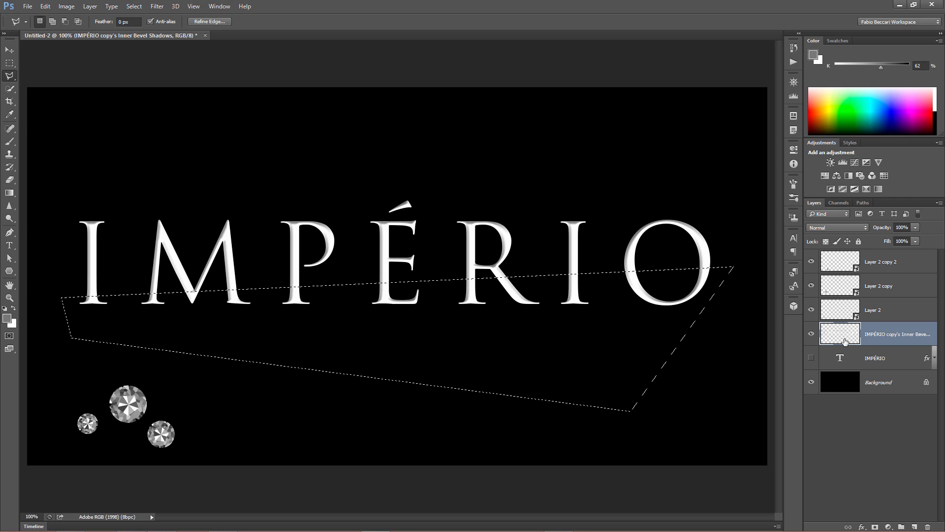
Try moving the selected lower letter parts slightly down and left, then undo the move.
left_click(10, 49)
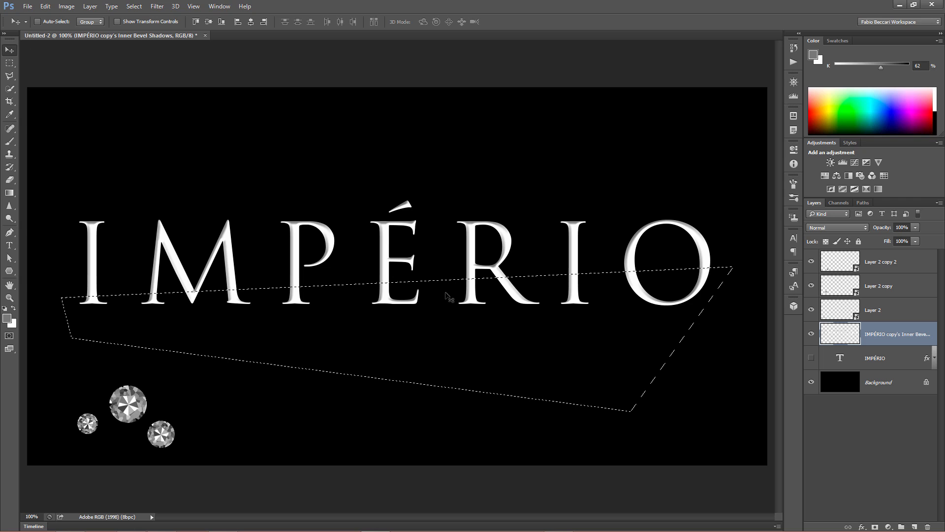
mouse_move(384, 298)
left_mouse_down()
mouse_move(386, 340)
mouse_move(380, 298)
mouse_move(373, 304)
mouse_move(388, 301)
left_mouse_up()
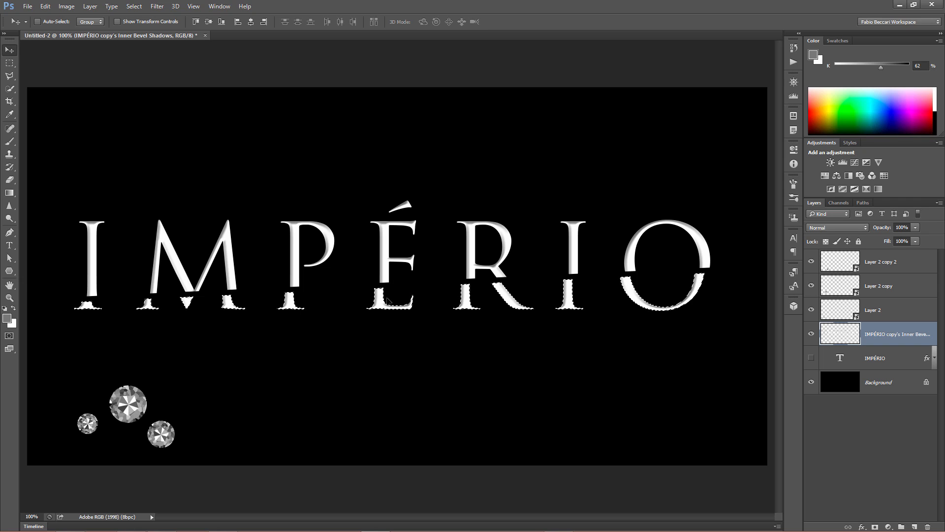
key("ctrl+z")
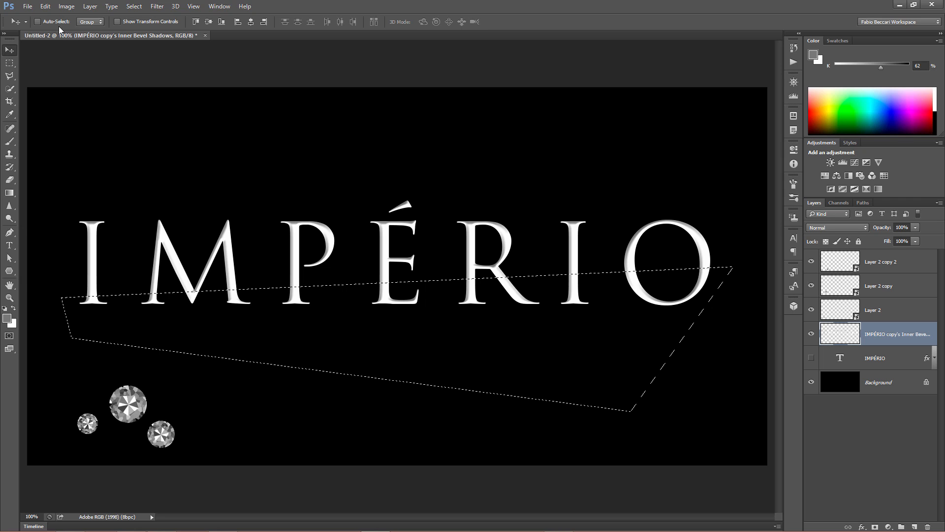
Cut the selected lower letter parts, paste them in place on a new layer, and shift them slightly down and left.
left_click(44, 7)
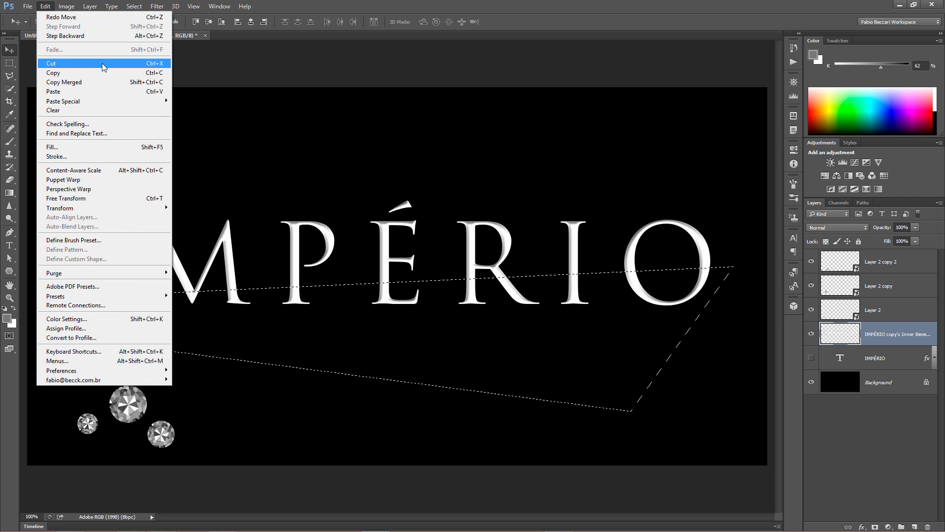
left_click(103, 65)
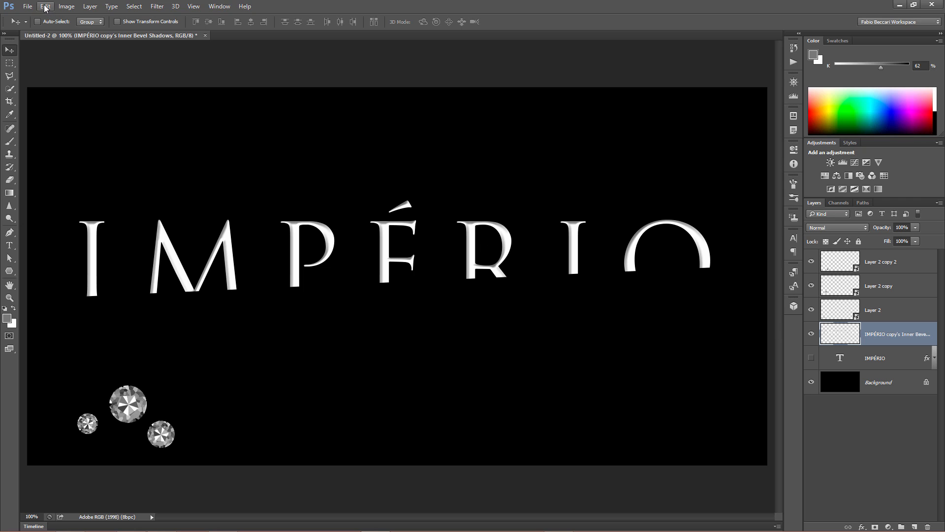
left_click(45, 7)
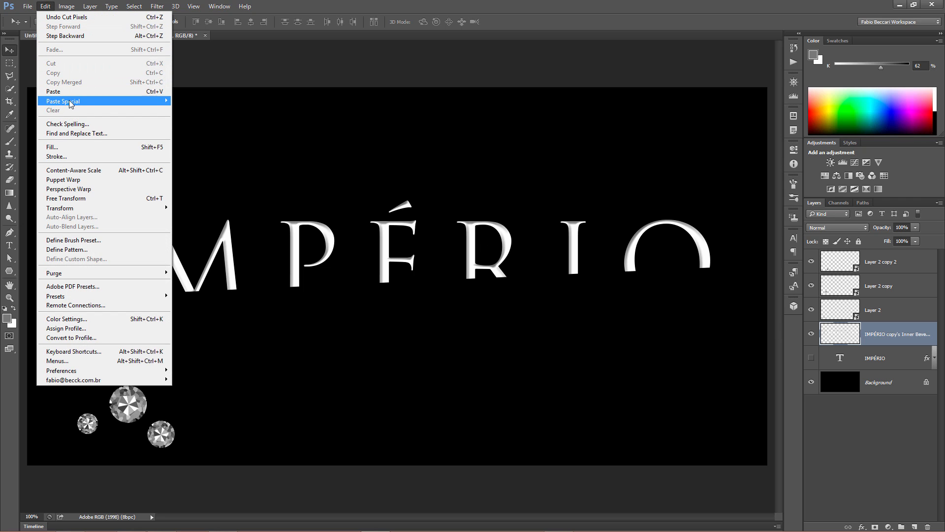
mouse_move(103, 104)
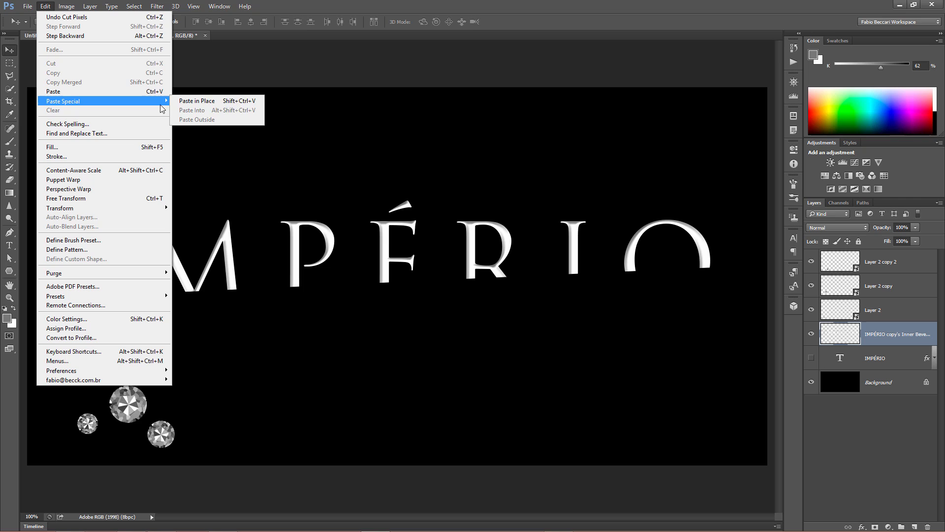
left_click(195, 101)
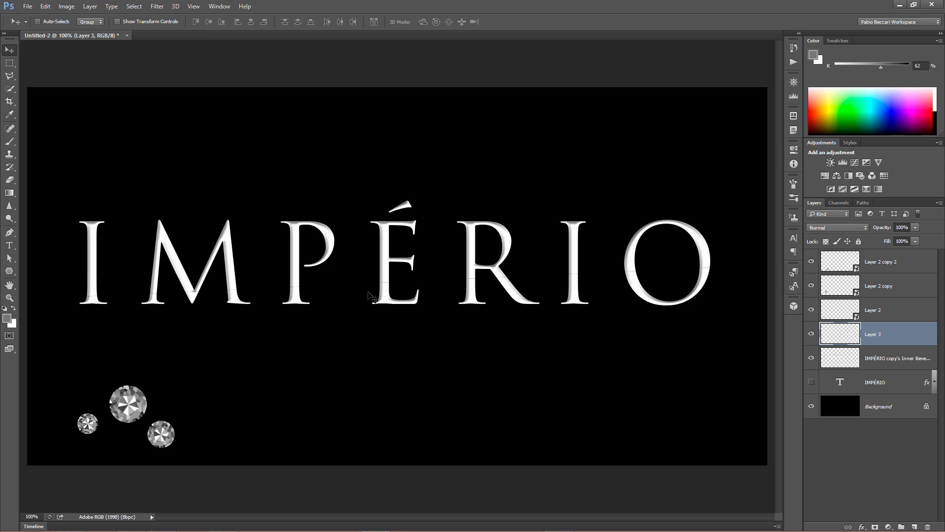
mouse_move(382, 300)
left_mouse_down()
mouse_move(374, 309)
mouse_move(381, 310)
mouse_move(379, 301)
left_mouse_up()
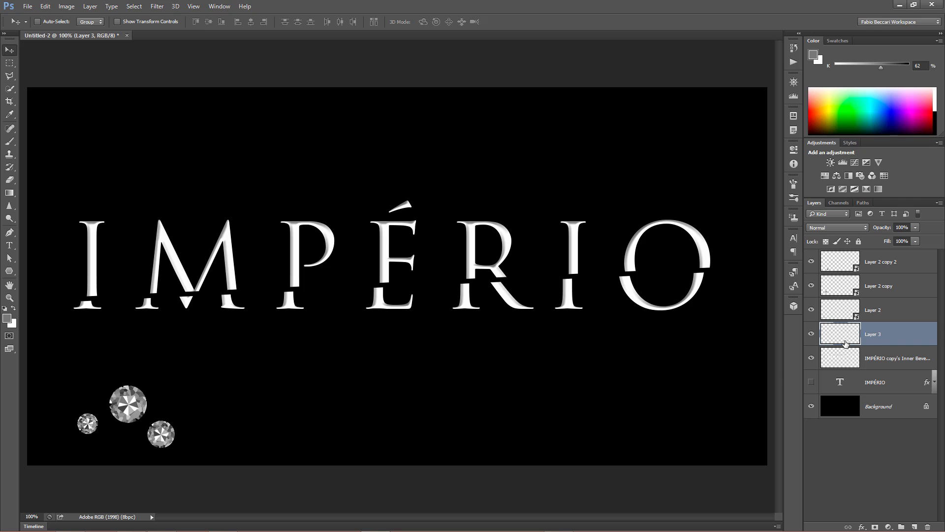
Delete both sliced text layers and show the original IMPÉRIO text layer again.
left_click(878, 362, "shift")
left_click_drag(891, 359, 927, 526)
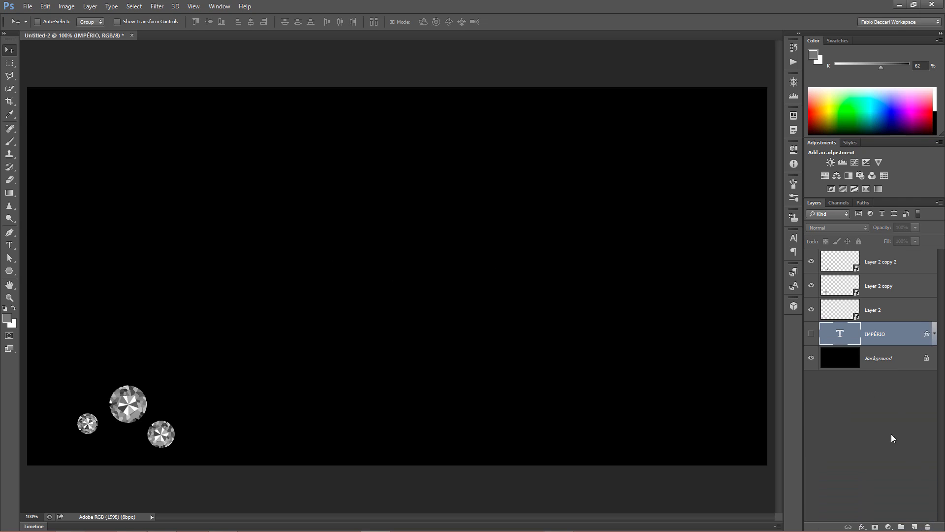
left_click(813, 335)
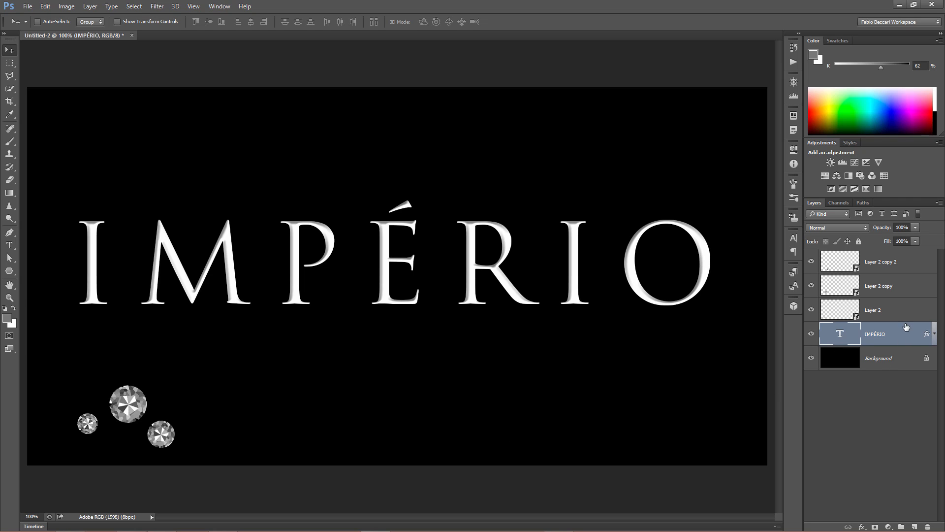
Convert the IMPÉRIO text layer to a Smart Object and duplicate it.
left_click(934, 337)
left_click(933, 337)
right_click(904, 337)
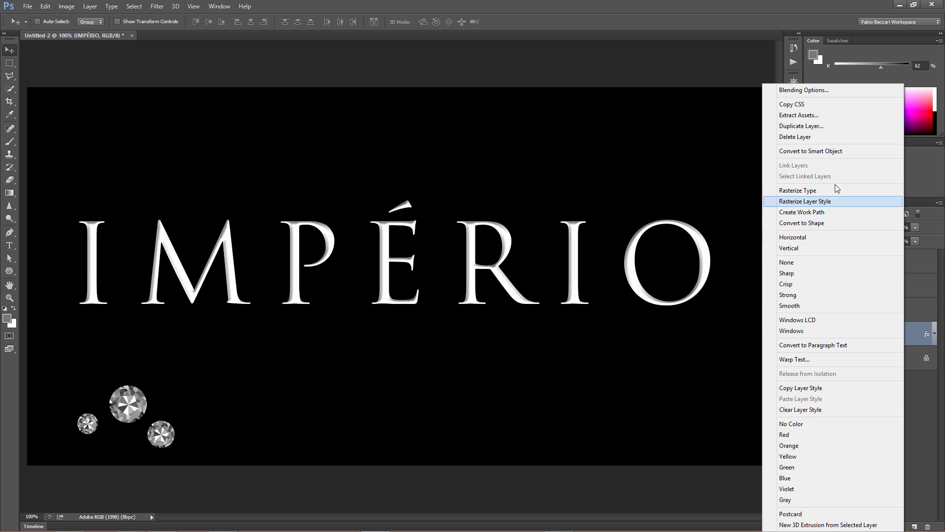
left_click(808, 152)
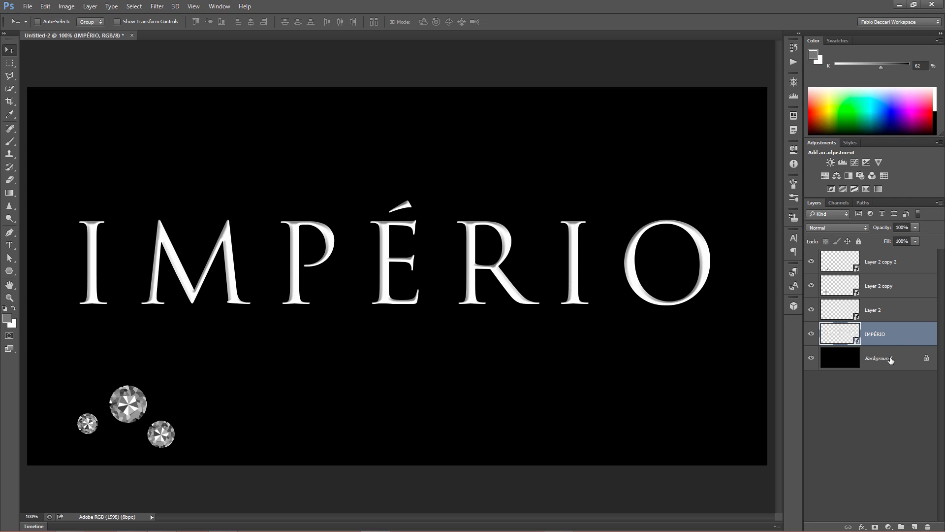
key("ctrl+j")
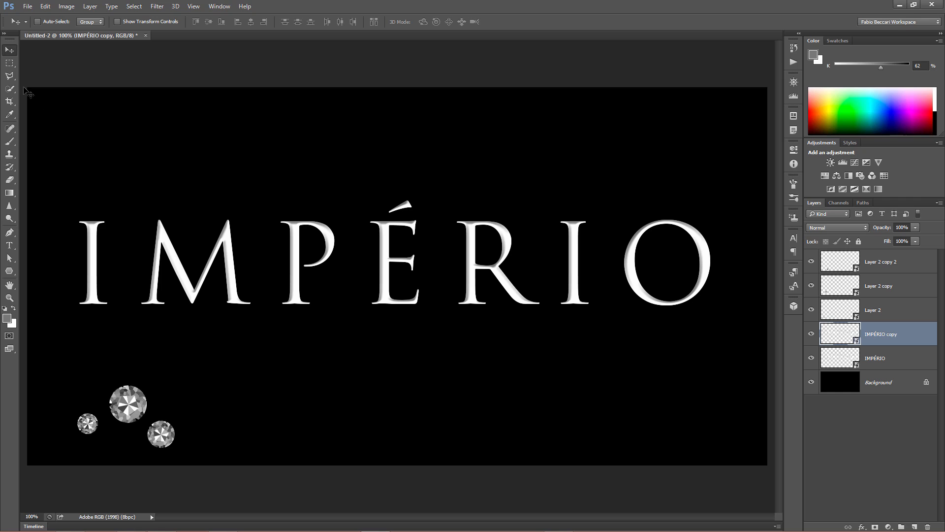
Outline the lower letter parts along a rising diagonal with the Polygonal Lasso and mask the IMPÉRIO copy layer to that selection.
left_click(10, 75)
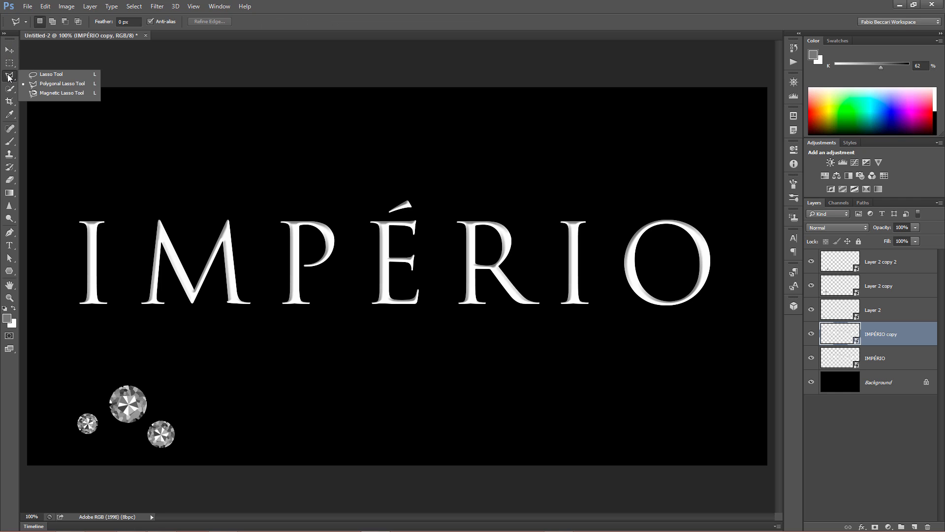
left_click(39, 84)
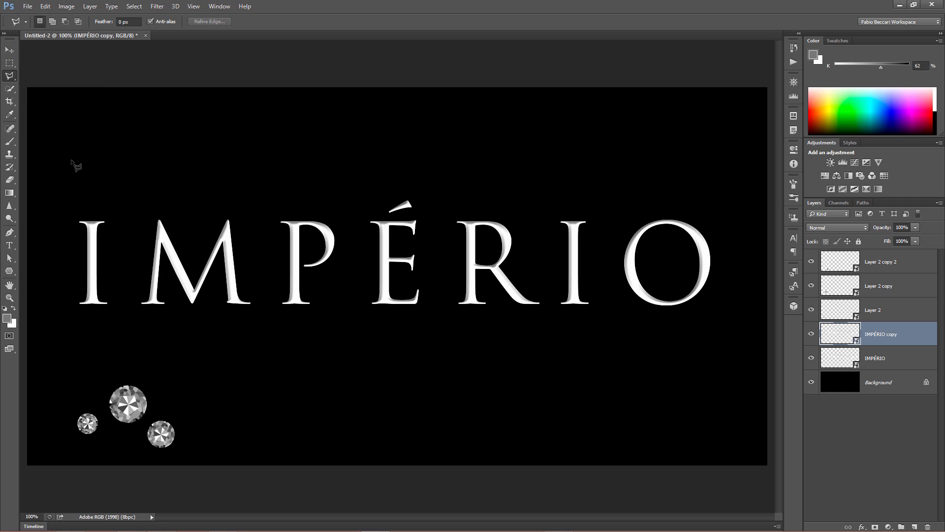
left_click(56, 298)
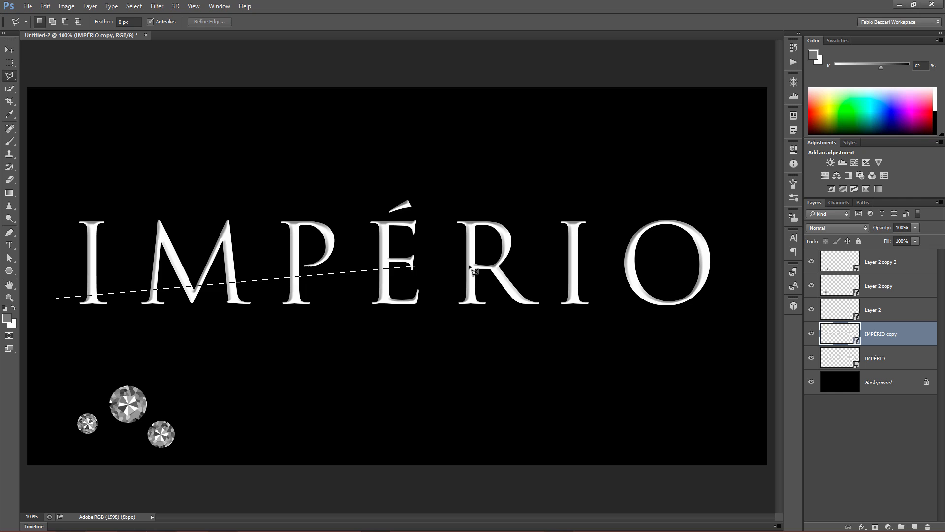
left_click(749, 265)
left_click(704, 372)
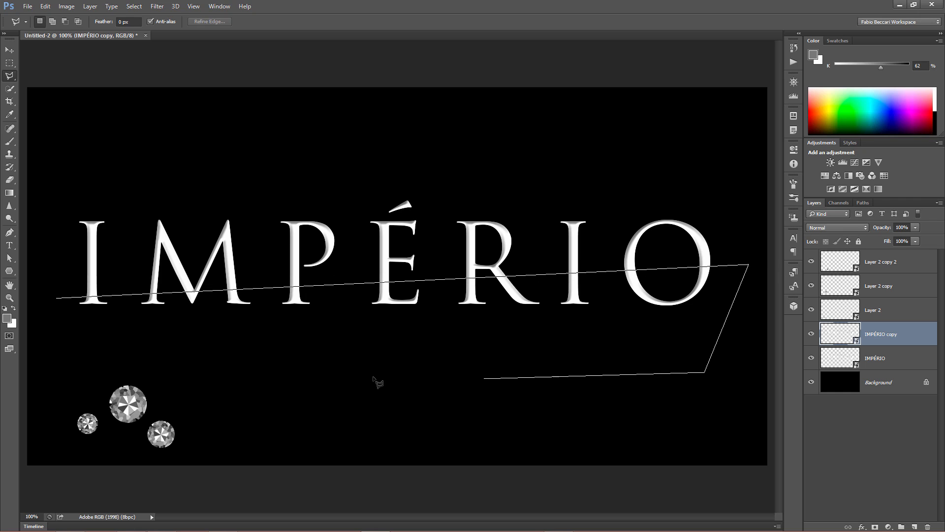
left_click(56, 351)
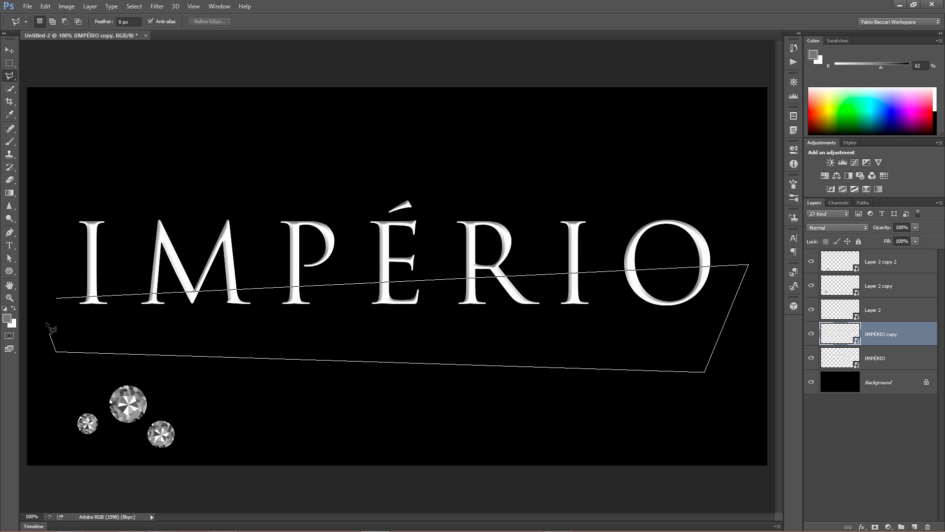
left_click(56, 299)
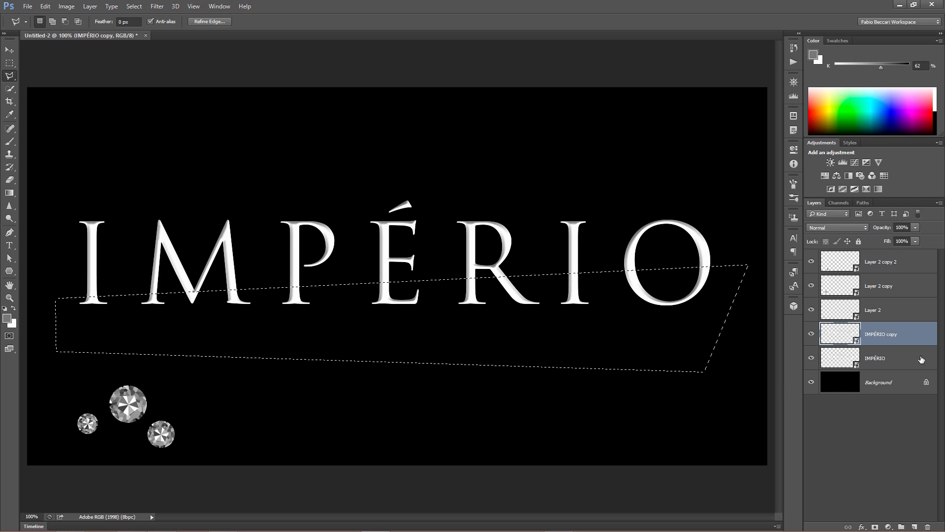
left_click(875, 526)
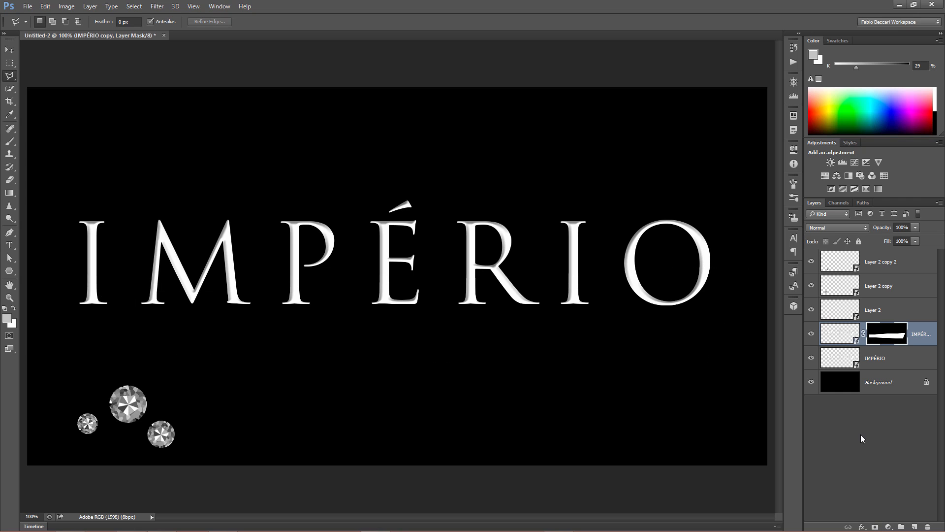
Copy the IMPÉRIO copy layer's mask onto the original IMPÉRIO layer and invert the copied mask.
left_click(811, 359)
left_click(811, 358)
left_click(811, 358)
left_click(811, 358)
left_click_drag(884, 337, 892, 359)
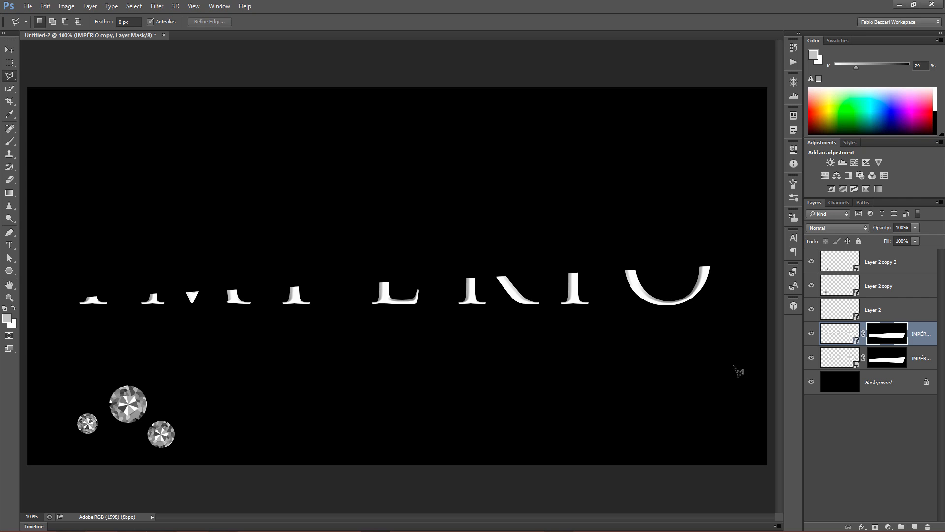
left_click(888, 362)
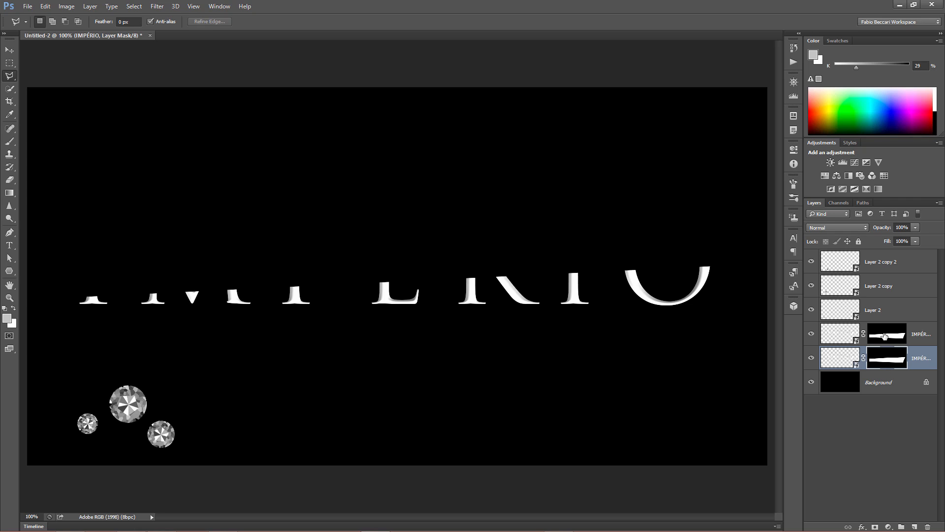
left_click(885, 336)
left_click(884, 360)
key("ctrl+i")
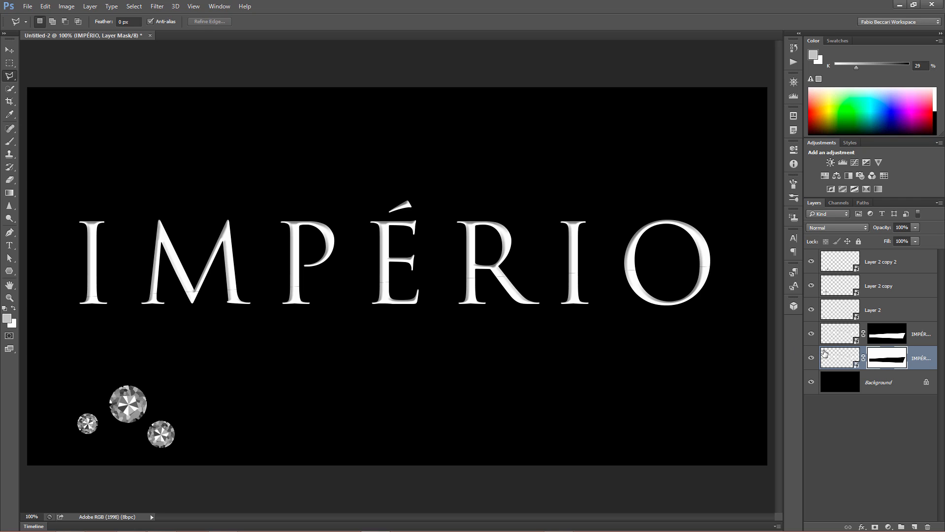
Try shifting the IMPÉRIO copy layer's lower letter slices down and sideways, away from the upper parts.
left_click(831, 334)
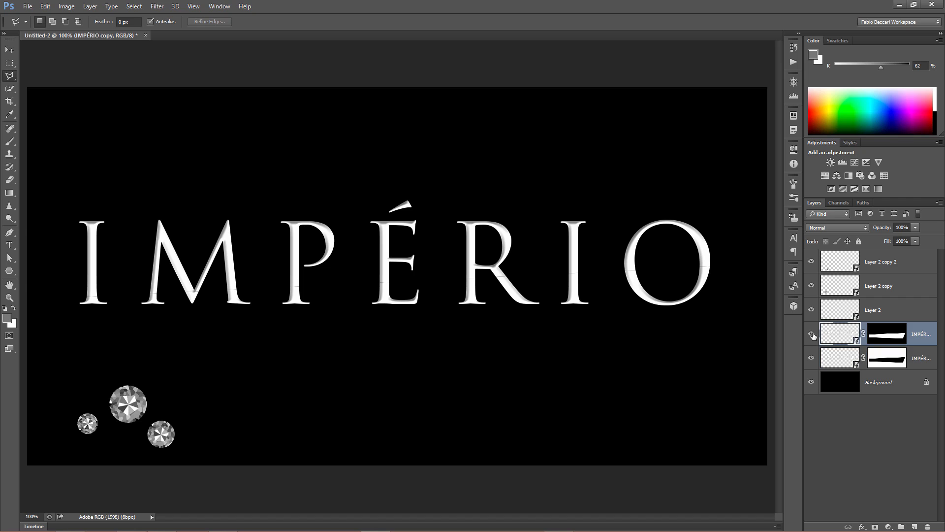
left_click(9, 49)
left_click_drag(389, 292, 414, 297)
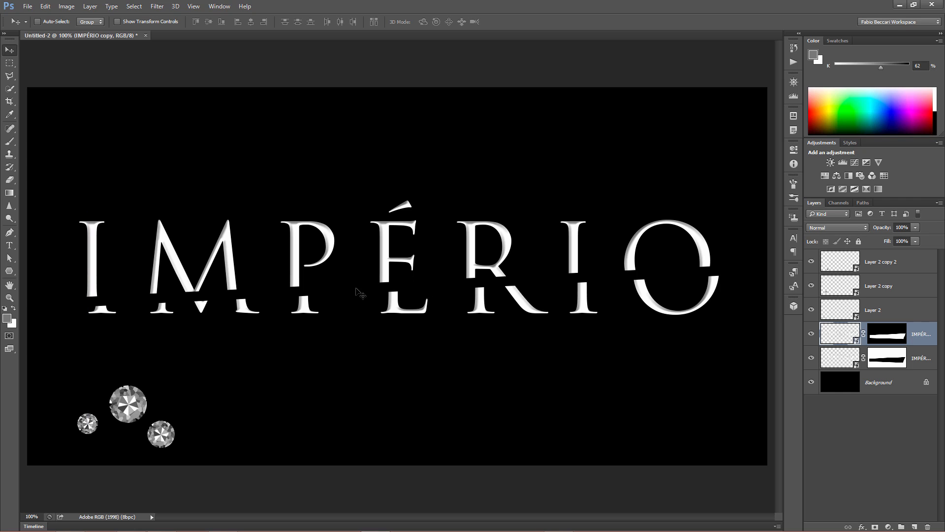
left_click_drag(393, 308, 366, 311)
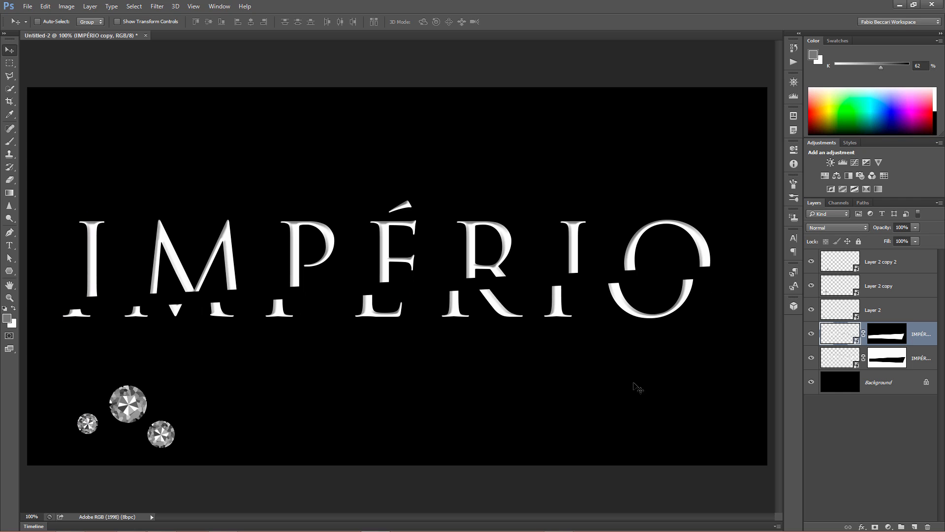
View the IMPÉRIO copy's Smart Object contents and close them without editing.
double_click(838, 338)
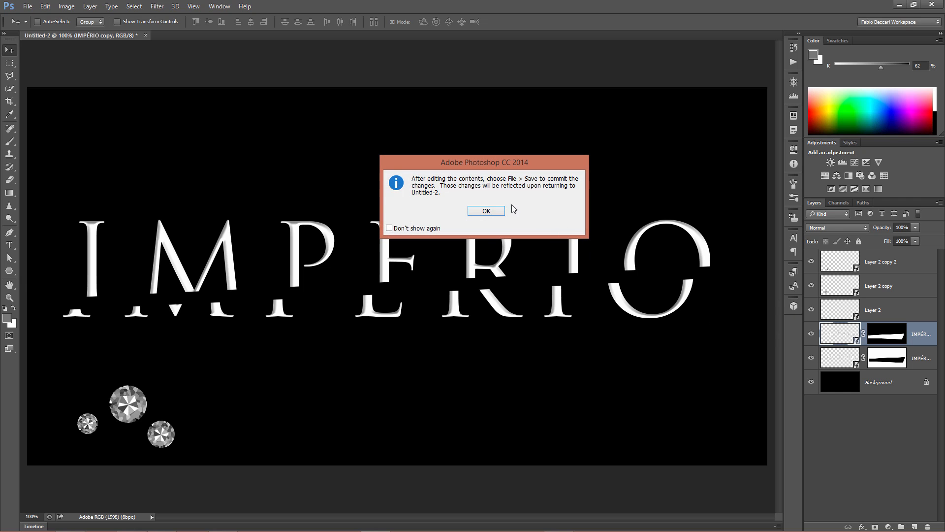
left_click(487, 211)
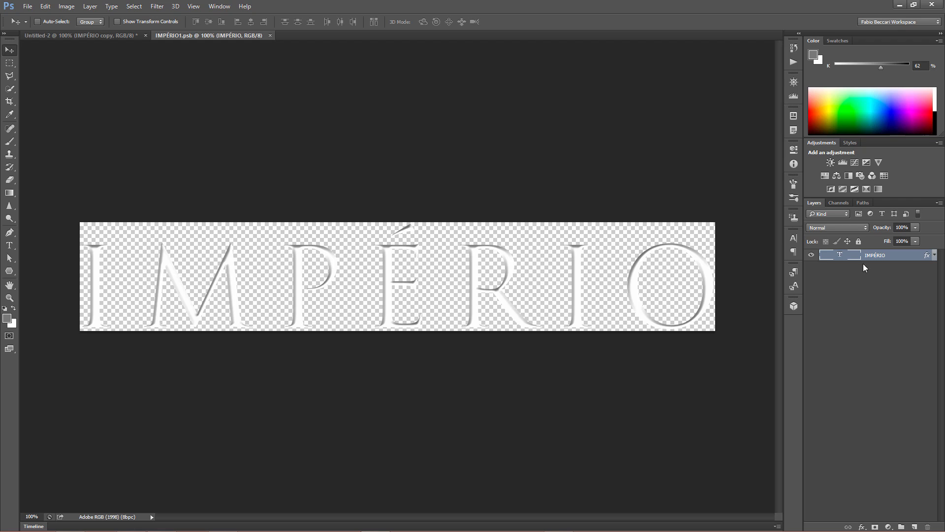
left_click(269, 35)
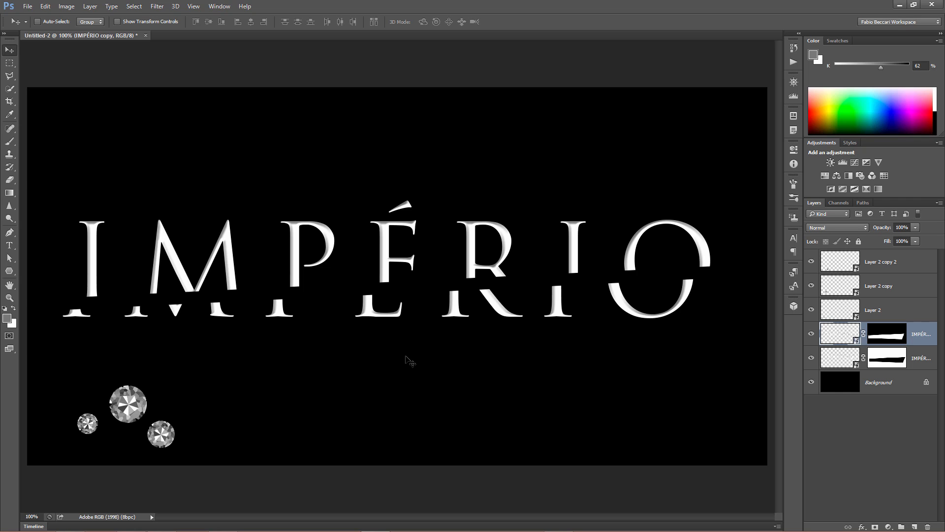
Undo the shifts of the lower letter slices.
key("ctrl+alt+z")
key("ctrl+alt+z")
key("ctrl+alt+z")
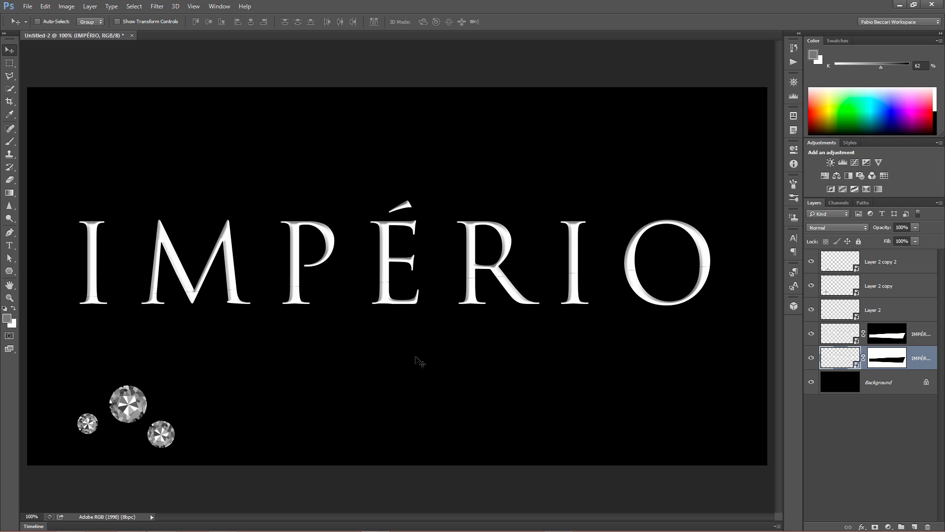
Create a video timeline for the document.
left_click(187, 528)
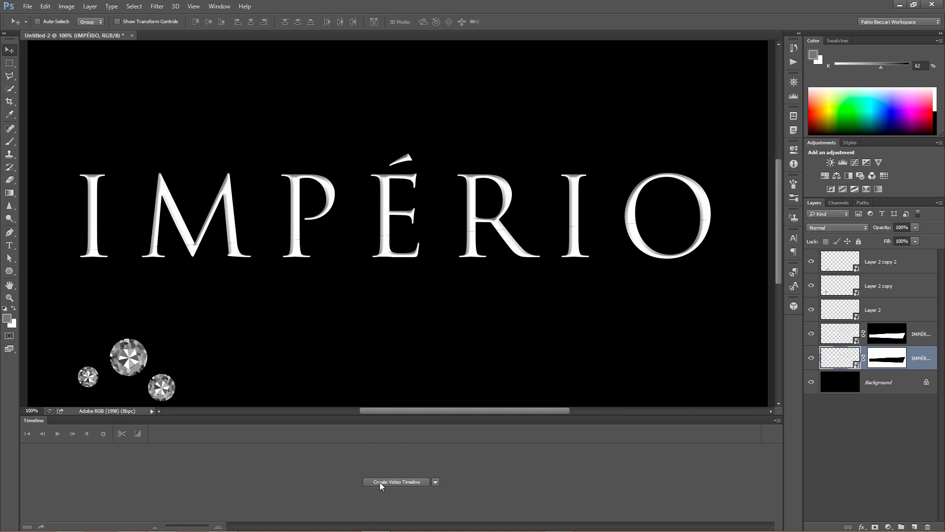
left_click(436, 483)
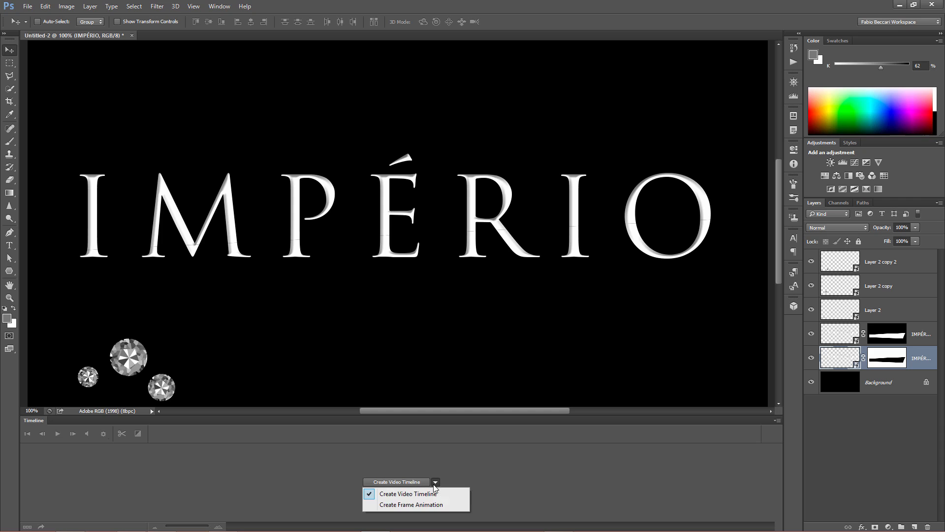
left_click(406, 494)
left_click(397, 482)
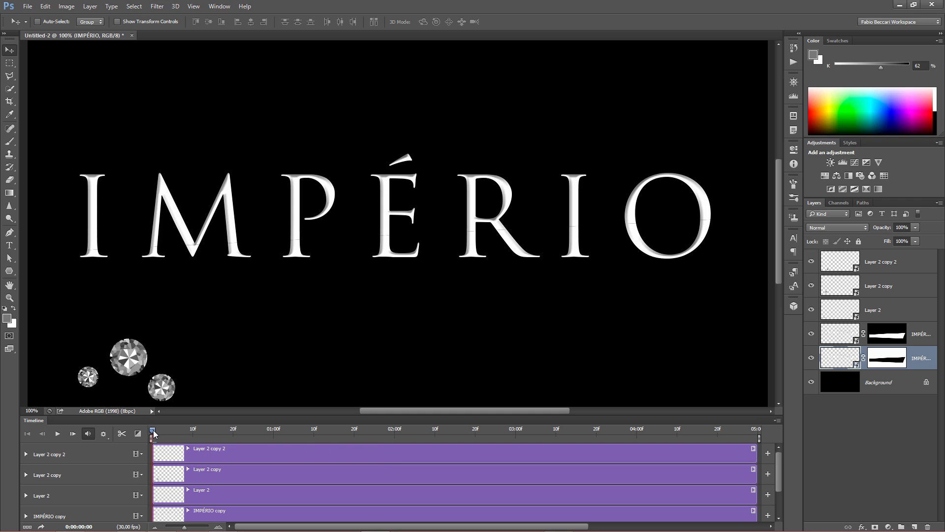
Examine the animatable properties of the Layer 2 copy 2 track in an enlarged timeline, then collapse the track.
left_click_drag(153, 431, 120, 440)
left_click(26, 453)
left_click(26, 453)
left_click(25, 453)
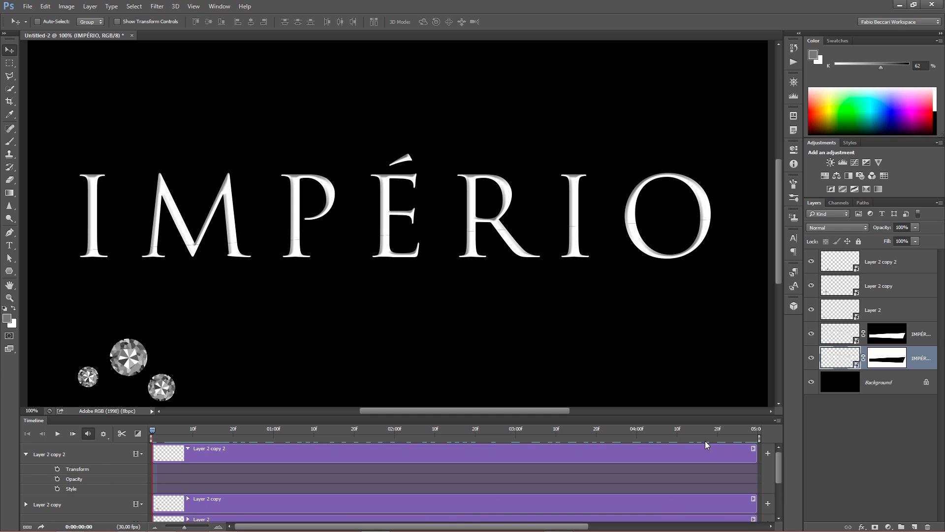
left_click(874, 338)
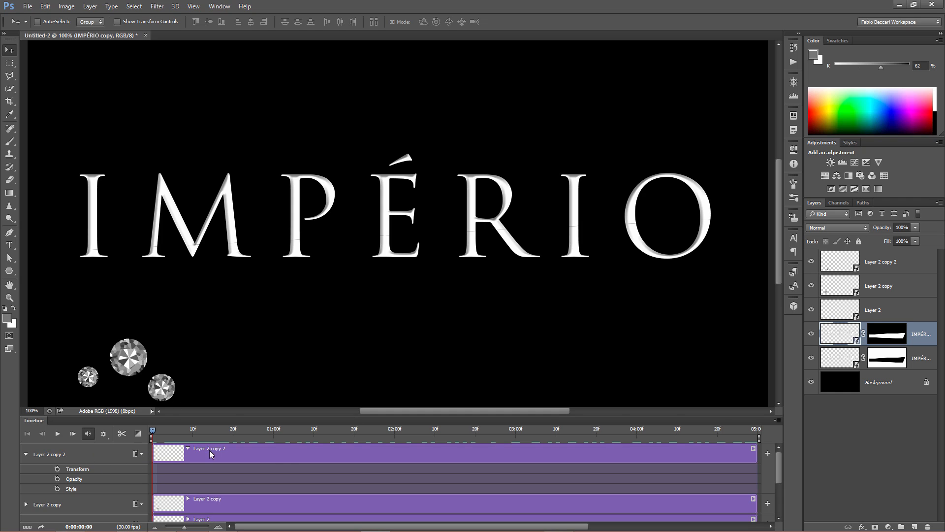
left_click_drag(325, 410, 326, 322)
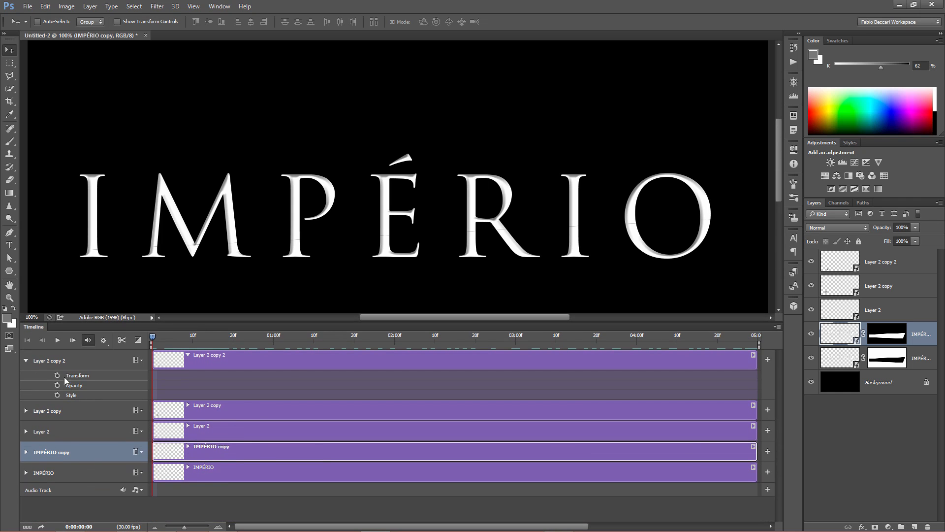
left_click(57, 363)
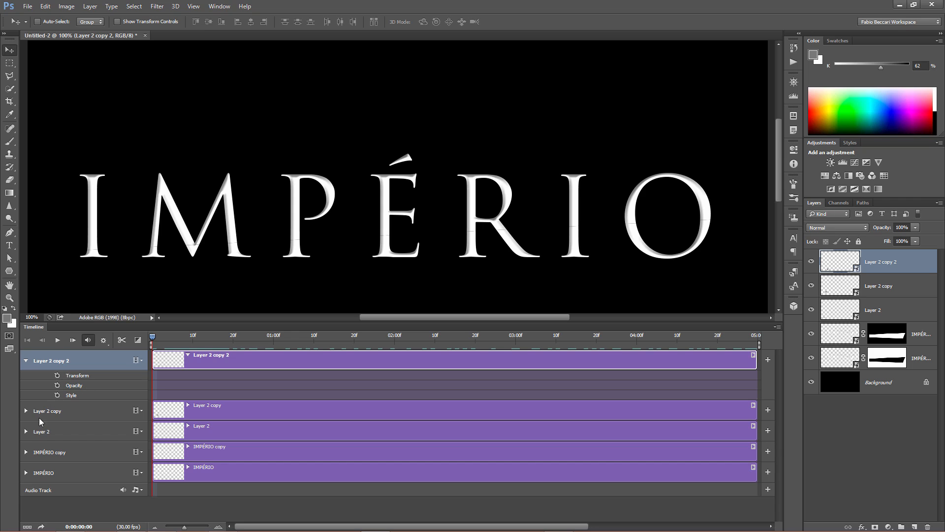
left_click(25, 360)
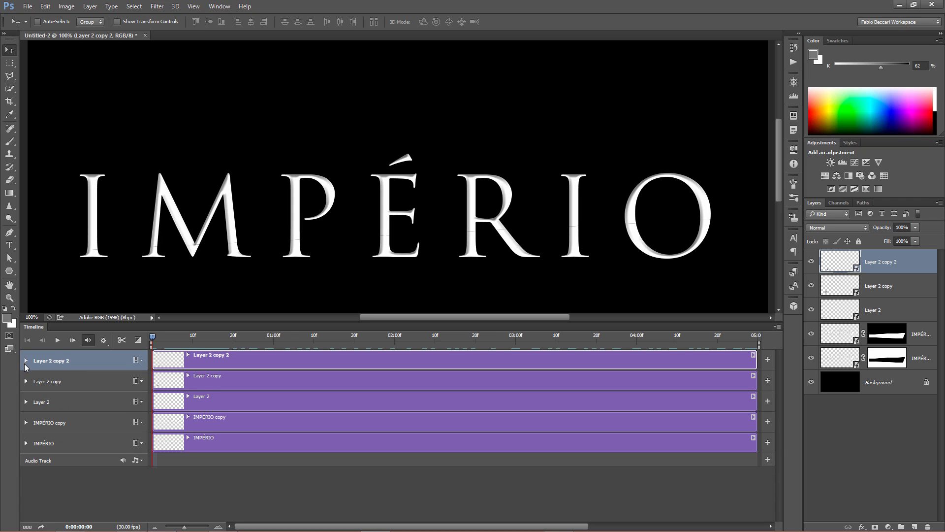
Expand the IMPÉRIO copy track to view its animatable properties, then reduce the timeline's height.
left_click(26, 423)
left_click(26, 424)
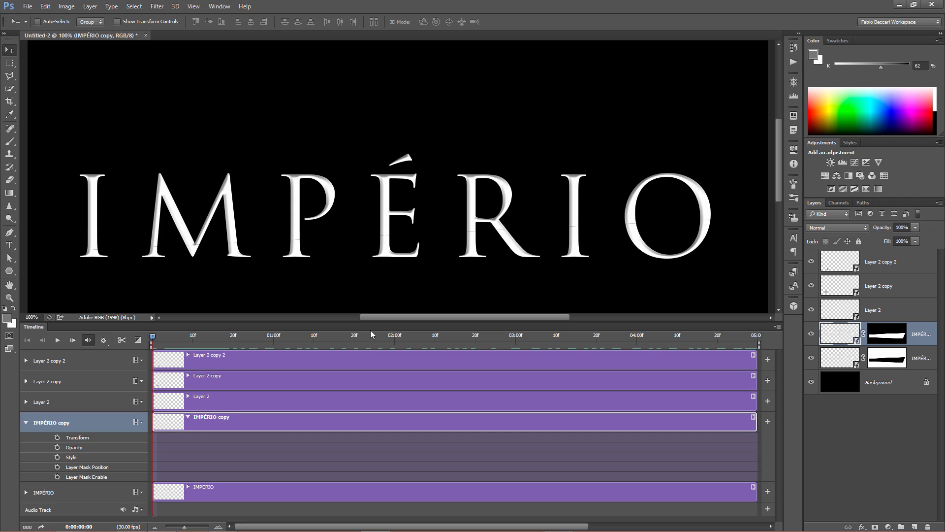
left_click_drag(370, 325, 369, 372)
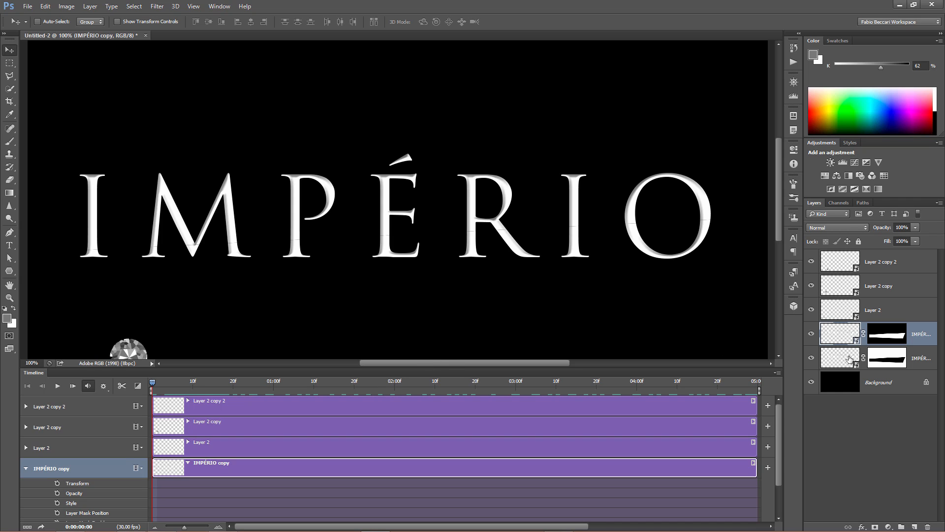
Convert the masked IMPÉRIO copy and IMPÉRIO layers each into a Smart Object.
right_click(921, 335)
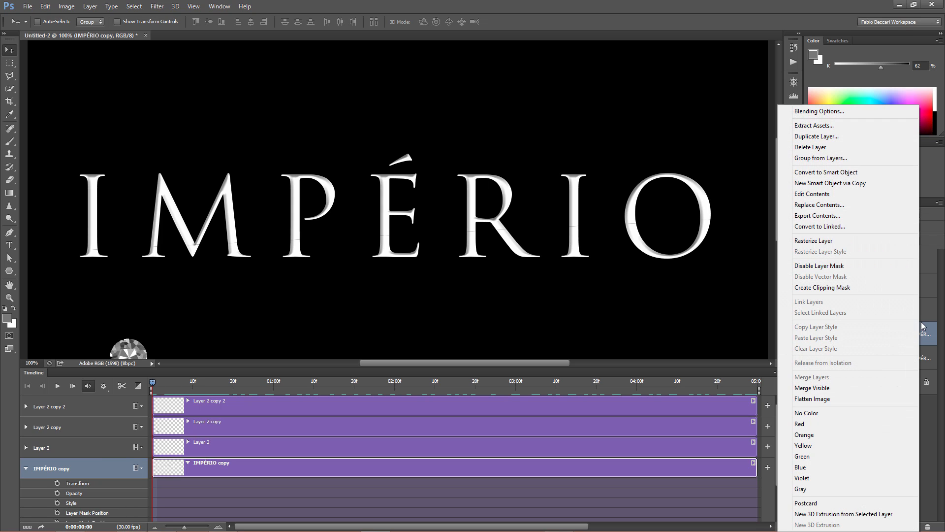
left_click(826, 173)
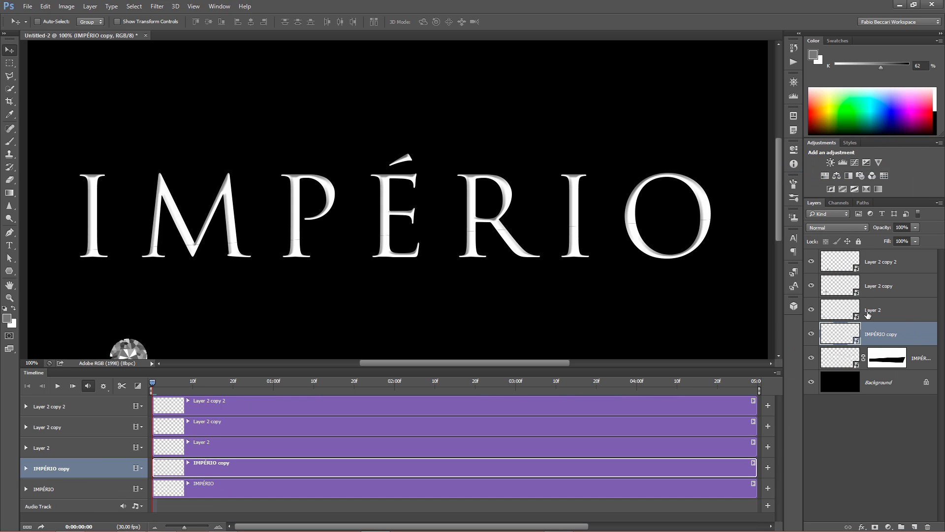
left_click(918, 362)
right_click(919, 363)
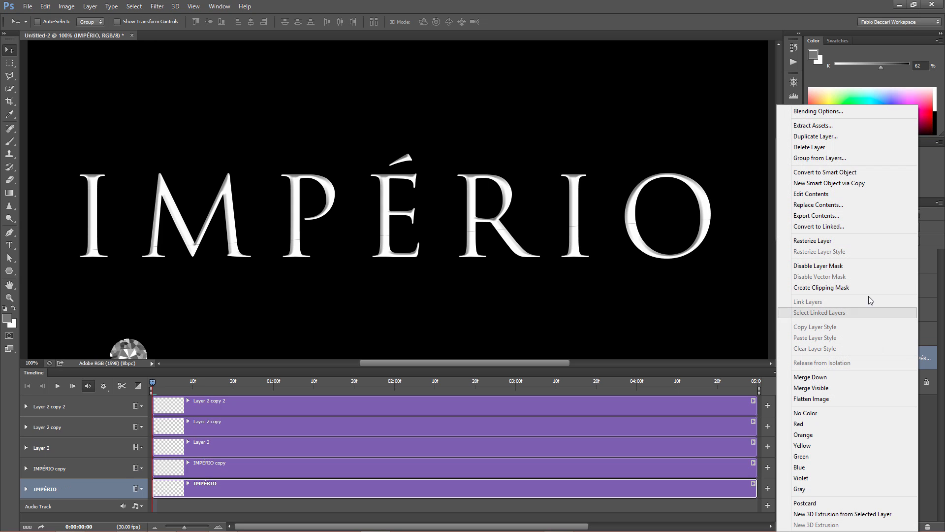
left_click(837, 174)
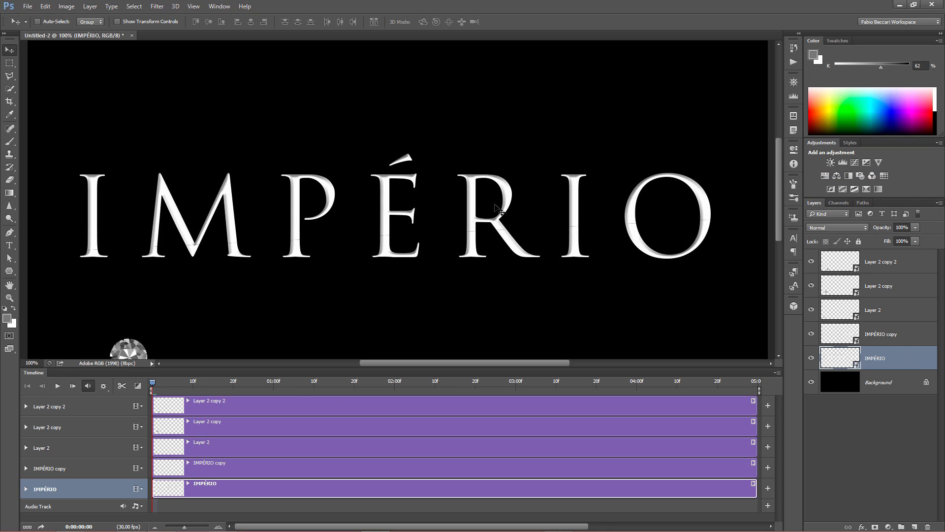
Apply a Gaussian Blur smart filter with a 1.2-pixel radius to the IMPÉRIO copy layer.
left_click(876, 340)
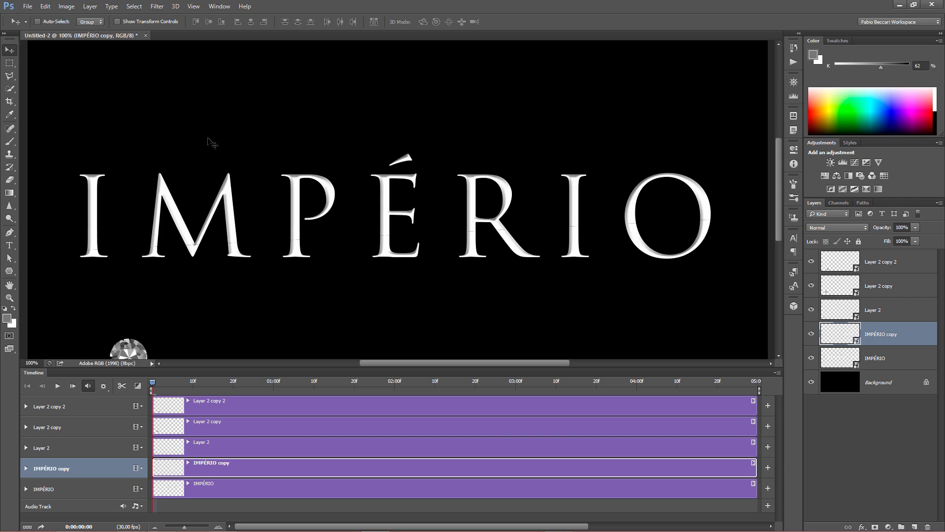
left_click(157, 7)
mouse_move(189, 117)
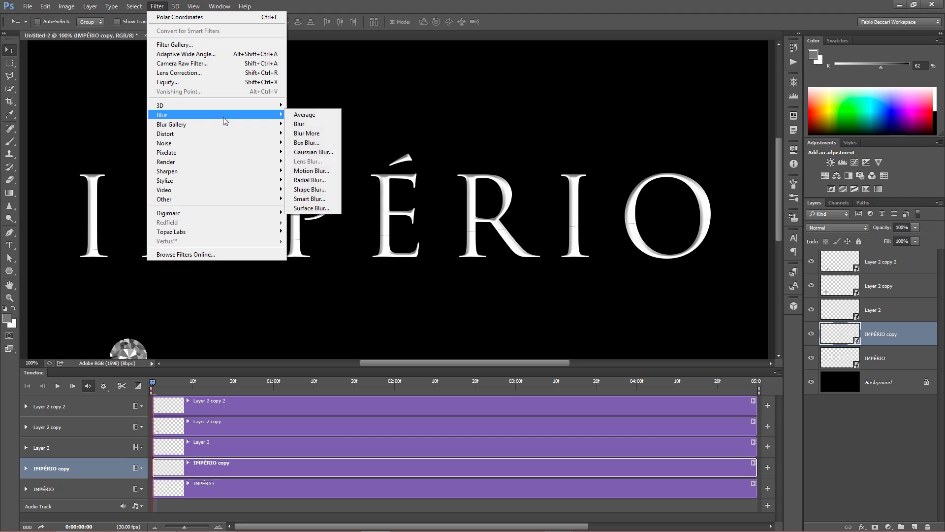
left_click(300, 152)
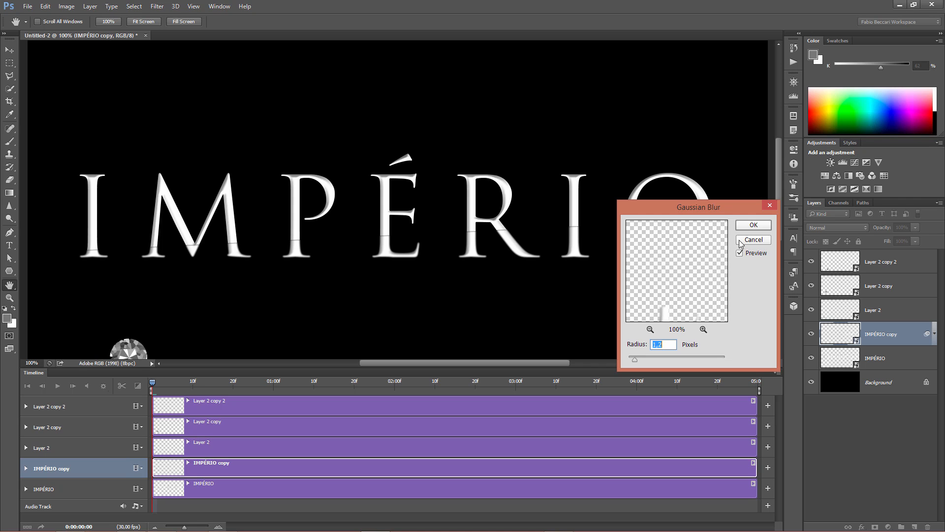
left_click(753, 224)
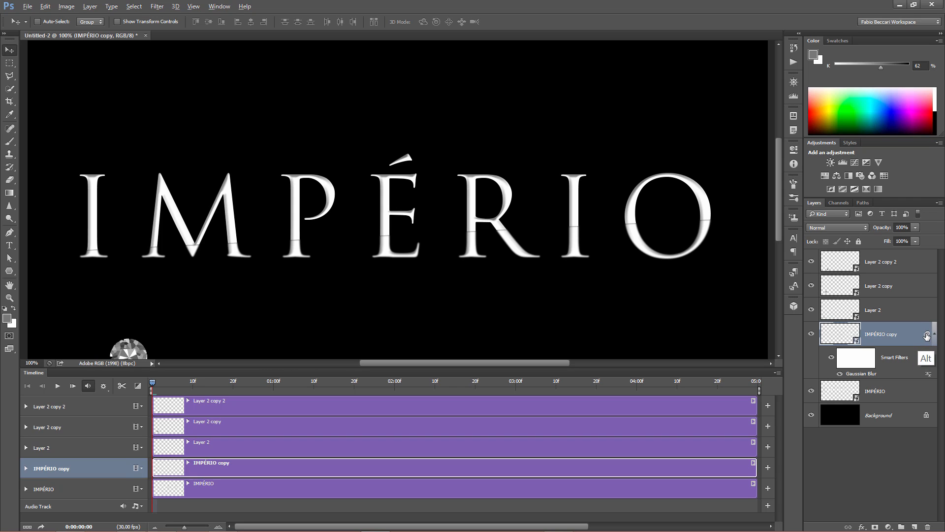
Apply the Gaussian Blur smart filter with a 1.2-pixel radius to the IMPÉRIO layer as well.
mouse_move(927, 340)
left_mouse_down()
mouse_move(922, 394)
mouse_move(927, 334)
left_mouse_up()
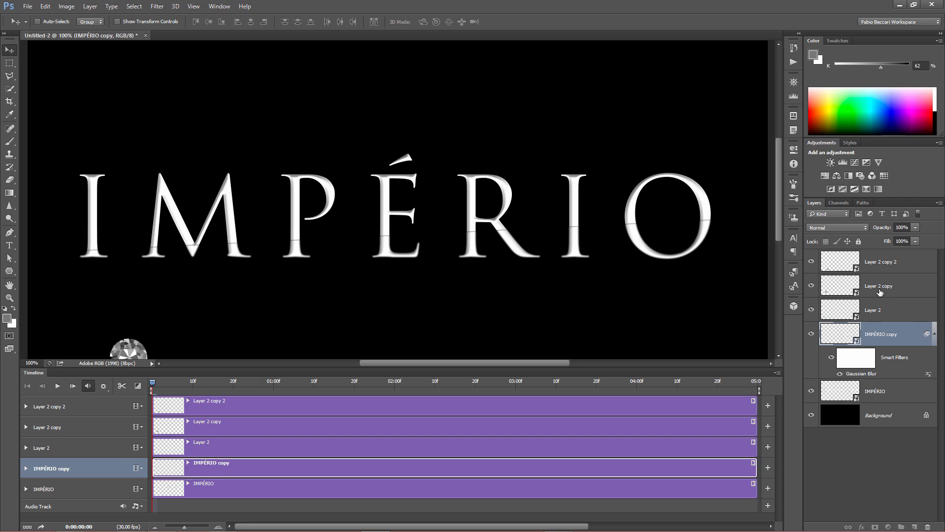
left_click(893, 396)
left_click(157, 7)
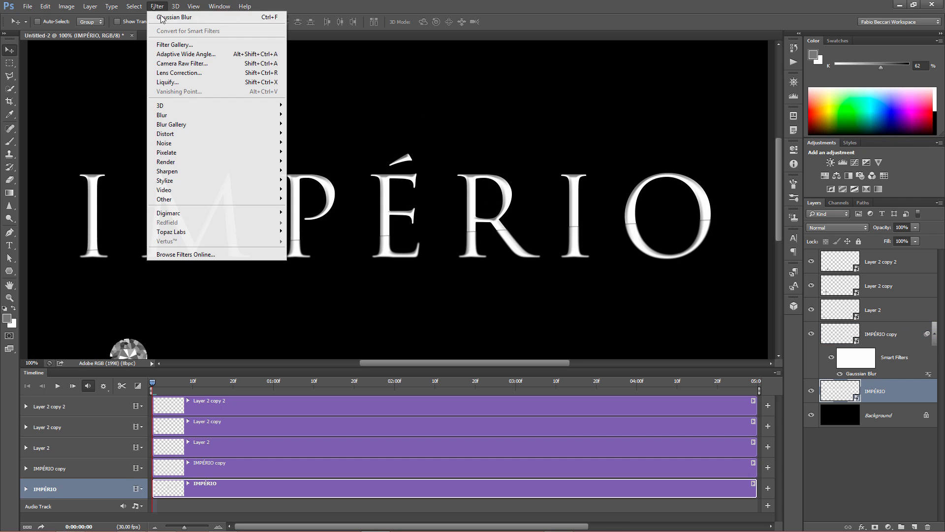
left_click(165, 20)
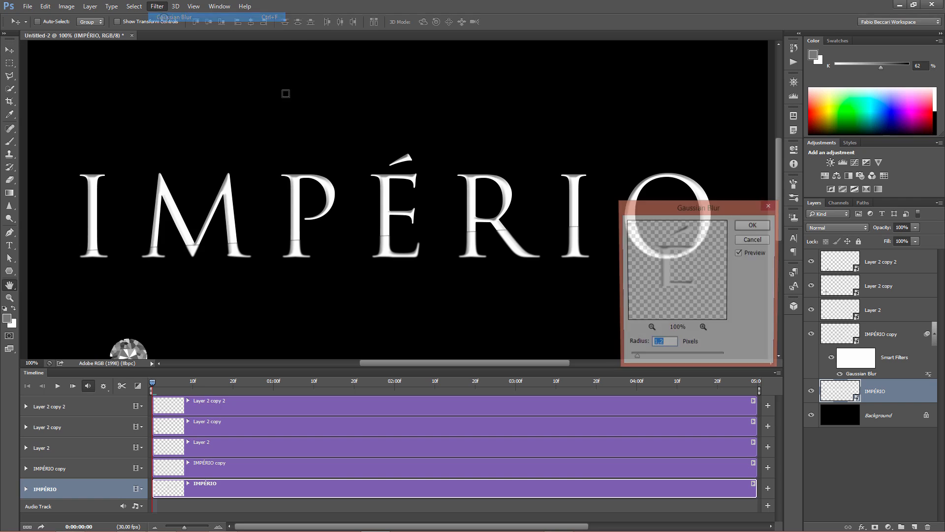
left_click(747, 230)
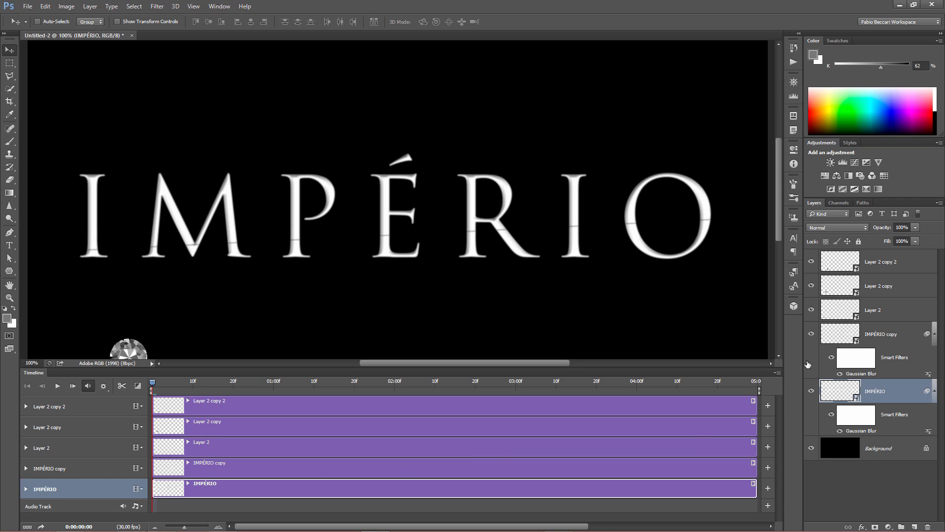
Enable Transform animation for the IMPÉRIO copy layer with a starting keyframe at 0:00:01:00.
left_click(833, 337)
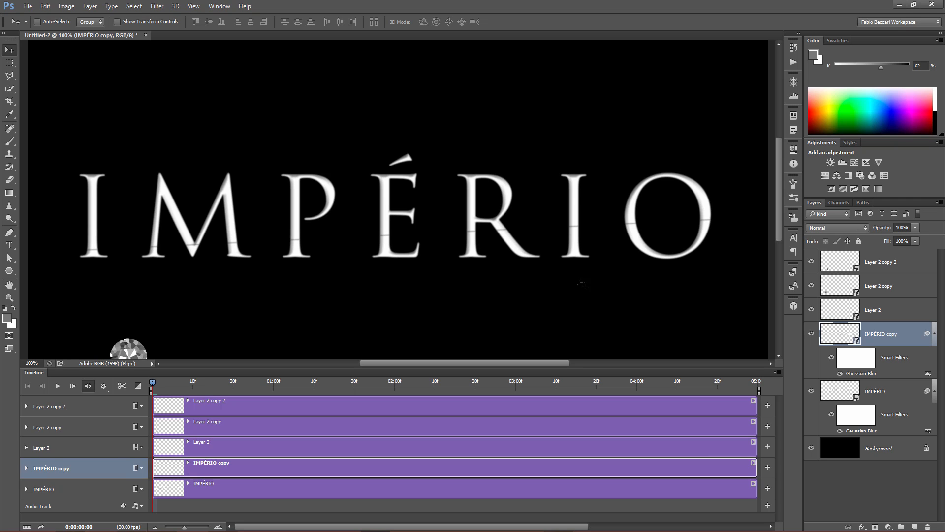
left_click(26, 468)
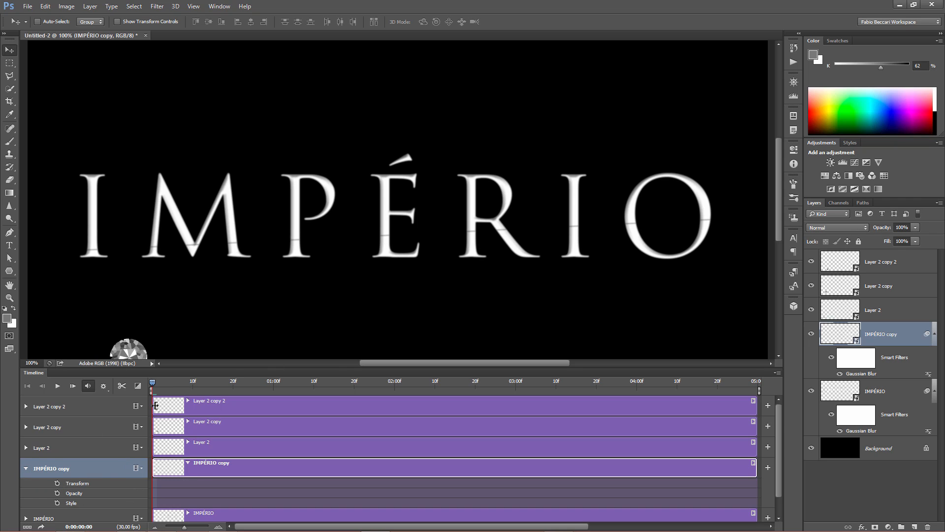
left_click_drag(154, 381, 273, 392)
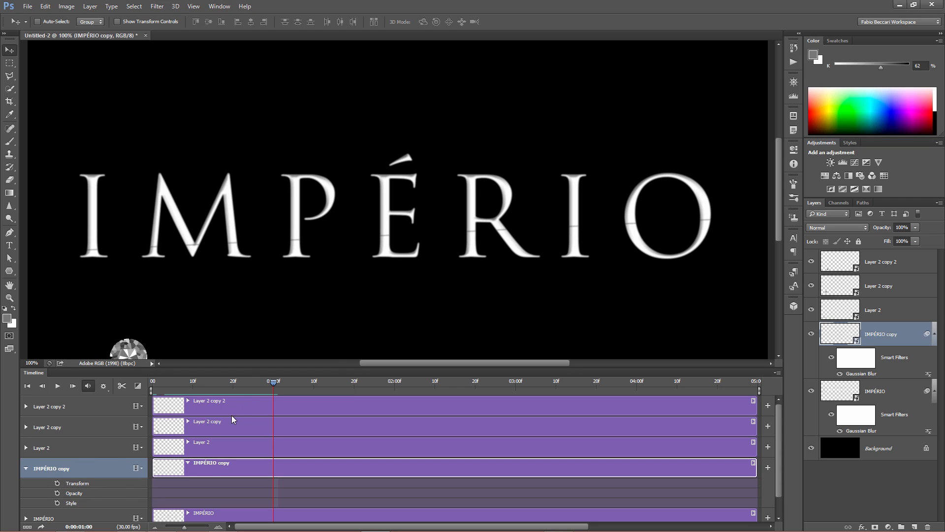
left_click(57, 483)
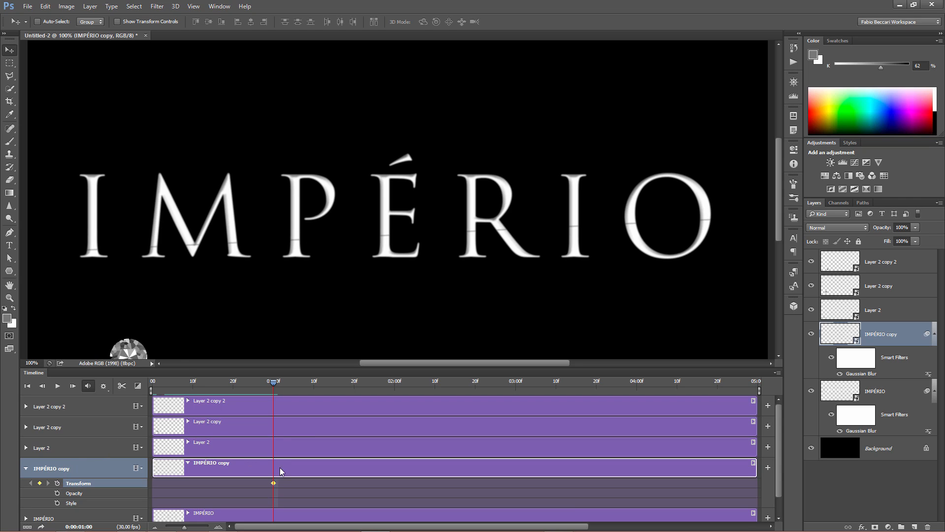
At 0:00:01:10, nudge the lower text slice on IMPÉRIO copy down and left to set the displaced Transform keyframe.
left_click_drag(274, 389, 314, 390)
key("Down")
key("Left")
key("Left")
key("Left")
key("Left")
key("Left")
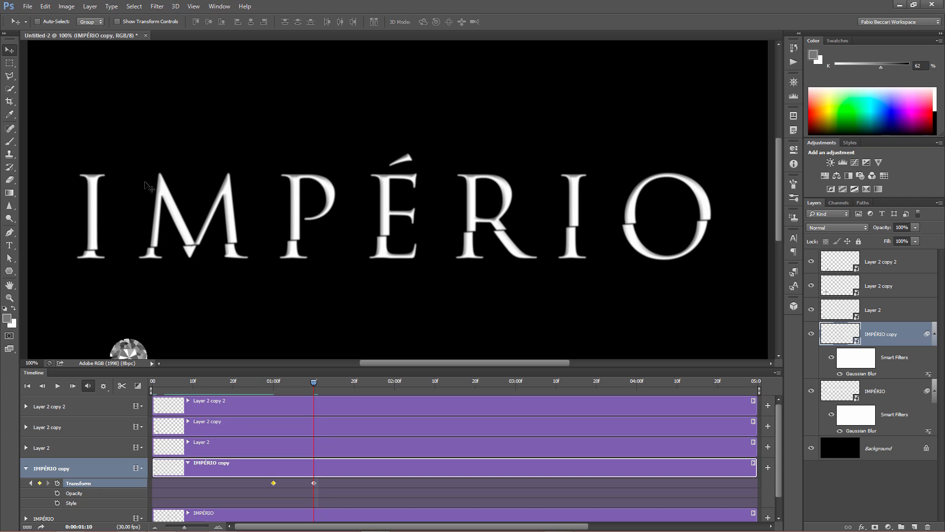
key("Down")
key("Down")
key("Down")
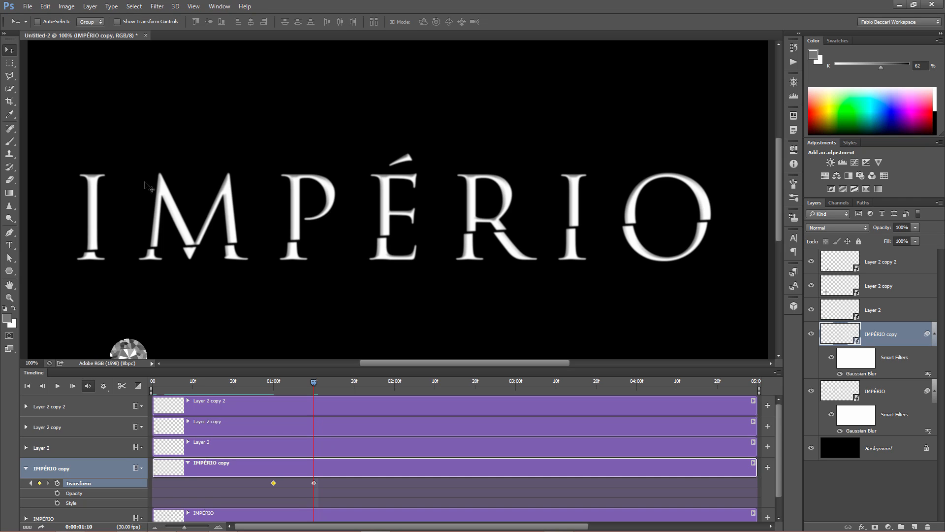
key("Left")
key("Left")
key("Left")
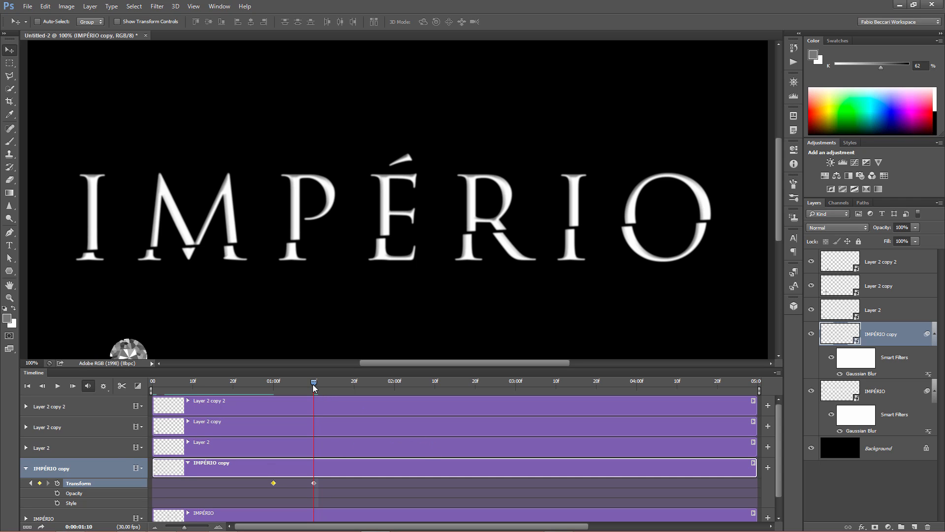
Play the animation from 0:00:00:00 to preview the slice movement, and stop playback partway through.
left_click_drag(312, 383, 150, 381)
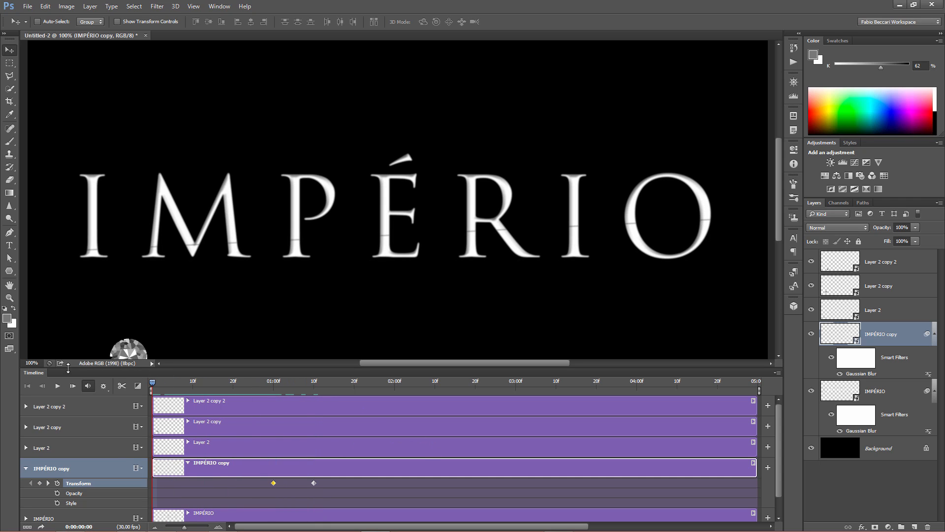
left_click(58, 385)
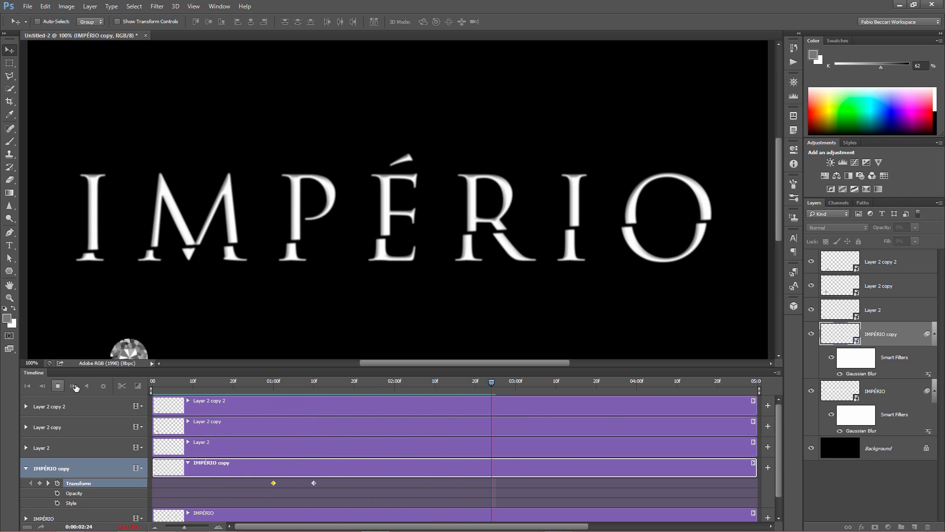
key("space")
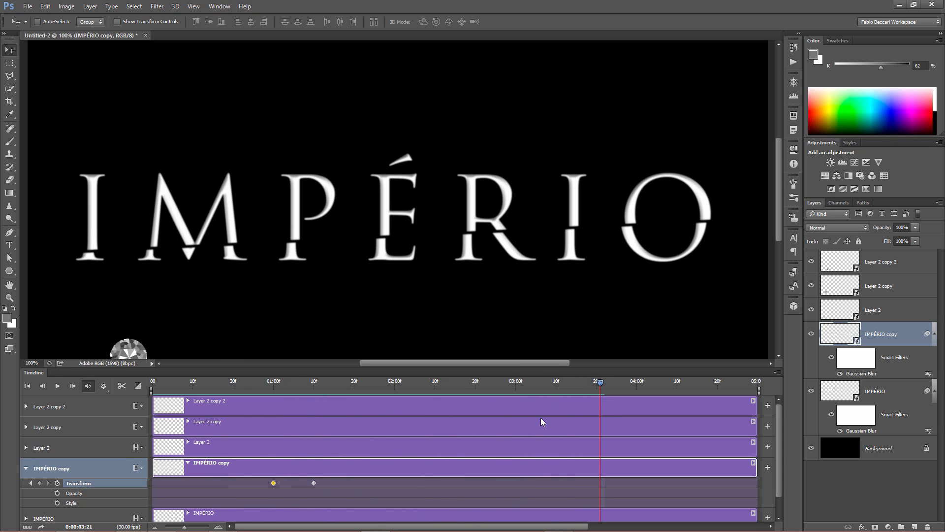
Shift the lower slice slightly farther down and left at the 0:00:01:10 keyframe, and replay the animation from the start.
left_click_drag(598, 381, 314, 411)
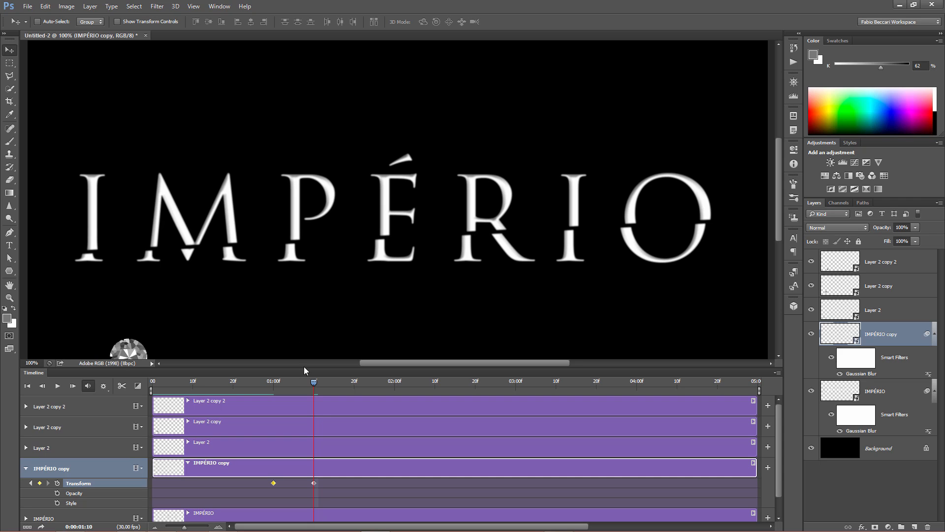
left_click_drag(312, 385, 111, 381)
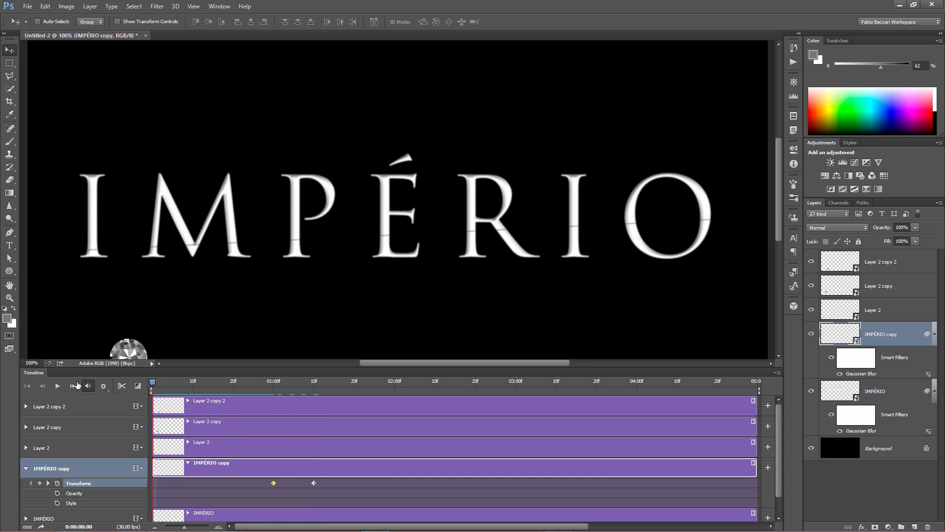
left_click(59, 388)
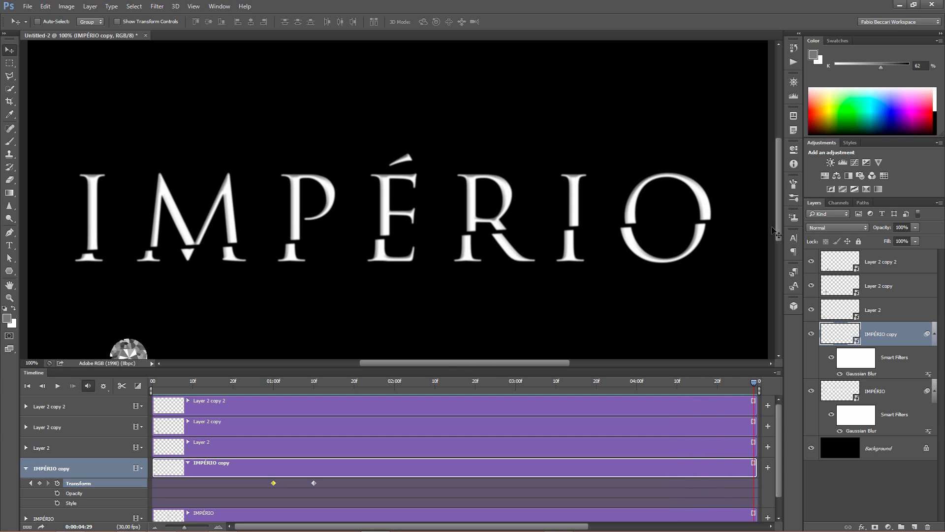
Collapse the timeline and preview the slicing animation with the whole canvas in view, stopping playback after the slice separates.
double_click(365, 371)
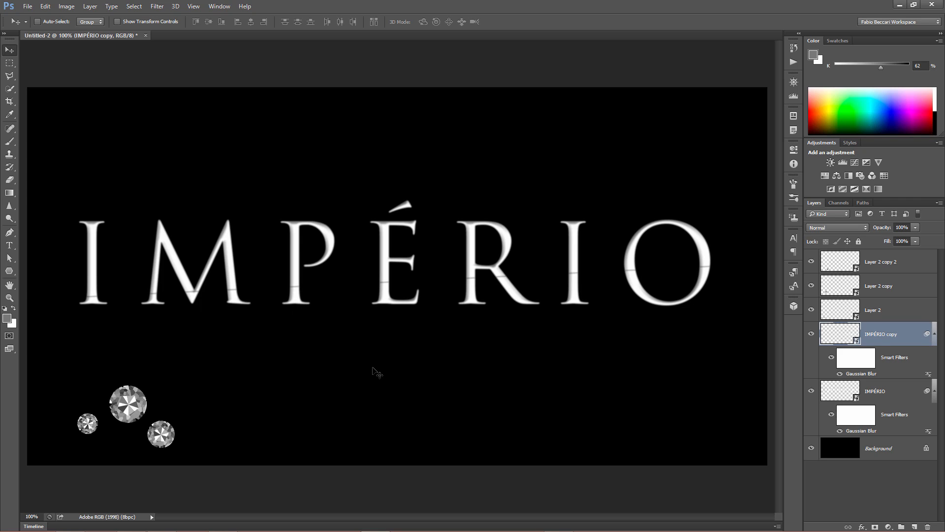
key("space")
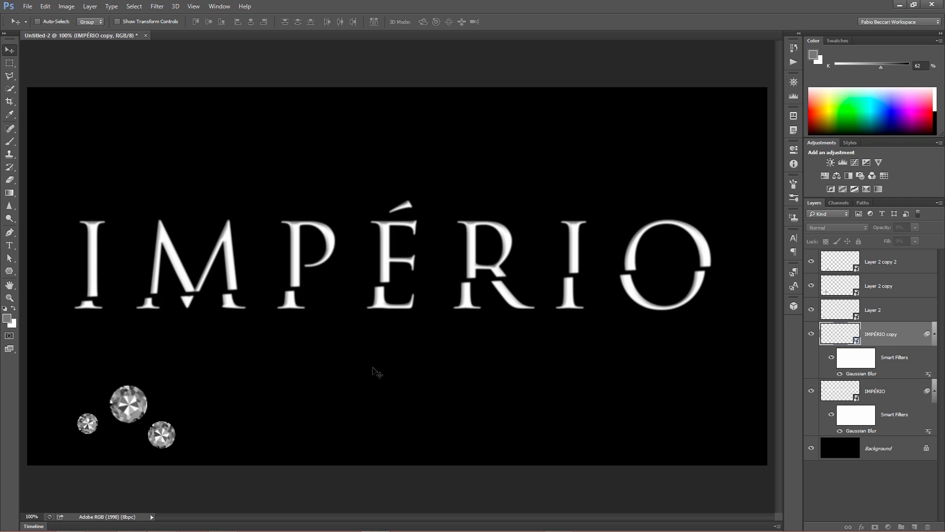
key("space")
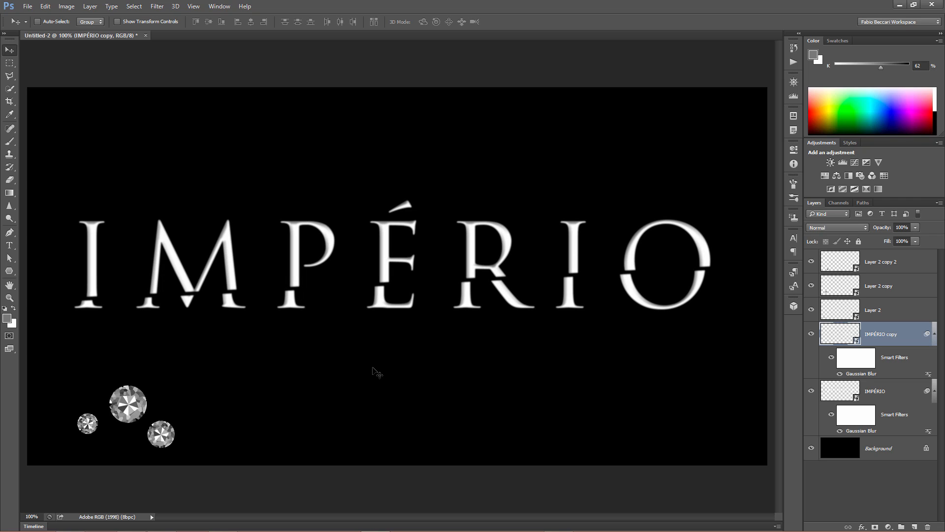